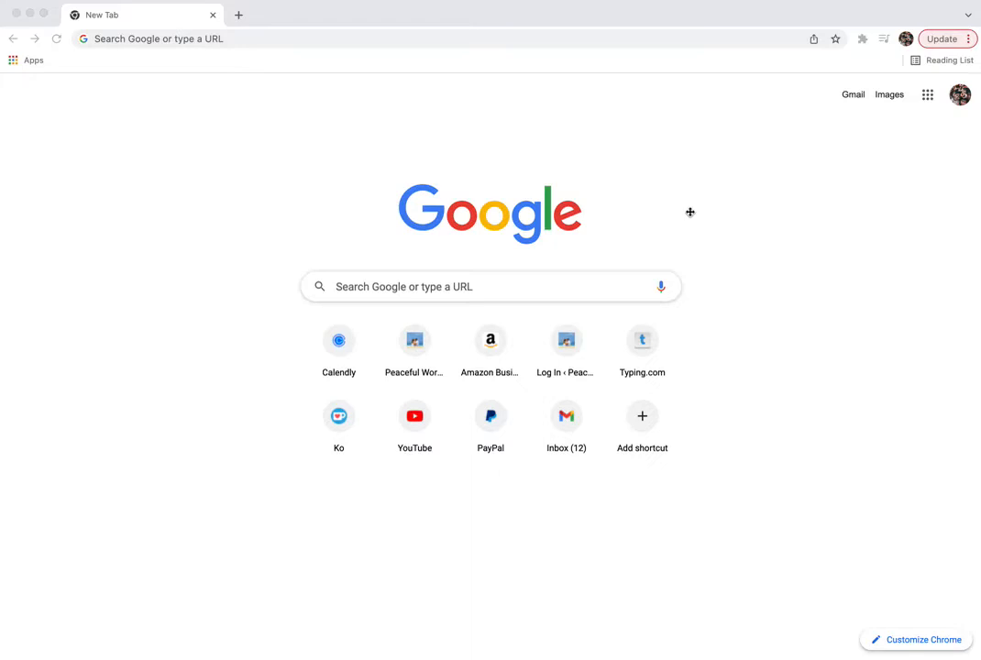
- Load teacherspayteachers.com in a new Chrome tab
click(539, 44)
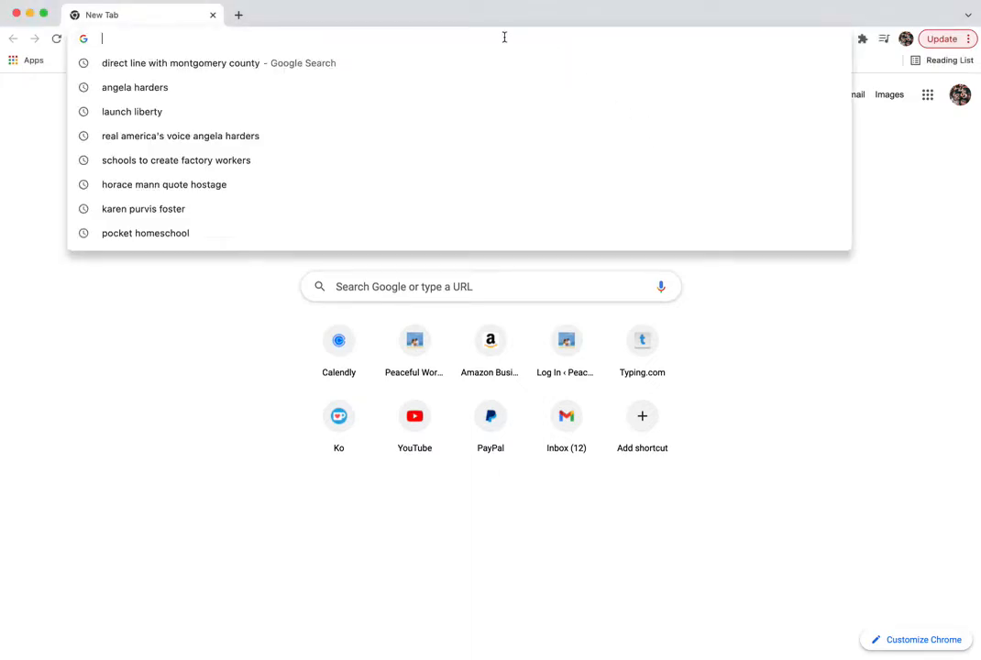
text(teacherspay.)
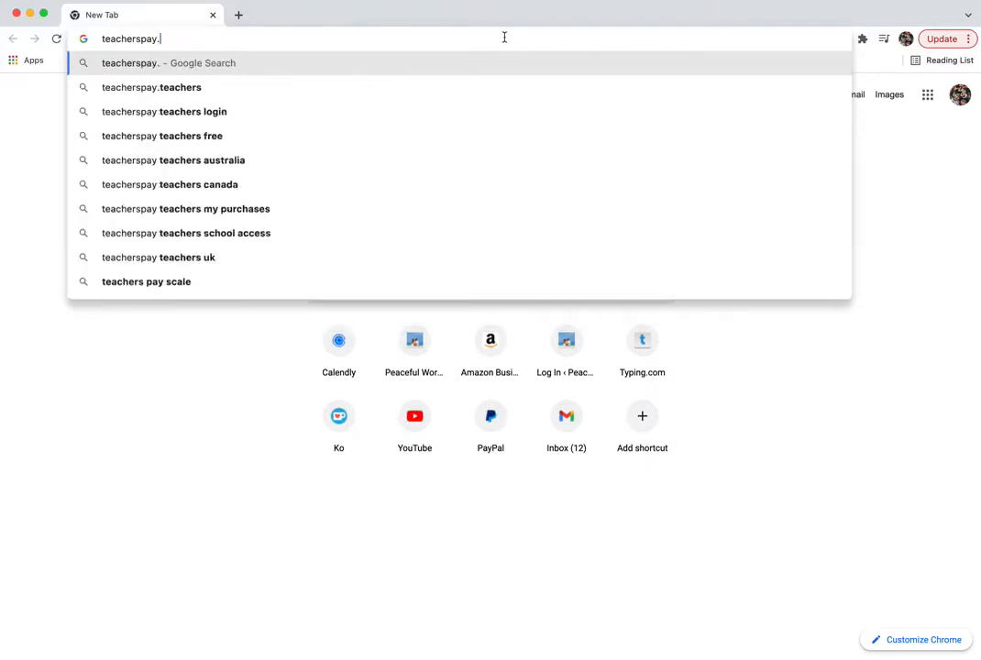
key(BackSpace)
text(teachers.com)
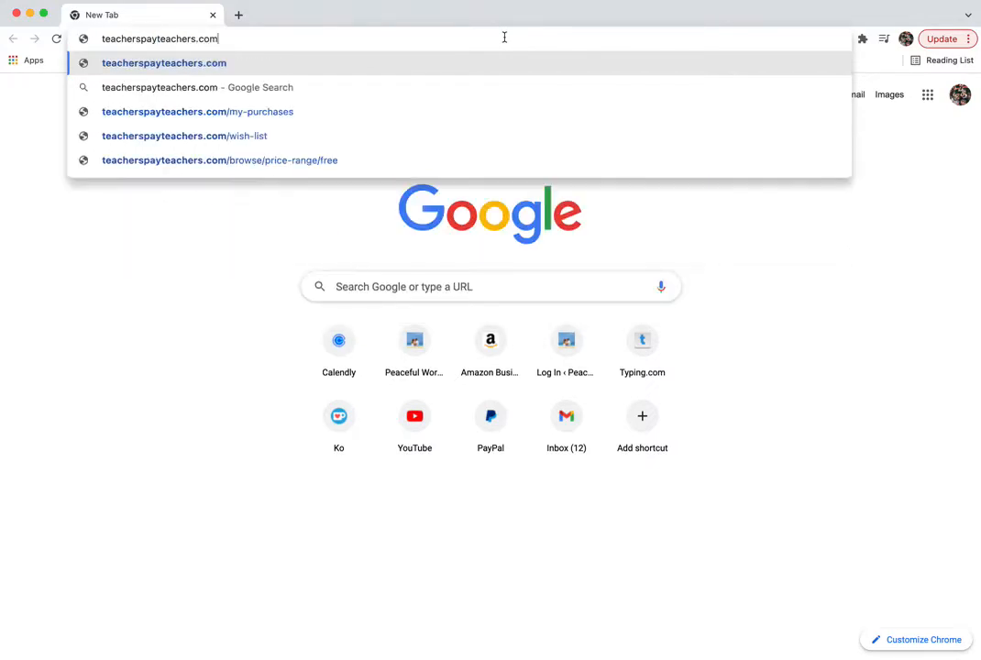
key(Return)
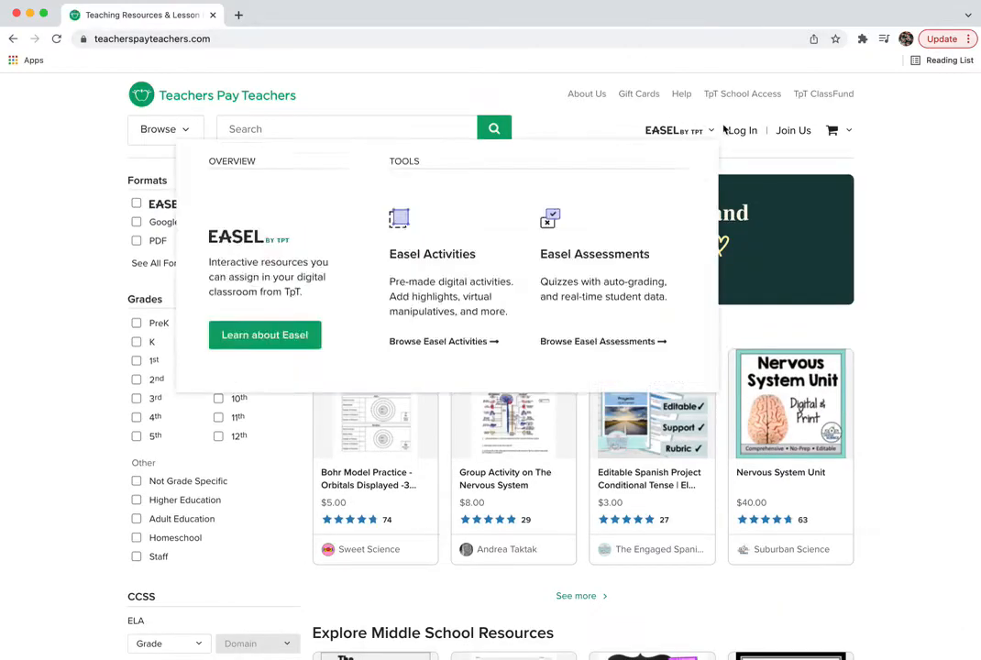
- From Join Us, review the account types and choose JOIN NOW for a Basic Seller Account
click(793, 131)
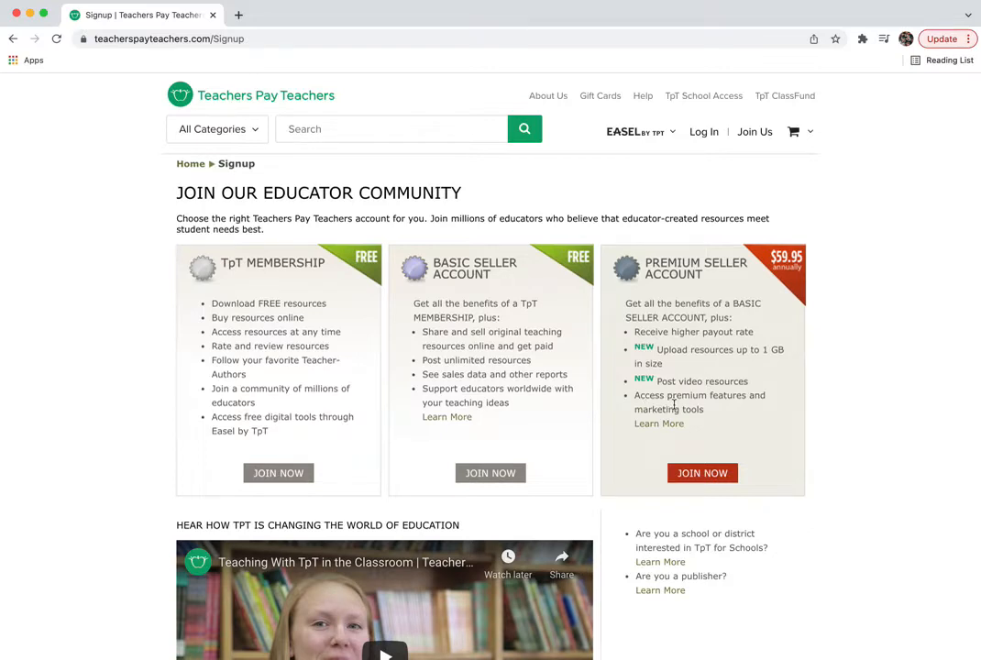
scroll(674, 404, down, 1)
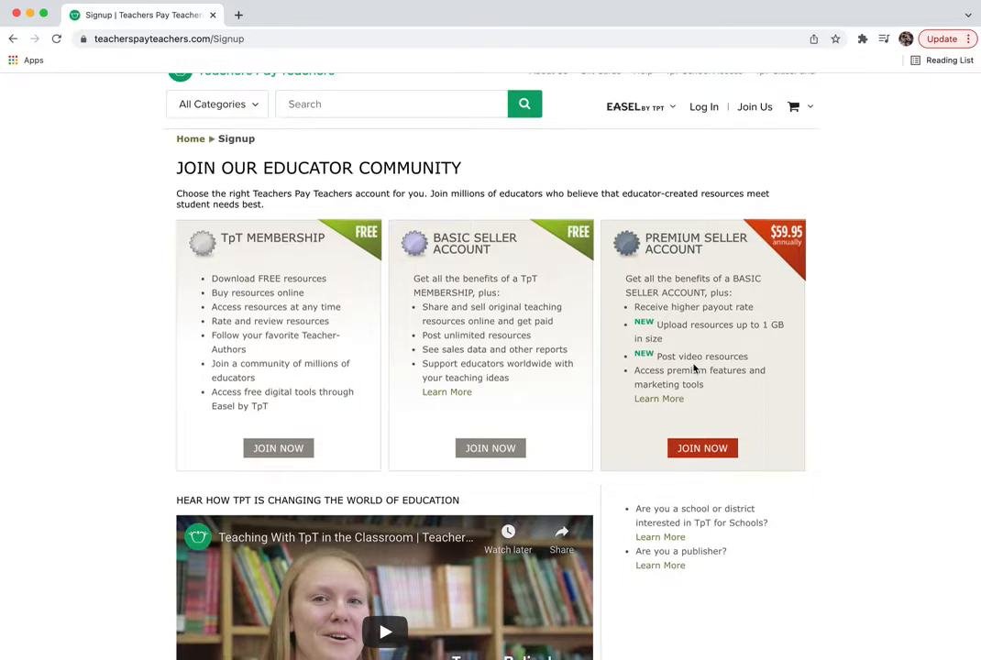
scroll(694, 368, down, 2)
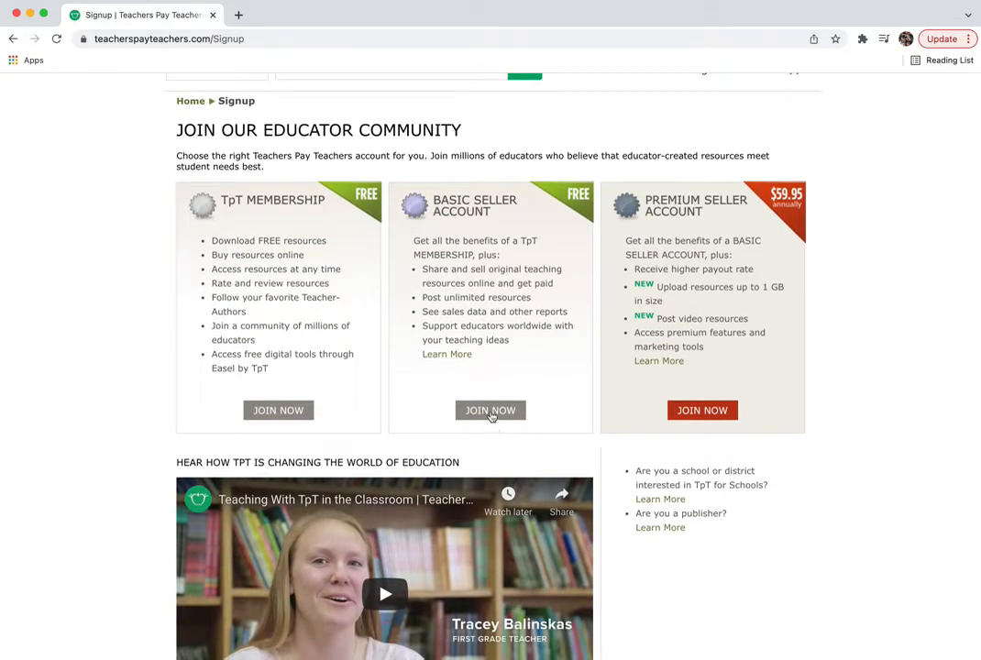
click(490, 412)
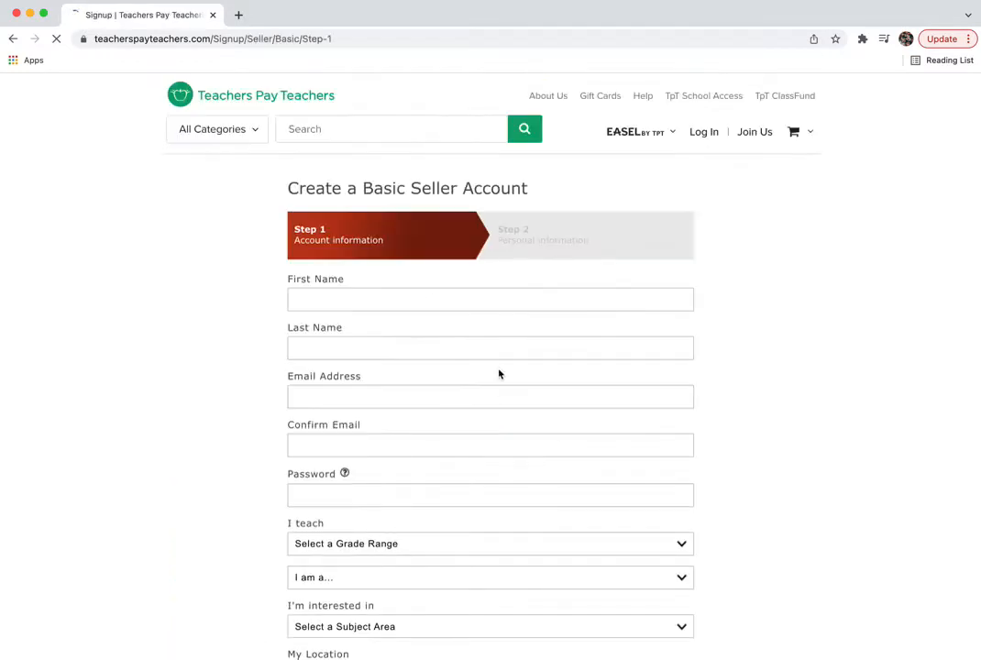
- Enter the seller's first and last name, e-mail address, confirmation e-mail and account password
click(378, 298)
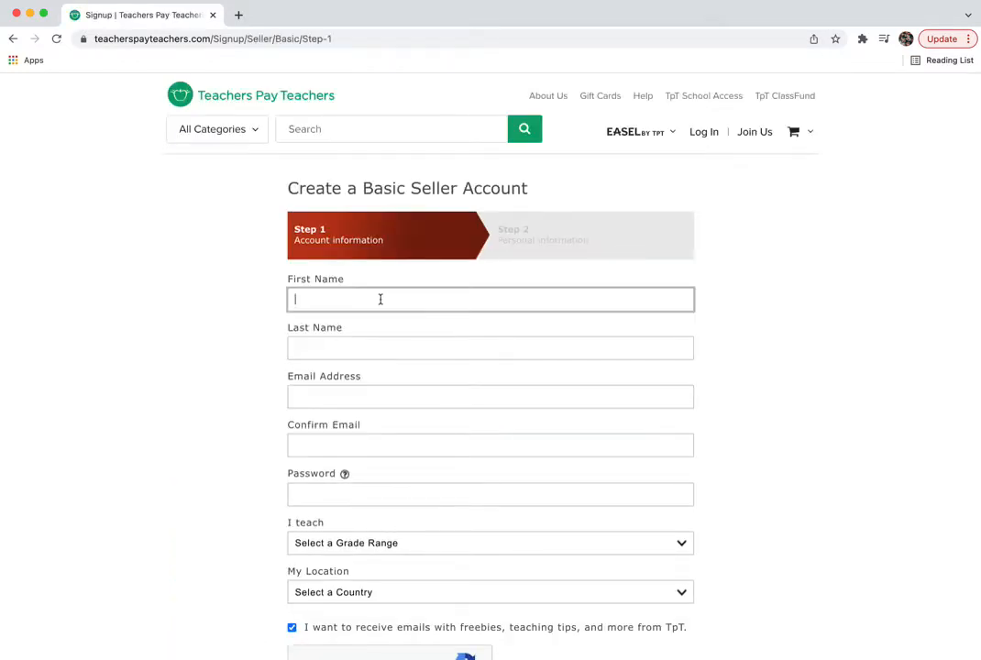
key(Tab)
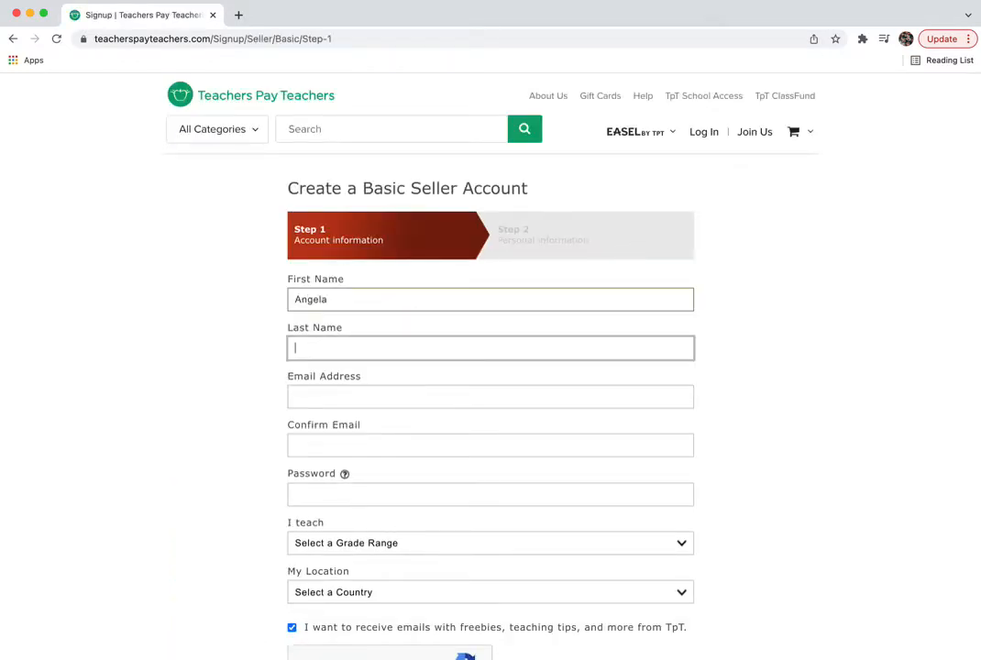
key(Tab)
key(Tab)
key(Tab)
text(********)
- Choose High School as grade range, Other as subject interest, and United States as country
scroll(762, 440, down, 3)
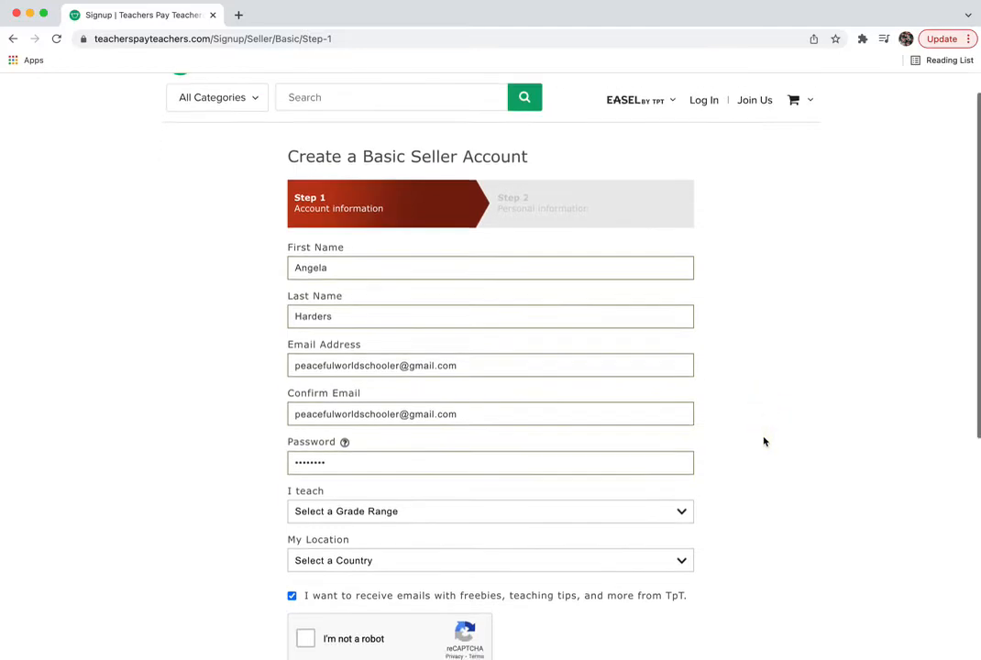
scroll(759, 434, up, 1)
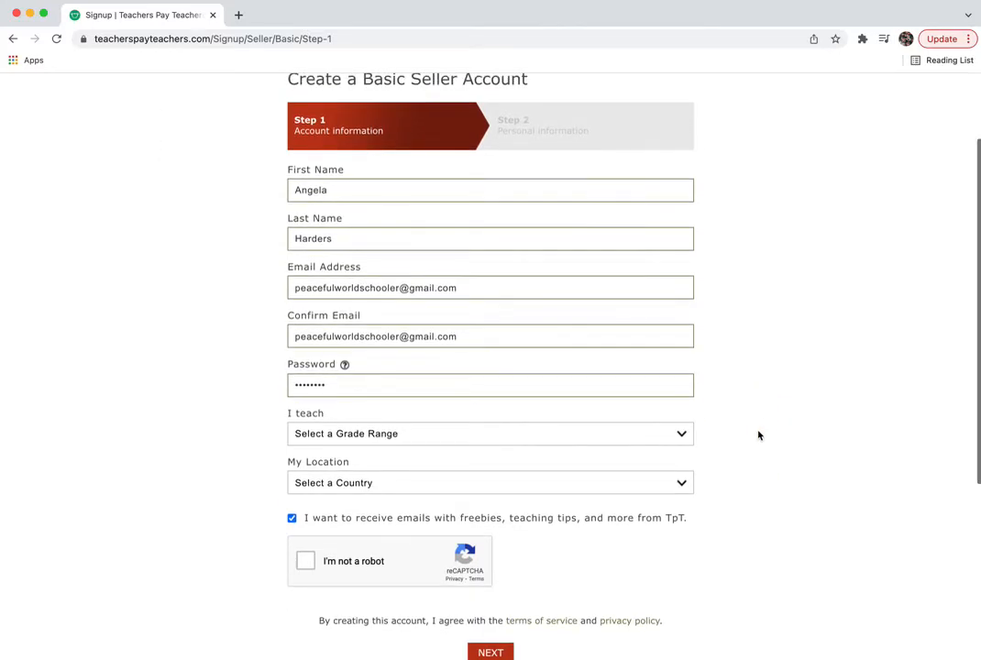
click(690, 437)
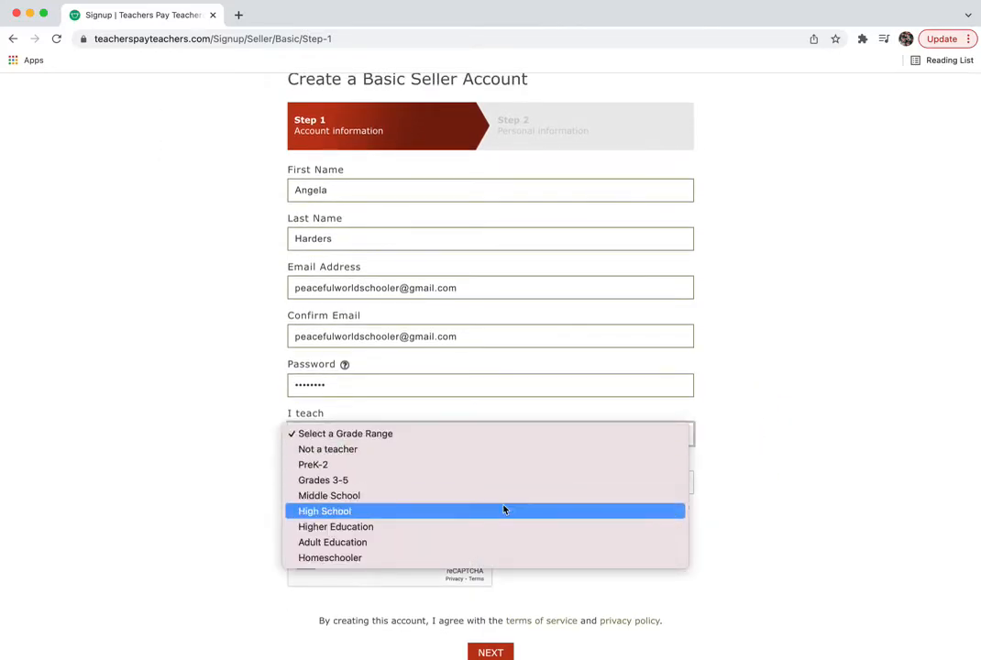
click(396, 514)
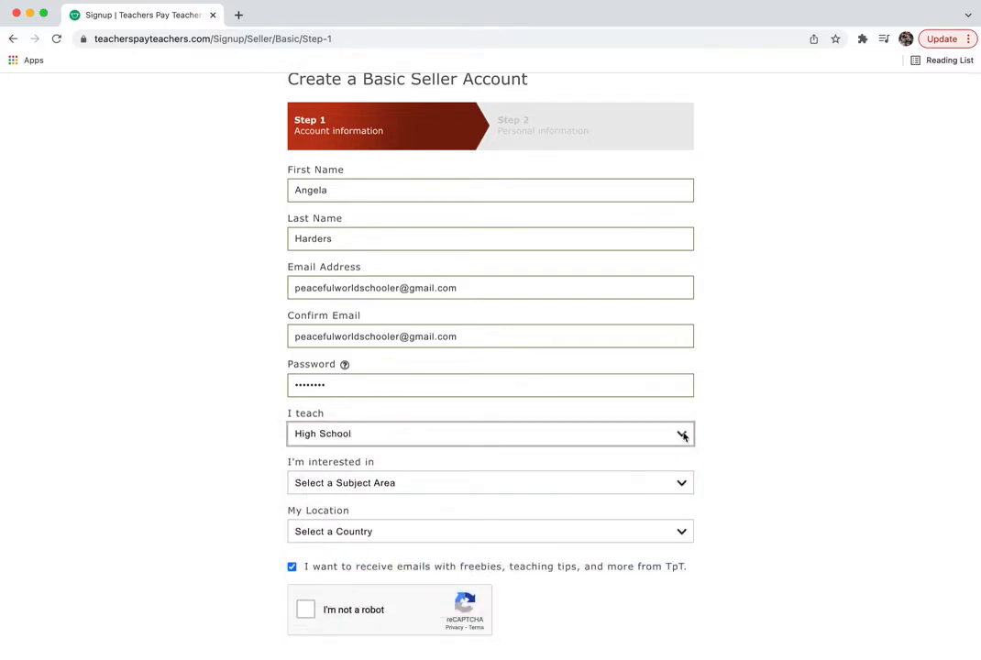
click(683, 435)
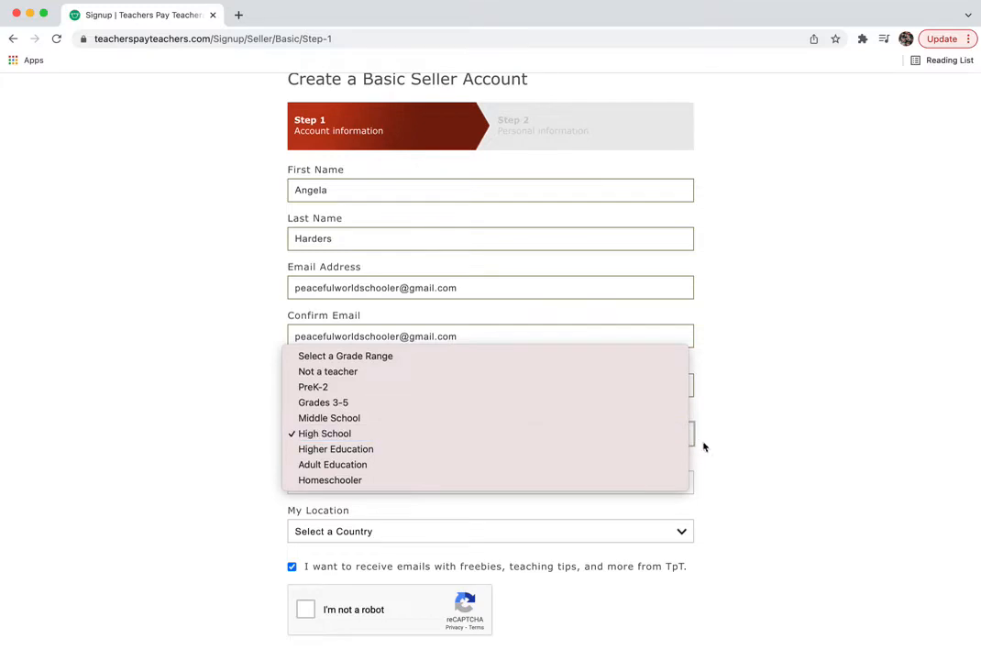
click(729, 453)
click(654, 493)
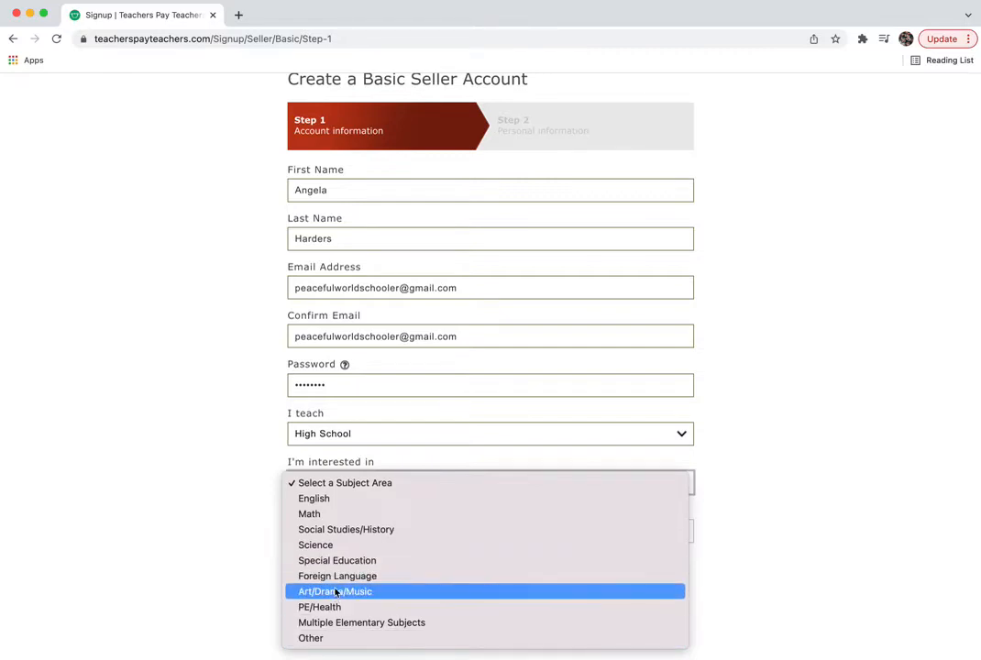
click(312, 638)
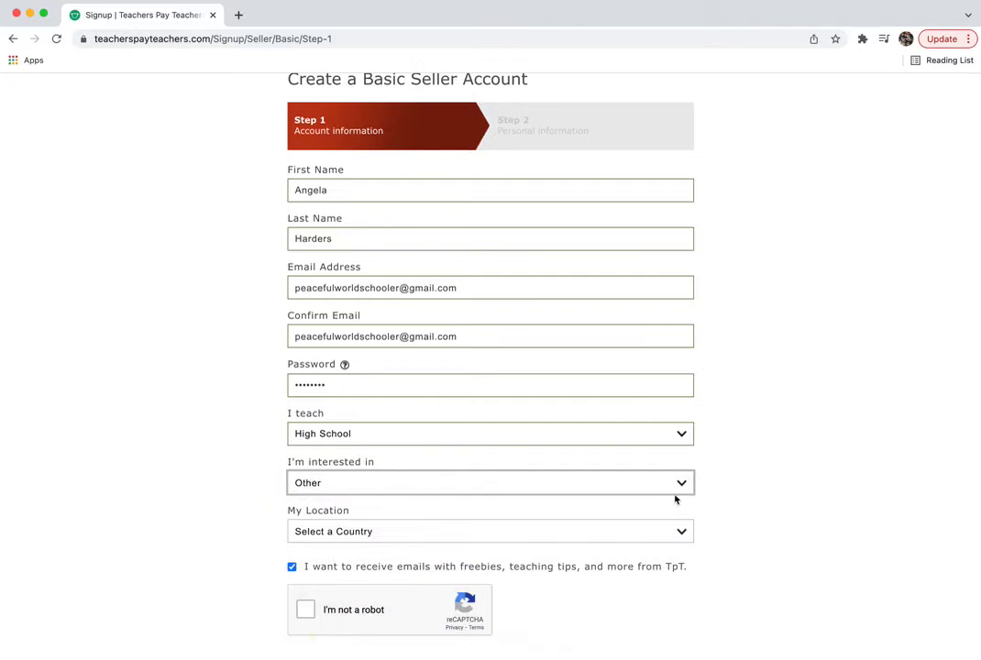
click(681, 528)
click(543, 550)
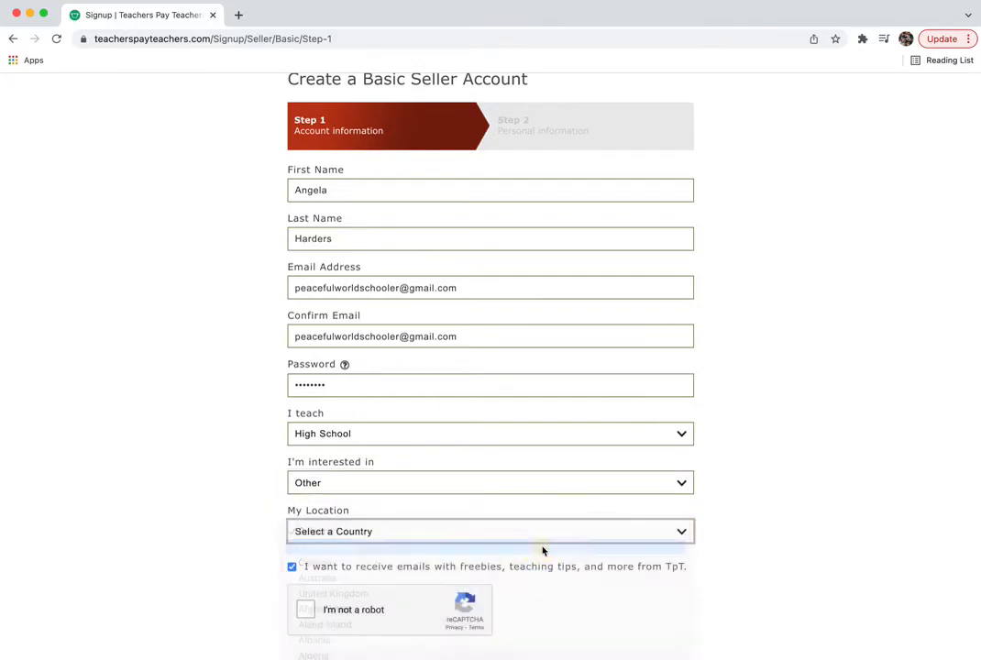
- Opt out of promotional e-mails, pass the reCAPTCHA check and submit step 1
scroll(424, 578, down, 2)
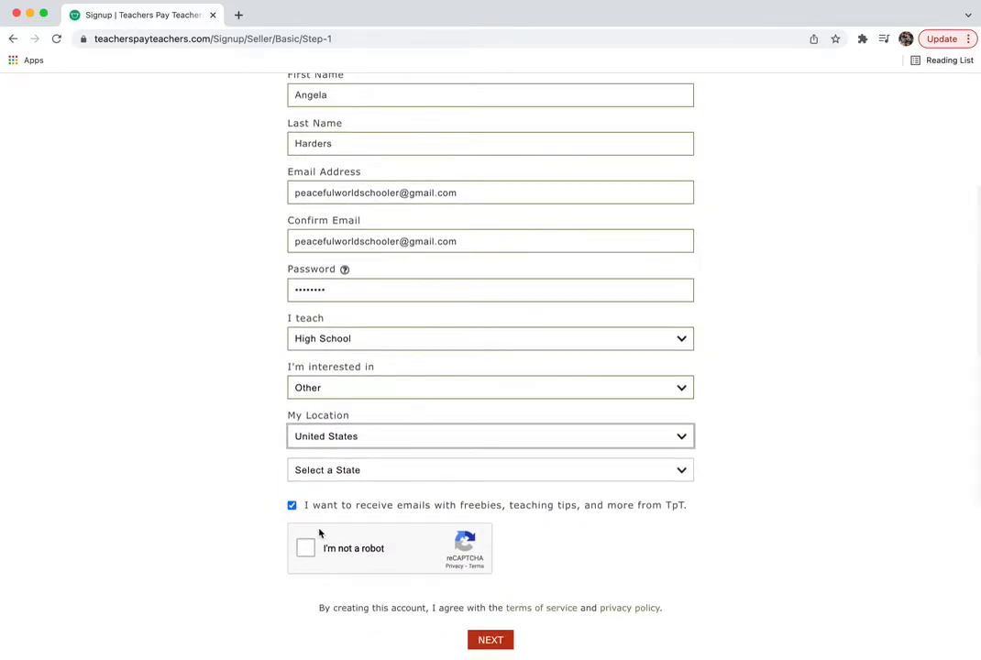
click(293, 507)
click(306, 546)
scroll(399, 542, down, 2)
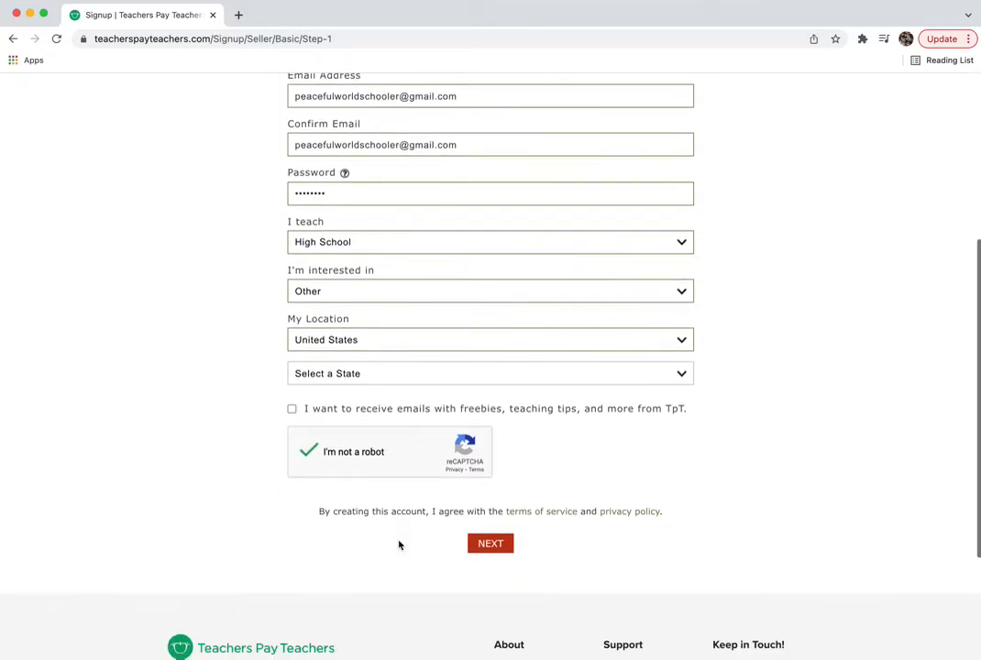
click(494, 548)
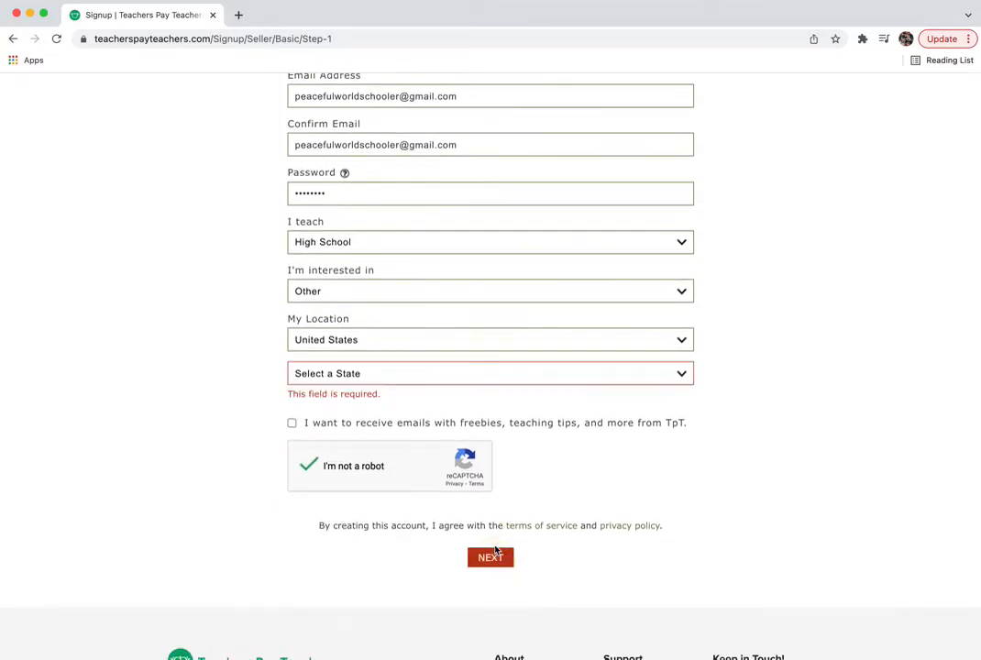
- Select Maryland as the state and resubmit the form
click(370, 375)
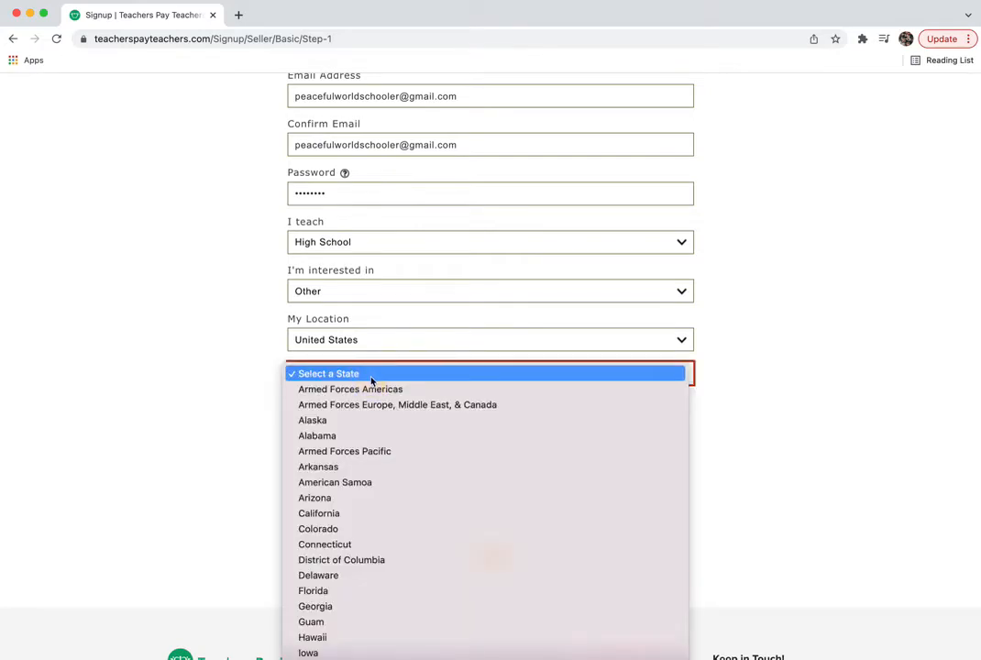
scroll(370, 654, down, 3)
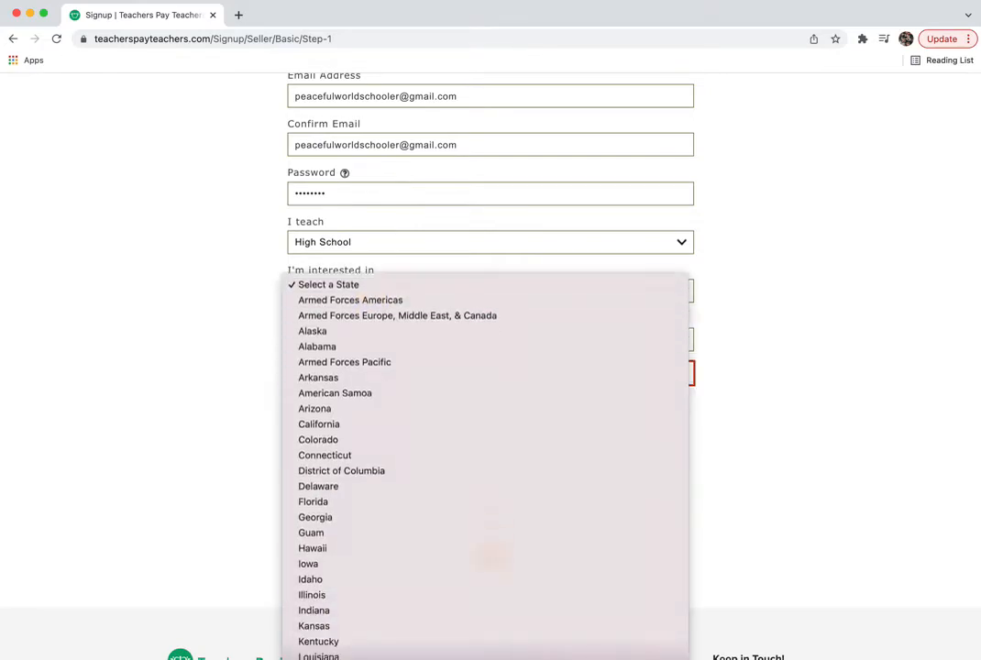
click(366, 645)
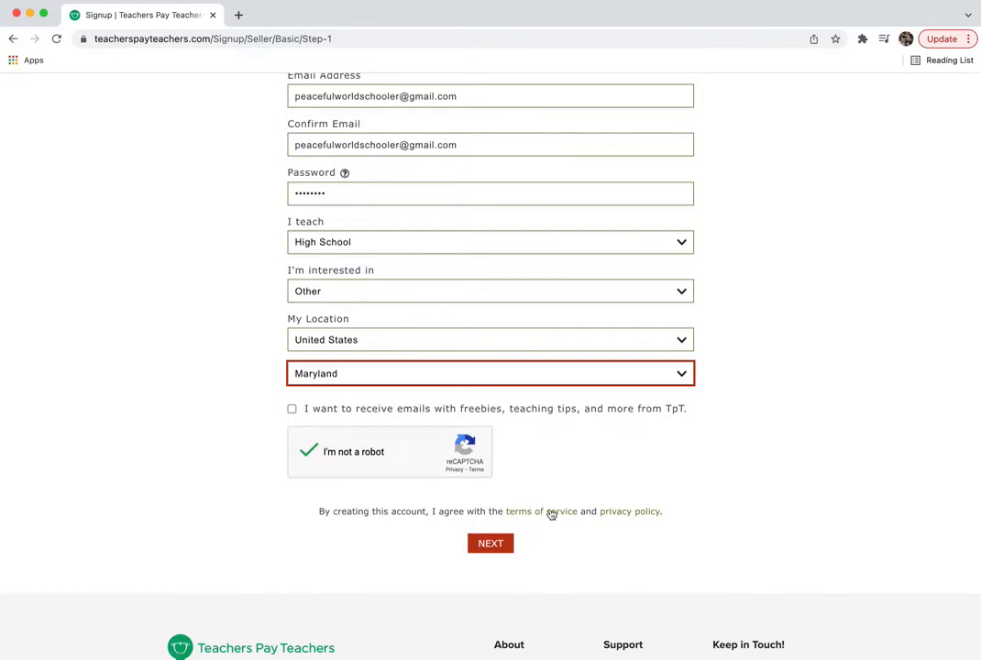
click(491, 546)
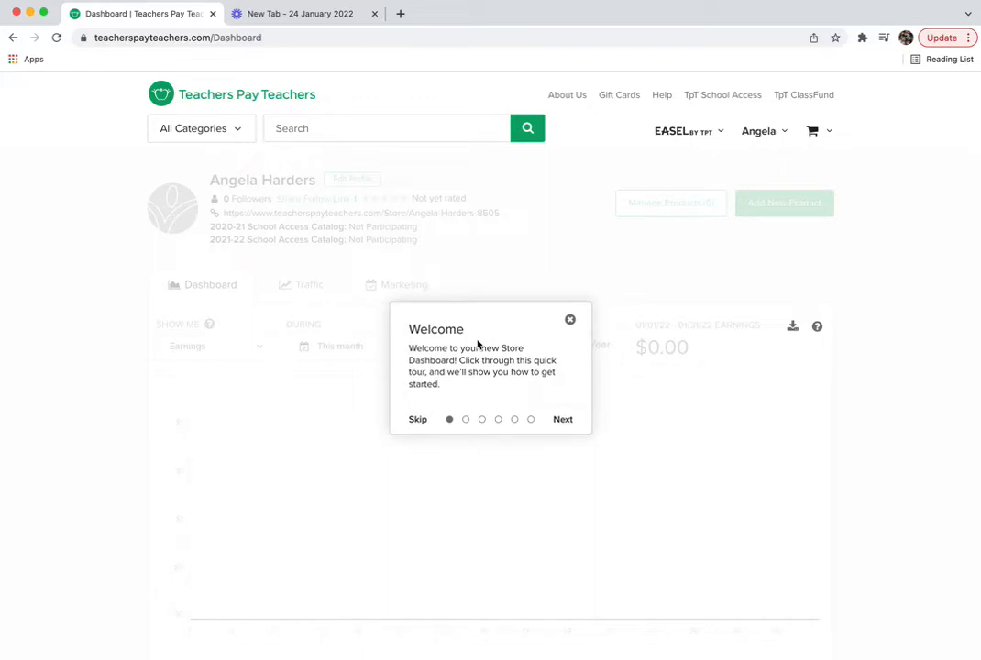
- Step through the store details, overview, traffic and marketing tour screens, then dismiss Congratulations with Get Started
click(565, 421)
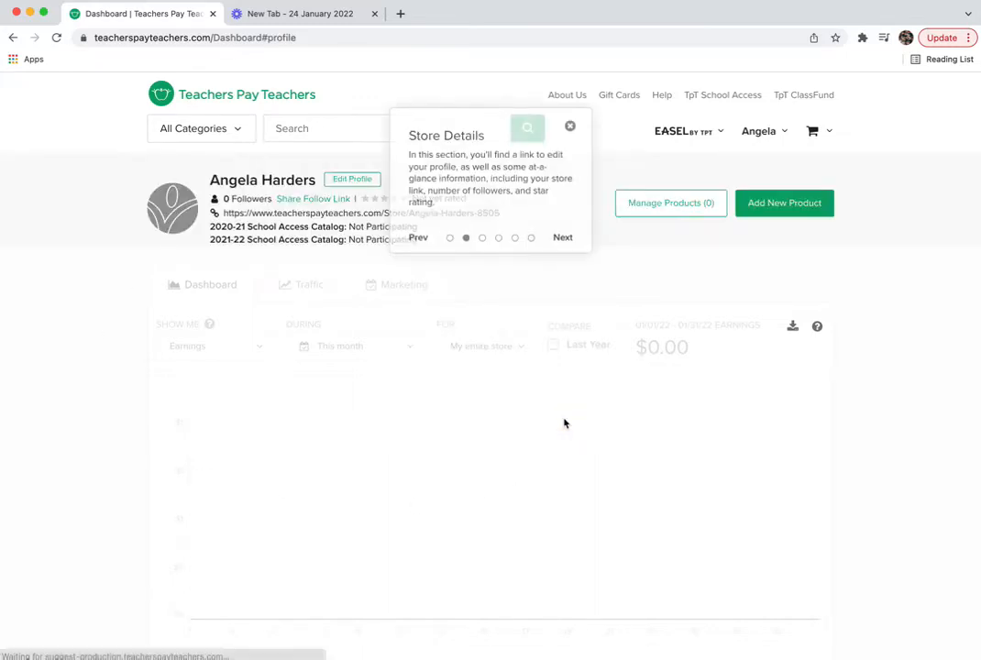
click(562, 239)
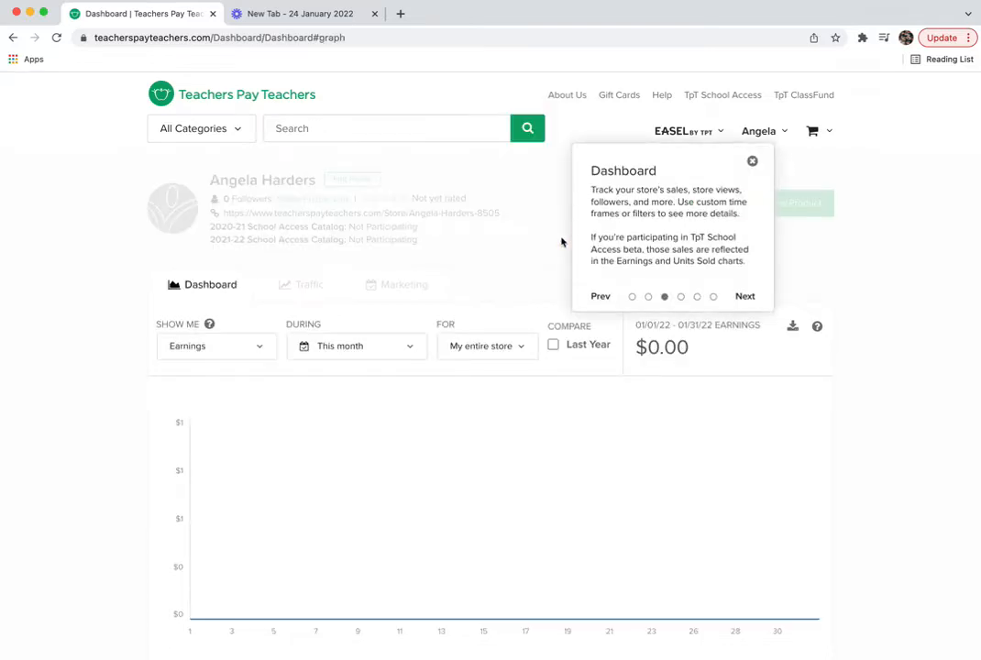
click(743, 297)
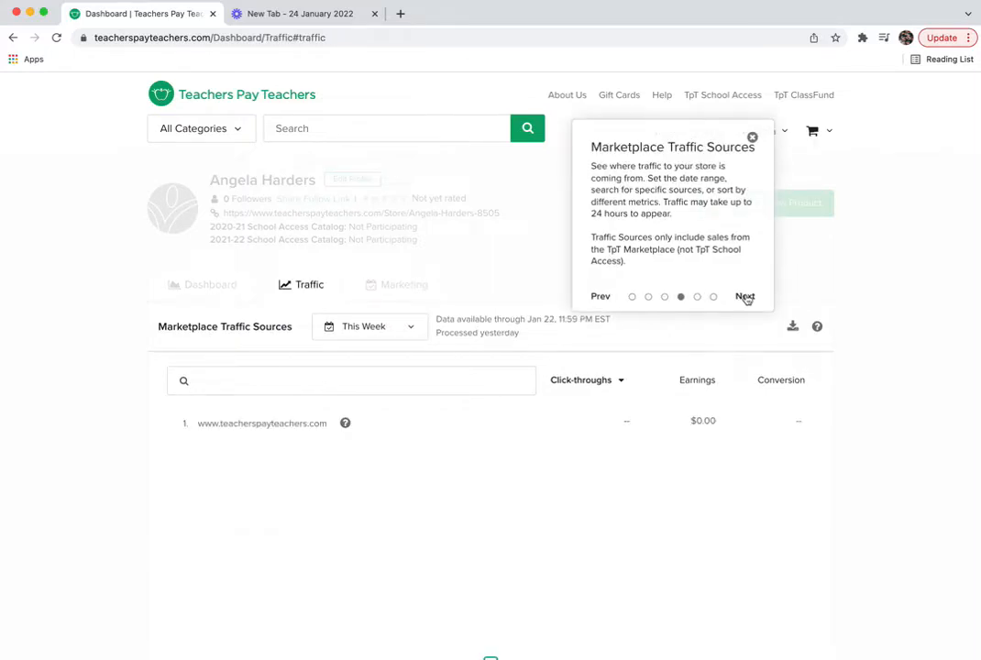
click(745, 298)
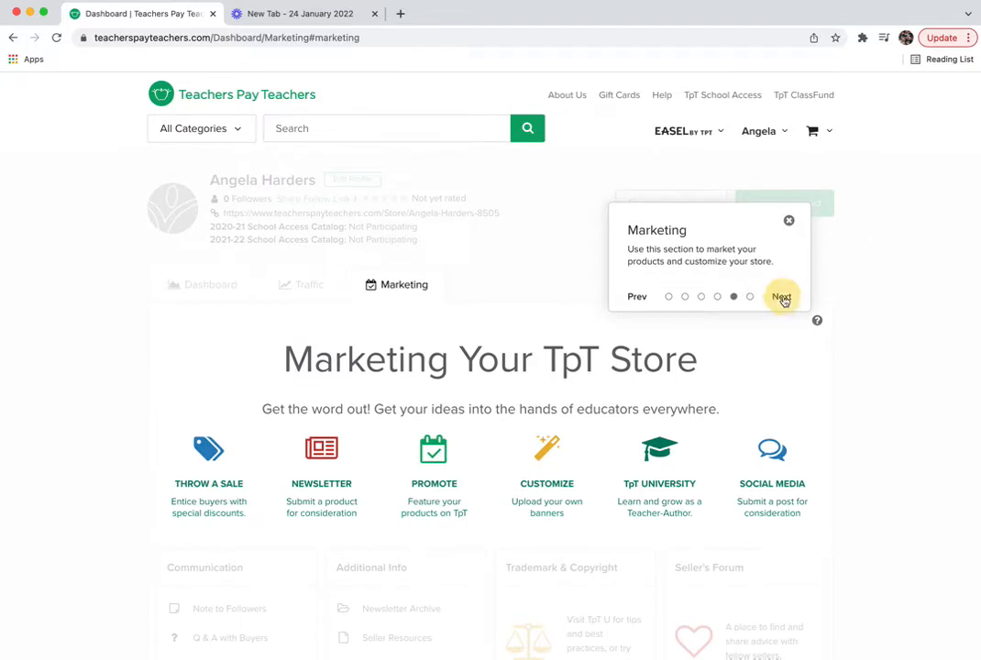
click(782, 298)
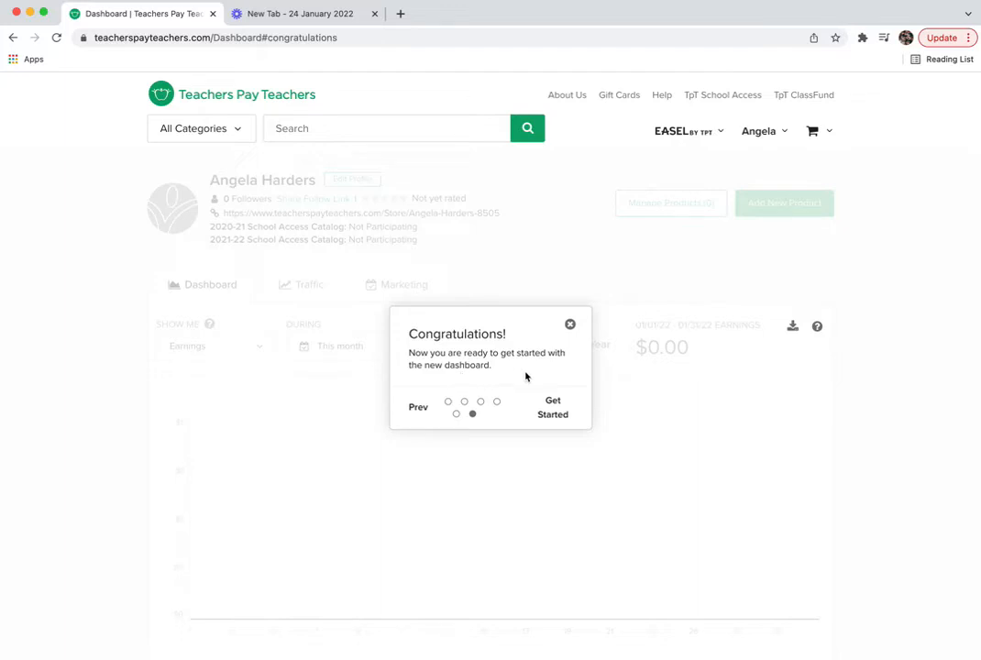
click(555, 414)
scroll(600, 455, down, 1)
scroll(599, 455, up, 1)
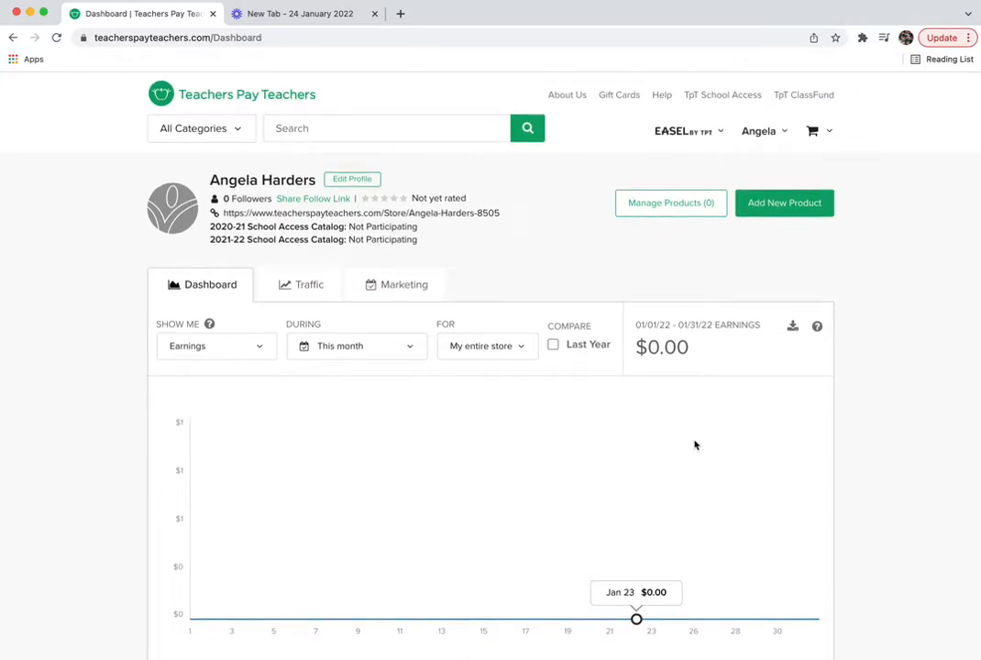
scroll(784, 460, down, 1)
scroll(797, 459, down, 6)
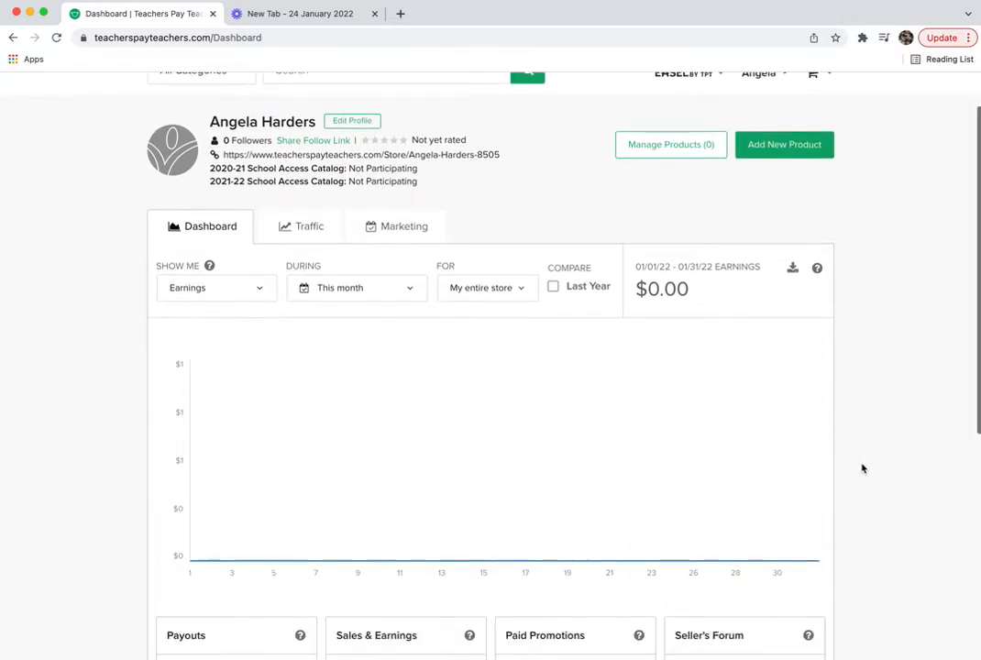
scroll(862, 468, down, 5)
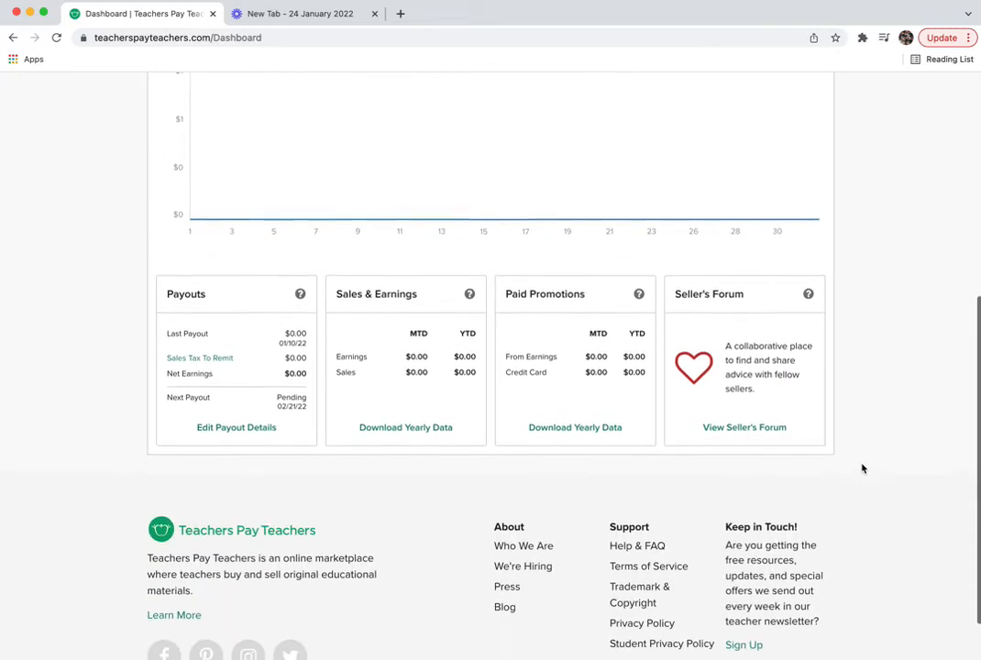
scroll(862, 468, up, 10)
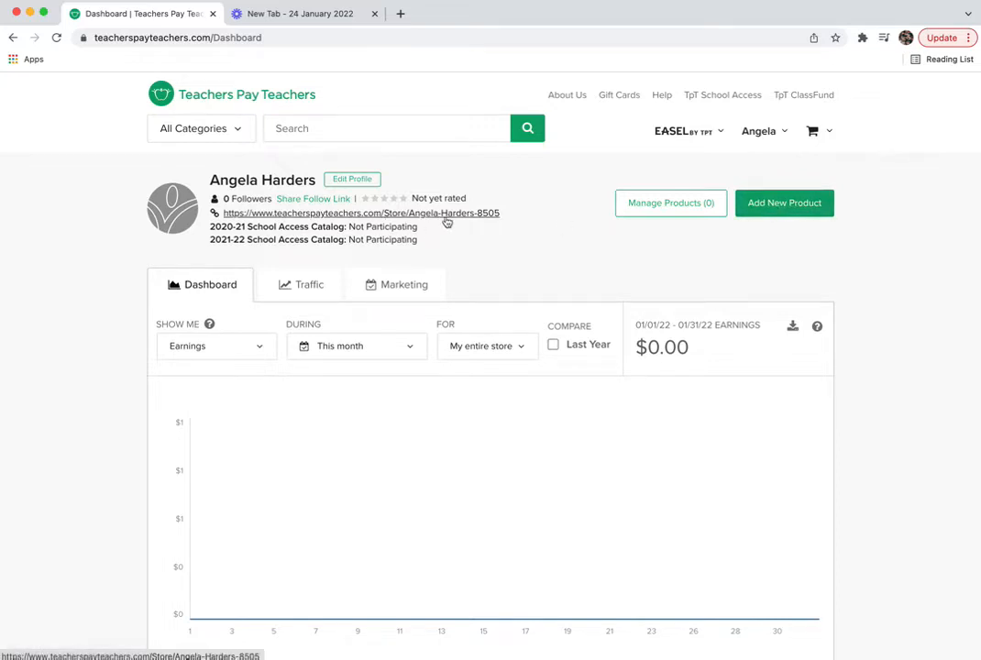
- Start a new product with Add New Product and dismiss the School Access promotion
click(777, 209)
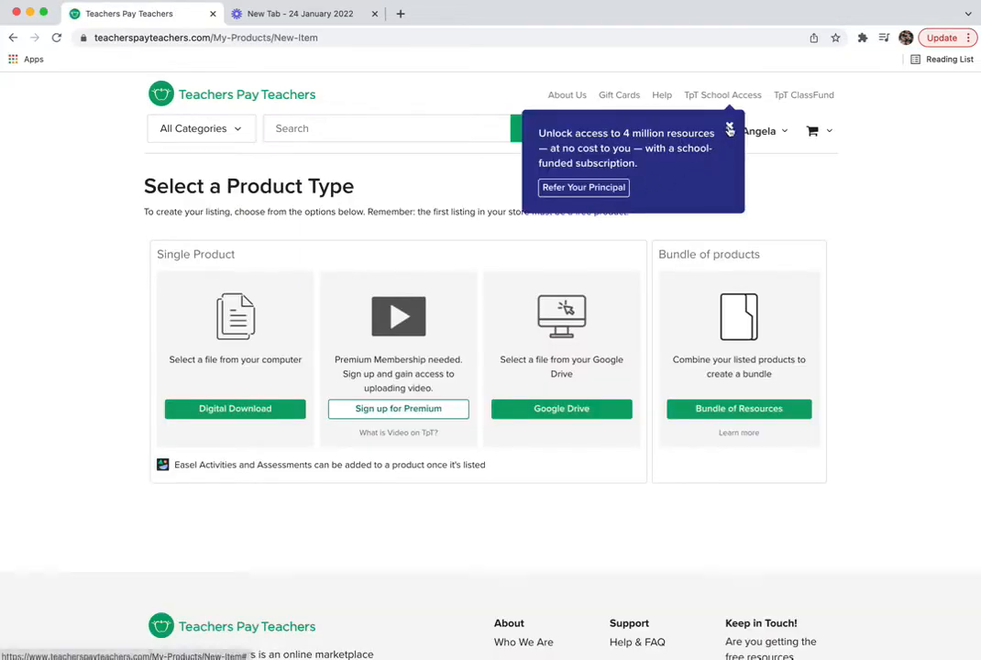
click(729, 128)
mouse_move(722, 127)
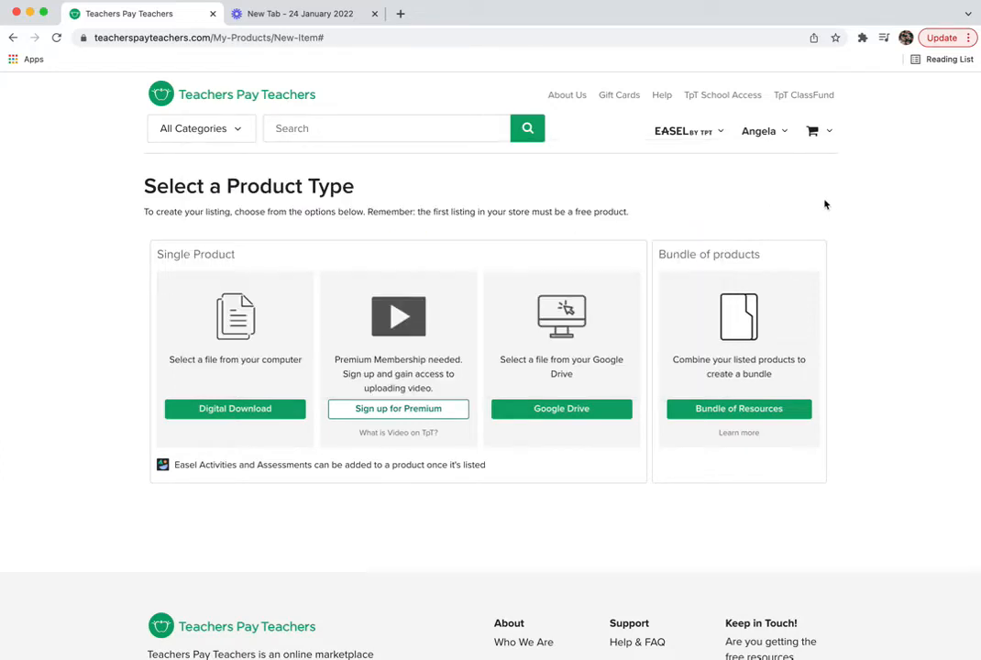
click(827, 203)
- Review the product type options, noting that the first listing must be free
scroll(321, 514, down, 1)
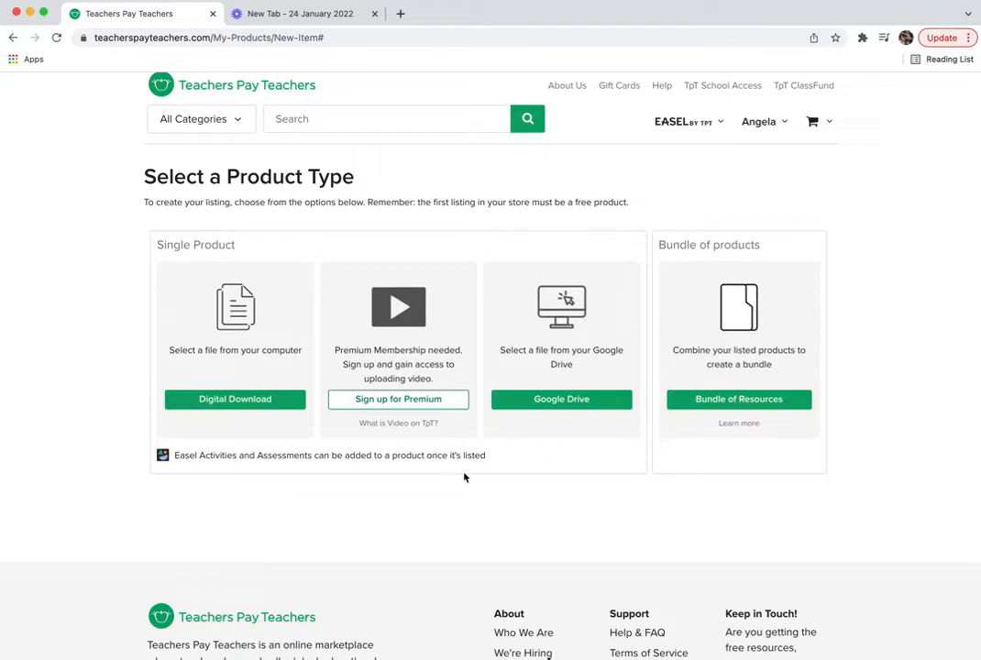
scroll(352, 527, down, 3)
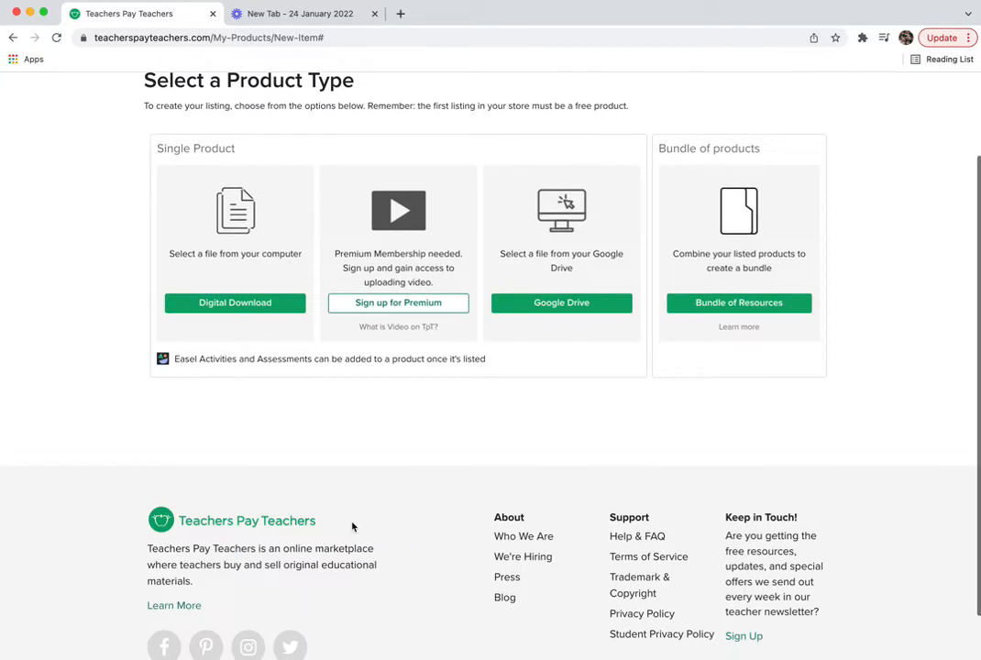
scroll(387, 421, up, 3)
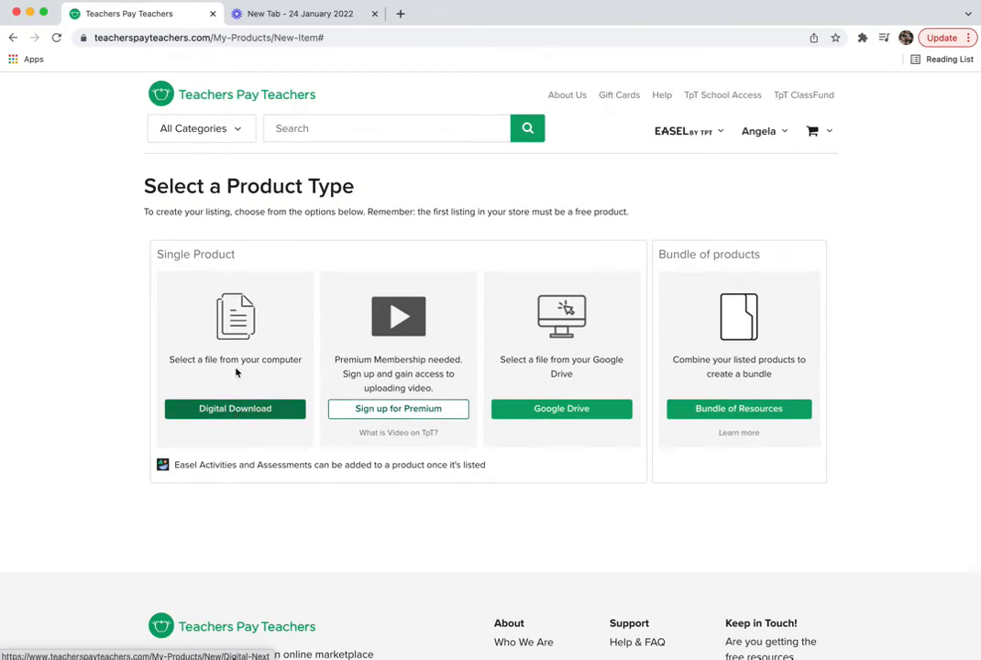
drag(145, 212, 247, 216)
click(248, 216)
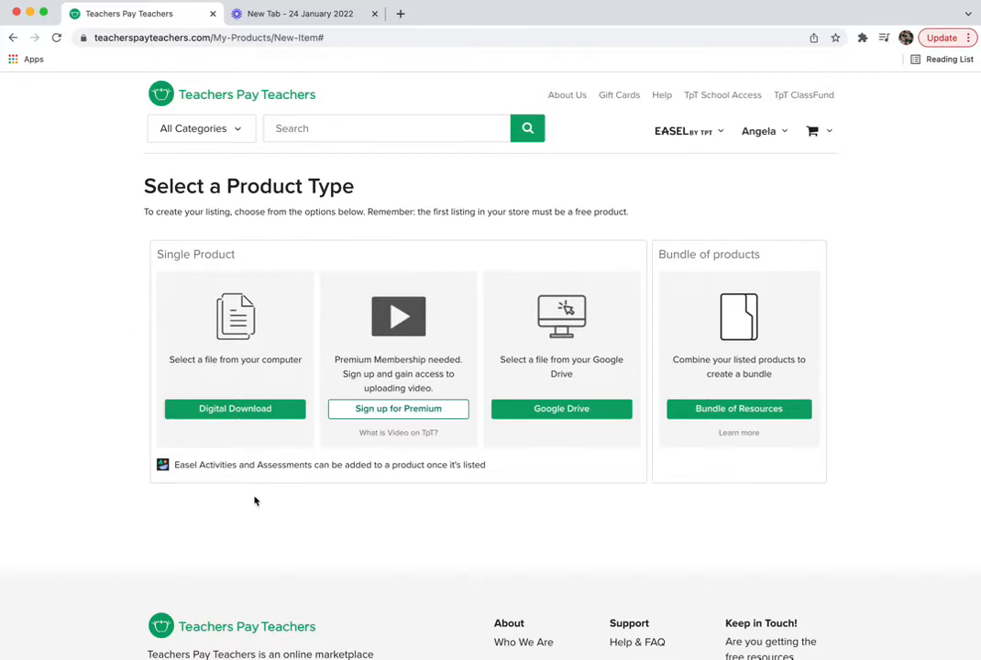
scroll(340, 520, down, 2)
scroll(341, 521, down, 2)
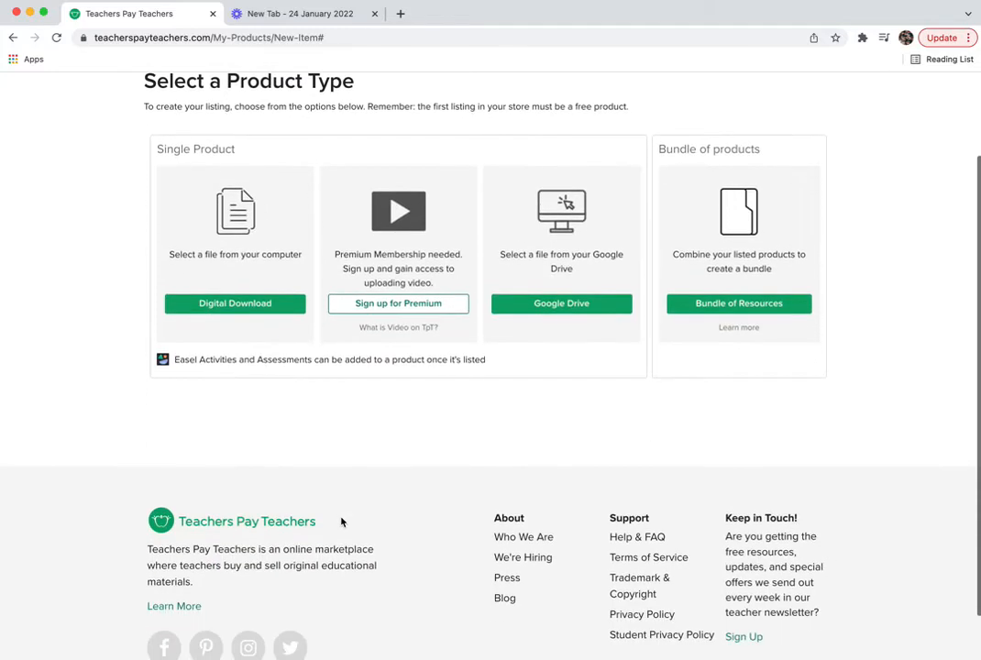
scroll(392, 423, up, 4)
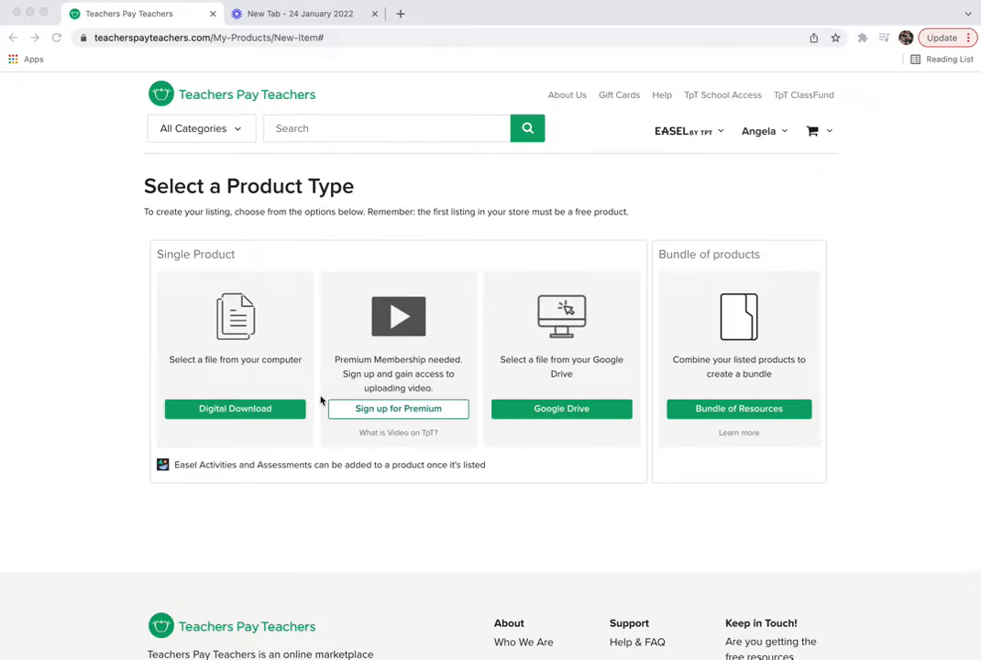
click(230, 412)
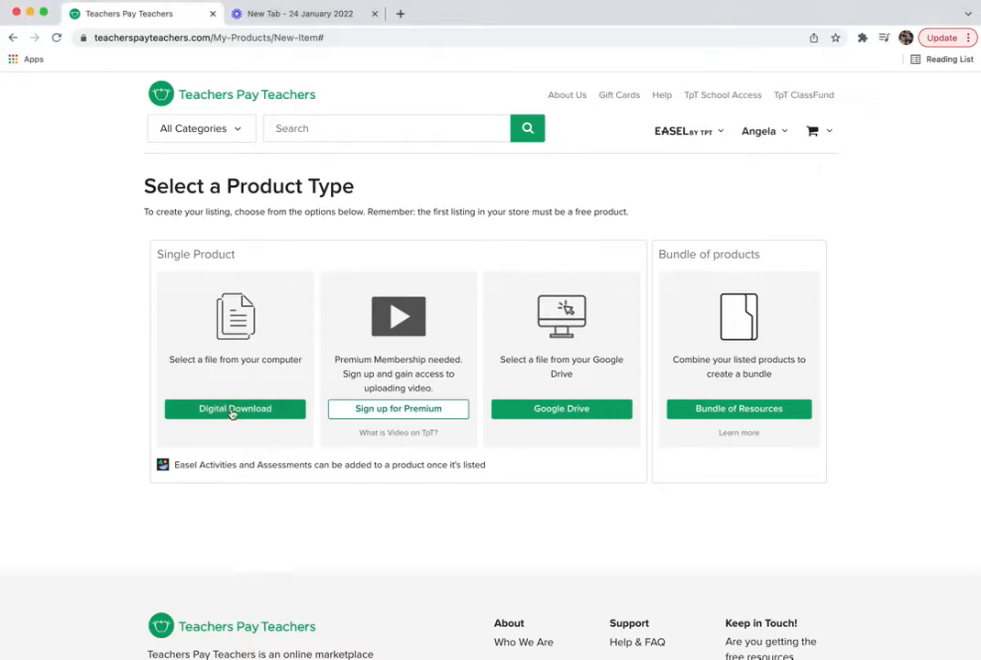
- Choose Digital Download and title the product 'Appointment Clock PDF'
click(236, 413)
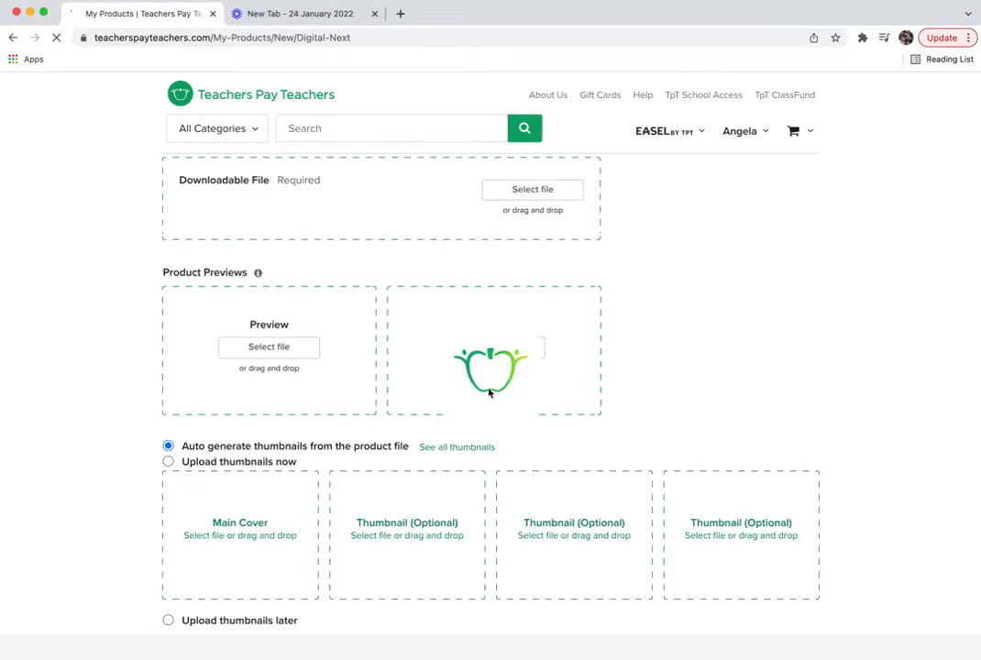
click(199, 372)
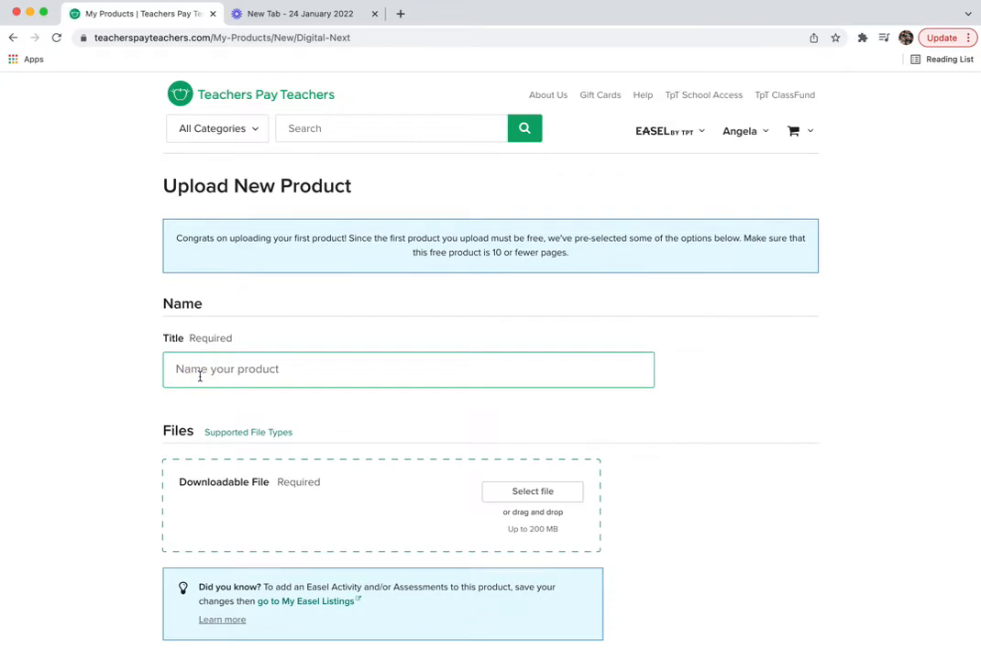
text(Appointme)
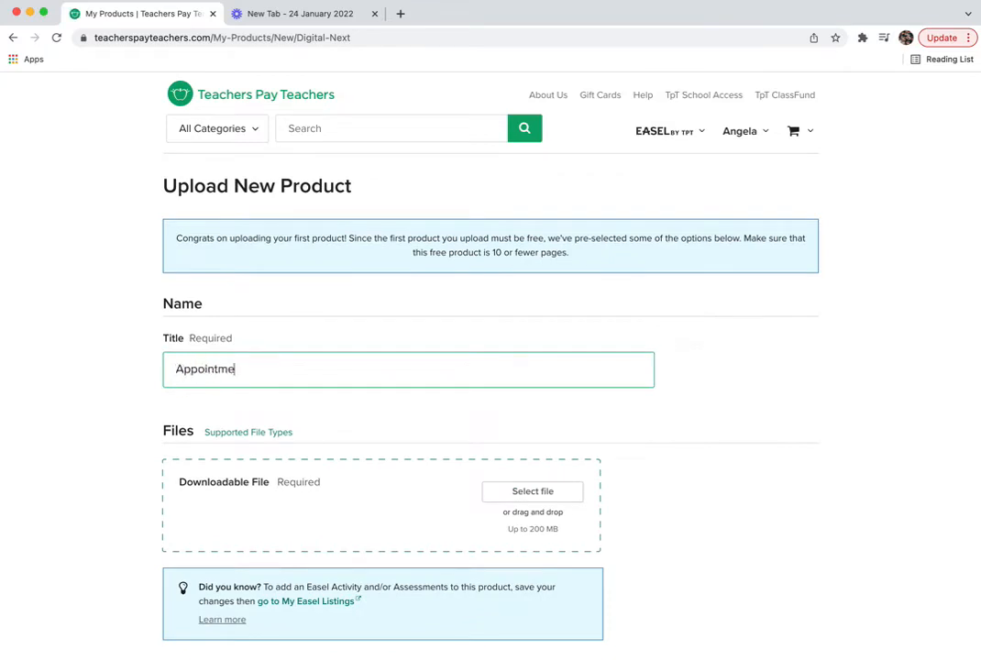
text(nt Clock PDF)
- Bring up the file picker for the downloadable file, alongside the Finder Downloads window
scroll(260, 499, down, 2)
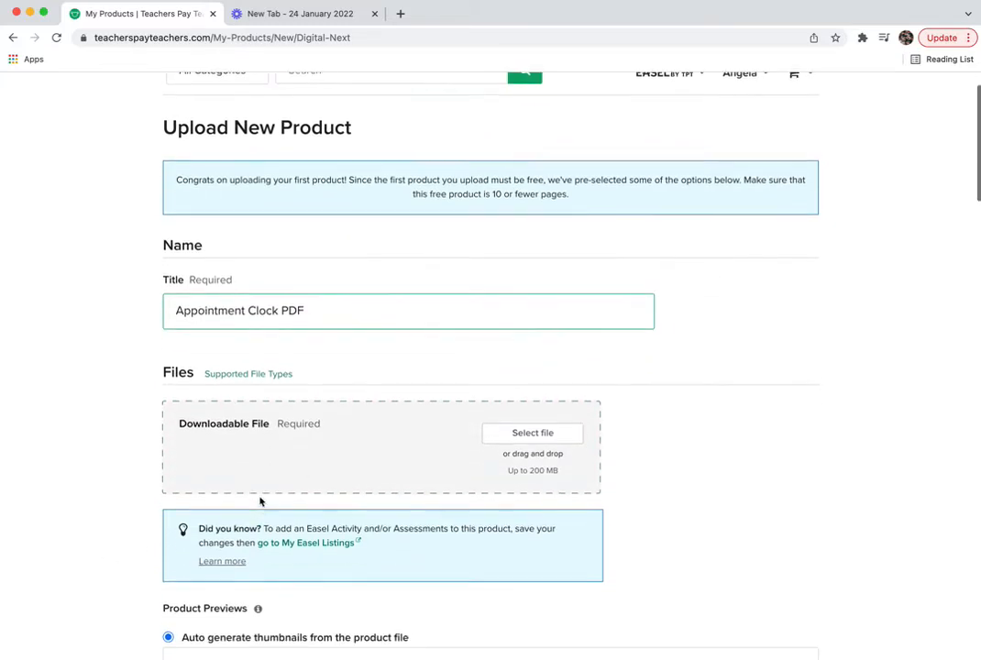
scroll(420, 423, down, 1)
click(505, 373)
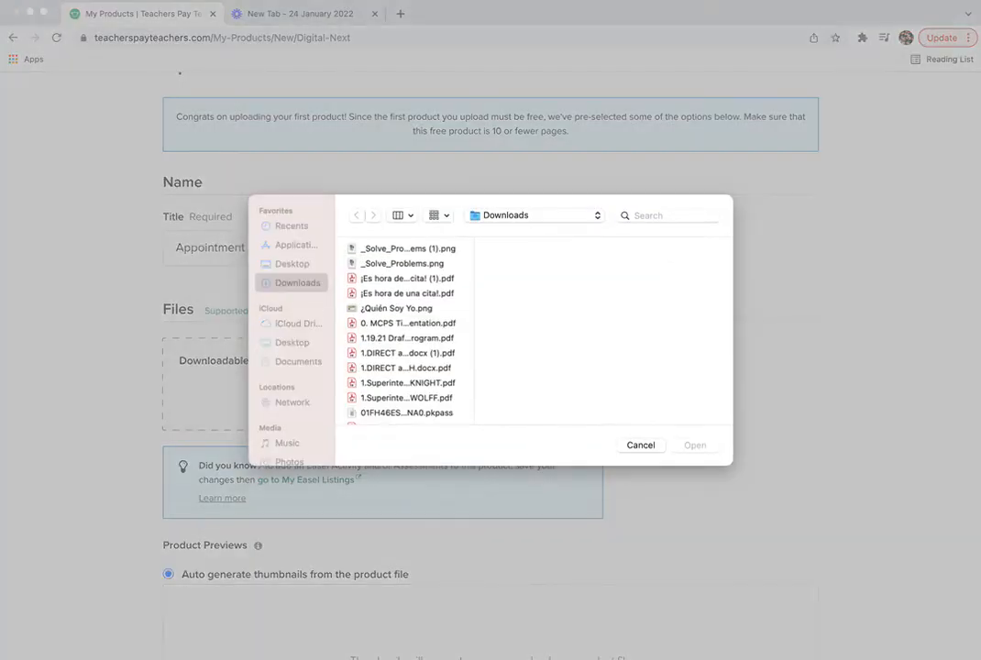
click(184, 658)
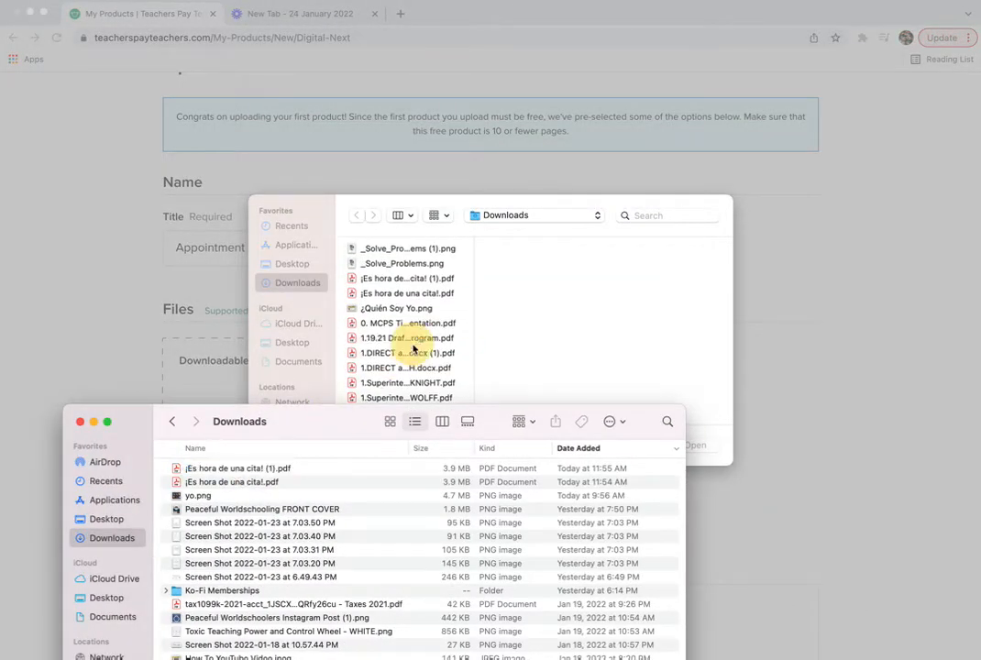
- Rename '¡Es hora de una cita! (1).pdf' to 'Appointment Clock Buddies' and drop it into the Open dialog
click(415, 279)
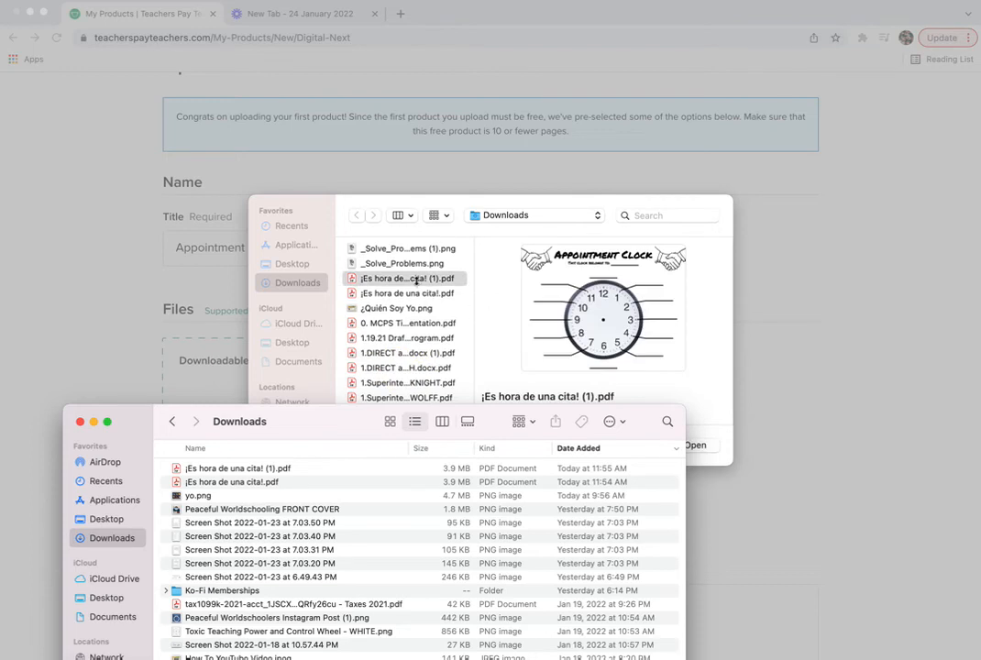
click(245, 471)
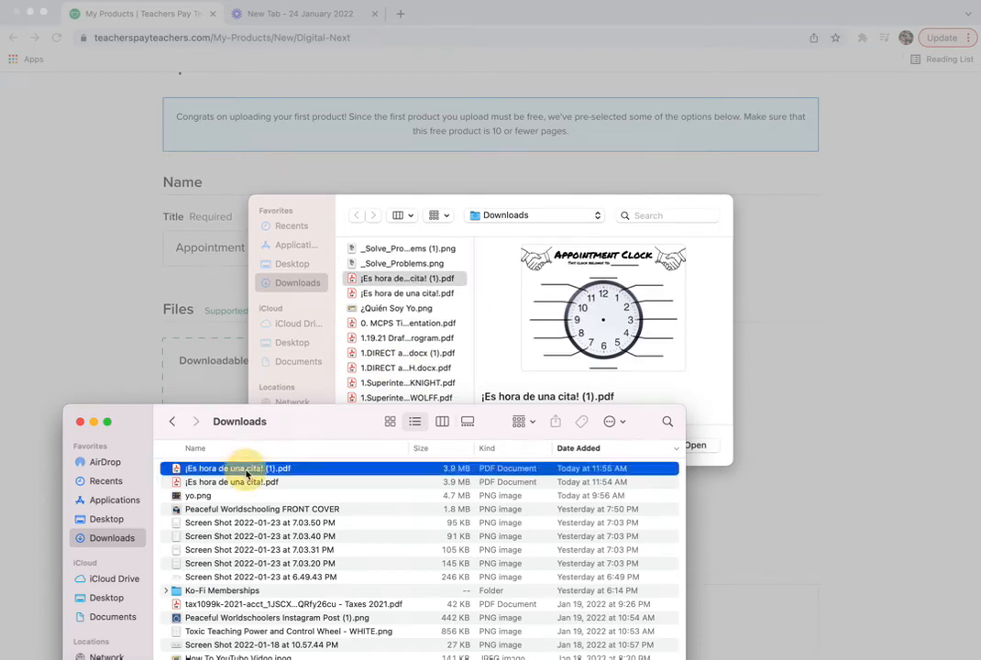
key(Return)
text(Appointment Clock Buddies.pdf)
key(Return)
drag(238, 472, 587, 326)
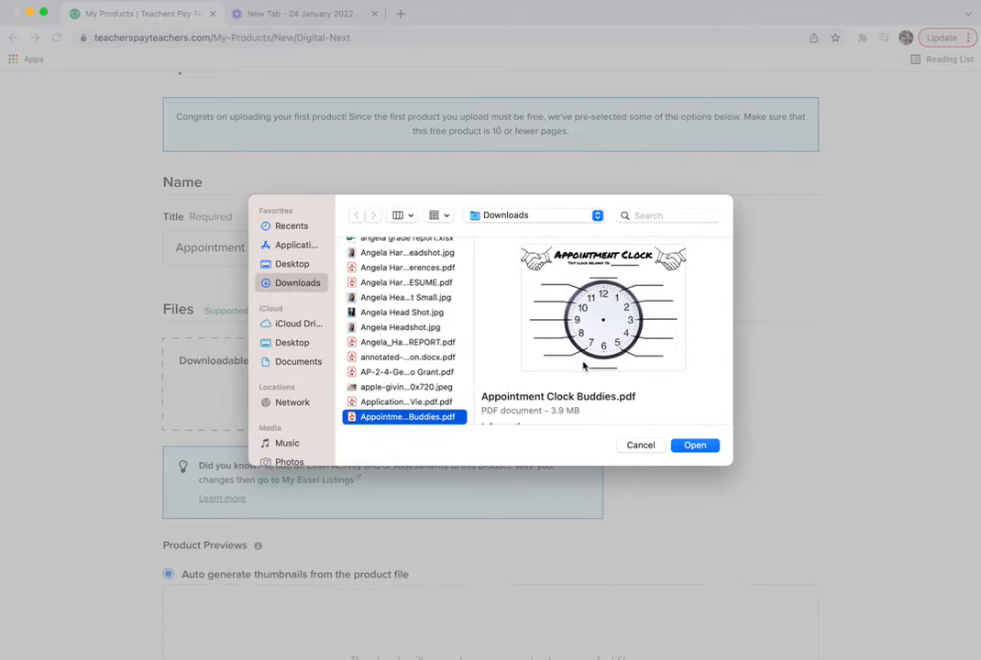
- Upload Appointment Clock Buddies.pdf as the listing's file
click(696, 449)
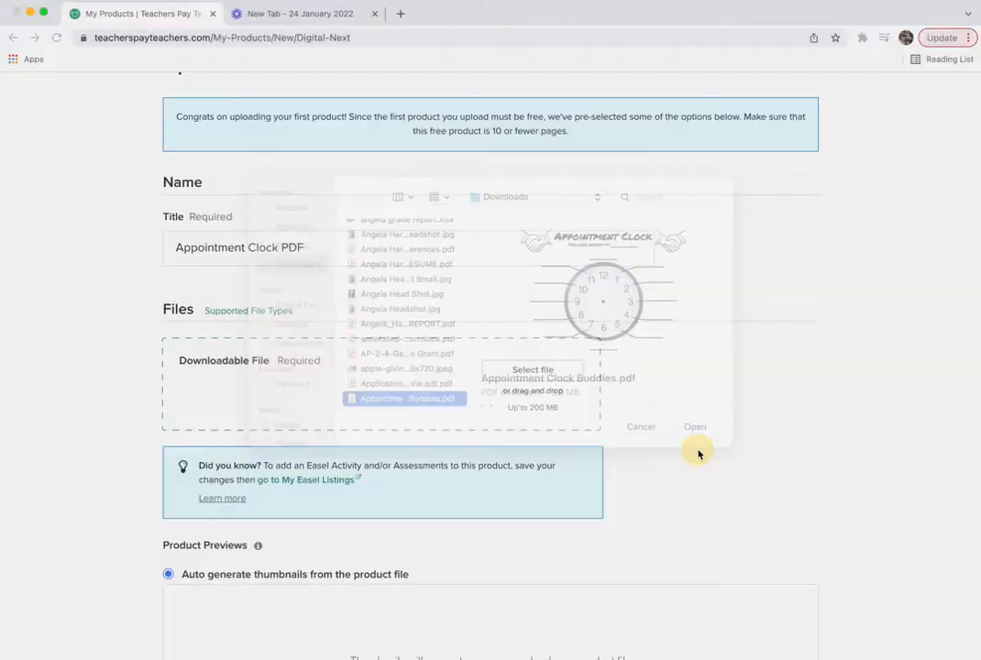
- Insert '- ENGLISH' before PDF so the title reads 'Appointment Clock - ENGLISH PDF'
click(283, 247)
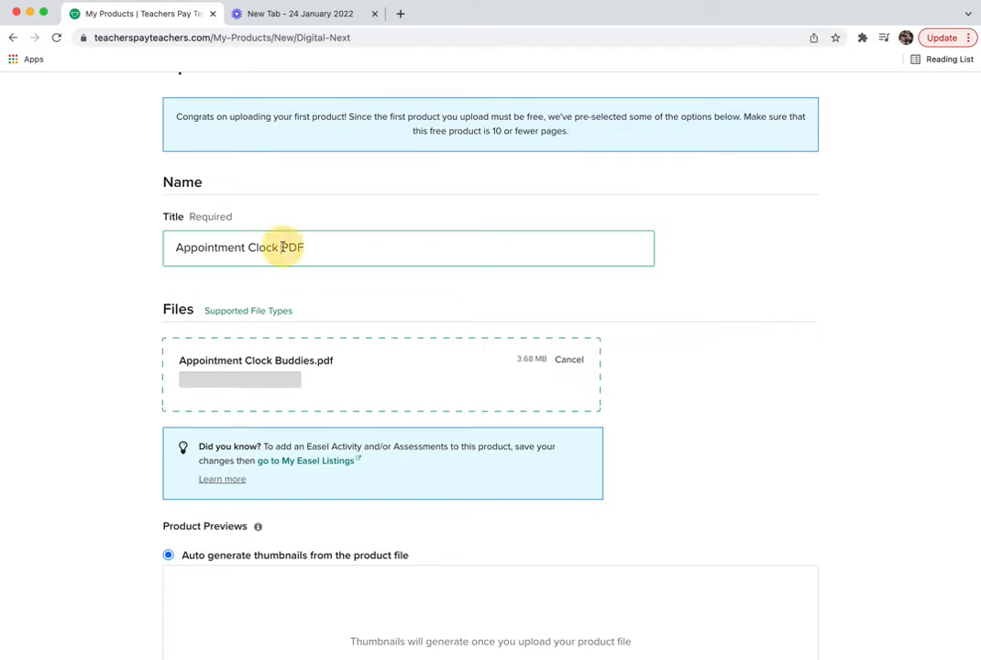
text(- ENGLISH)
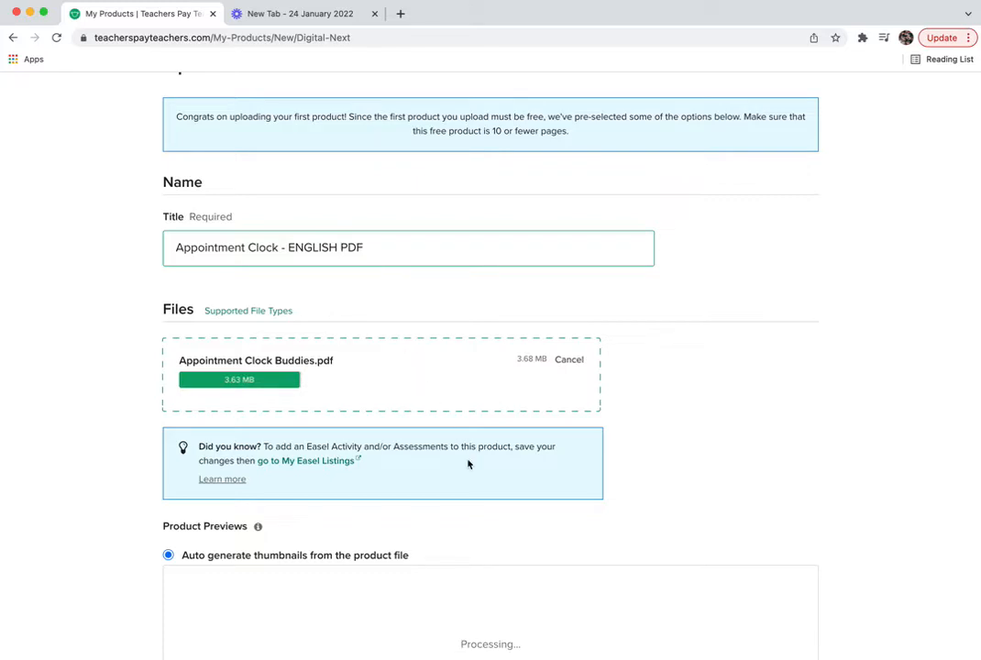
scroll(651, 446, down, 1)
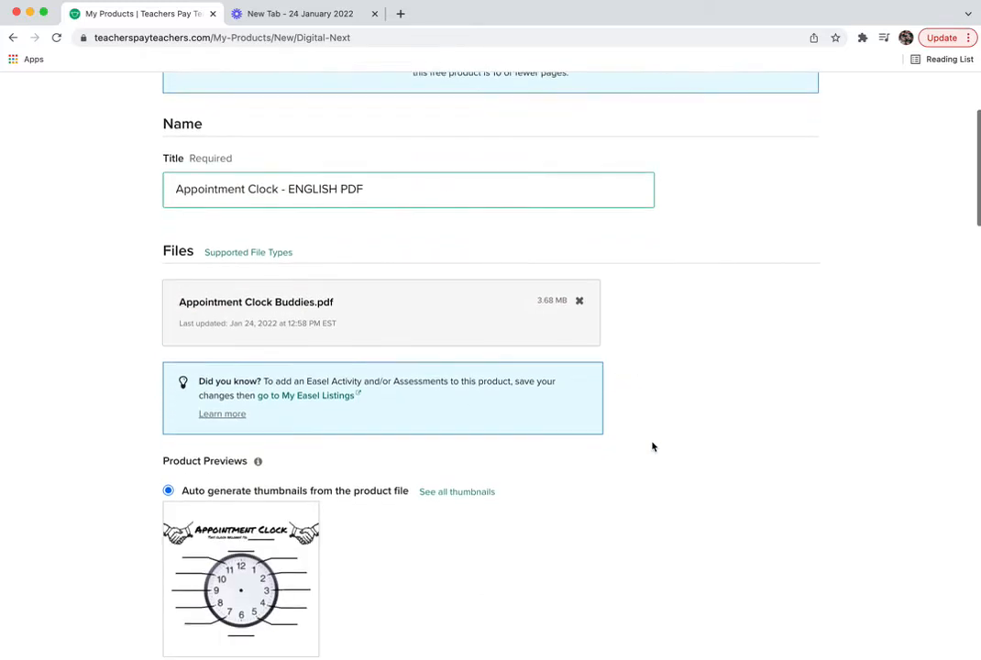
scroll(554, 493, down, 2)
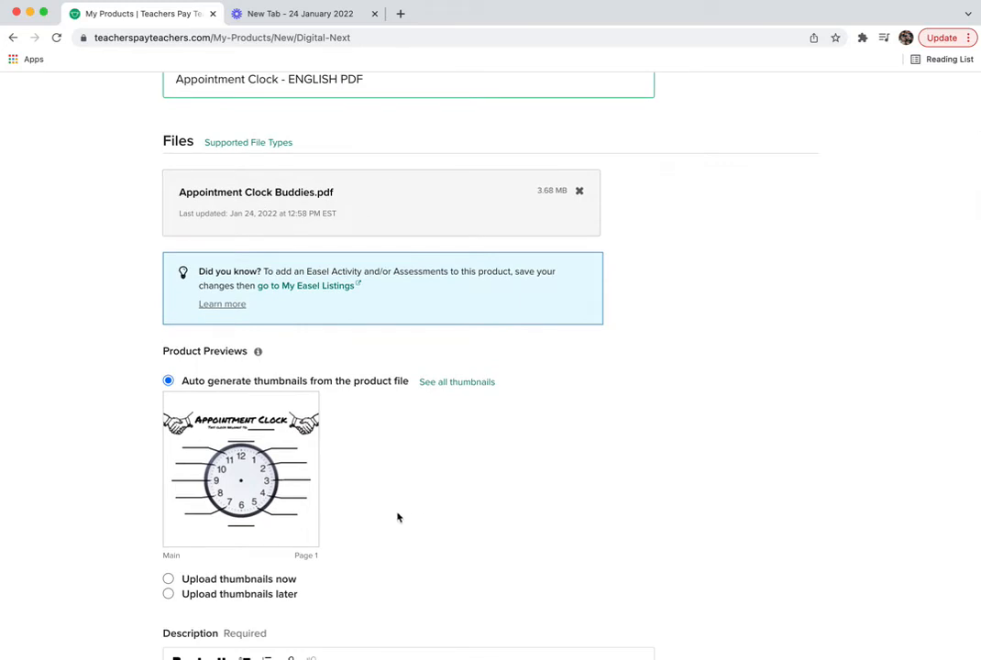
scroll(385, 522, down, 3)
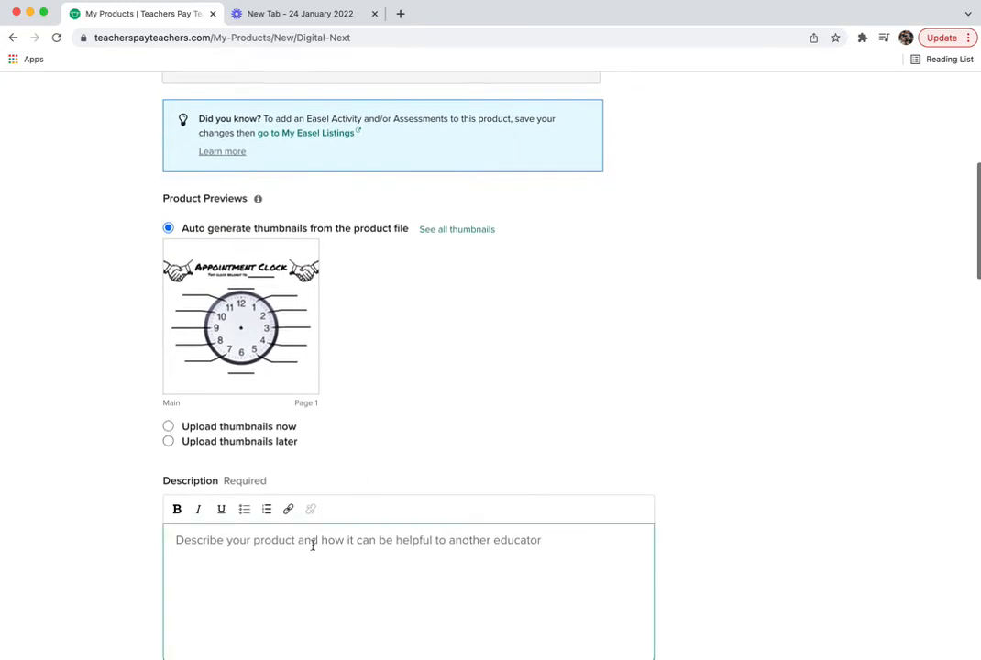
- Write the description's opening: students set appointments in available time slots to assign partners
click(275, 550)
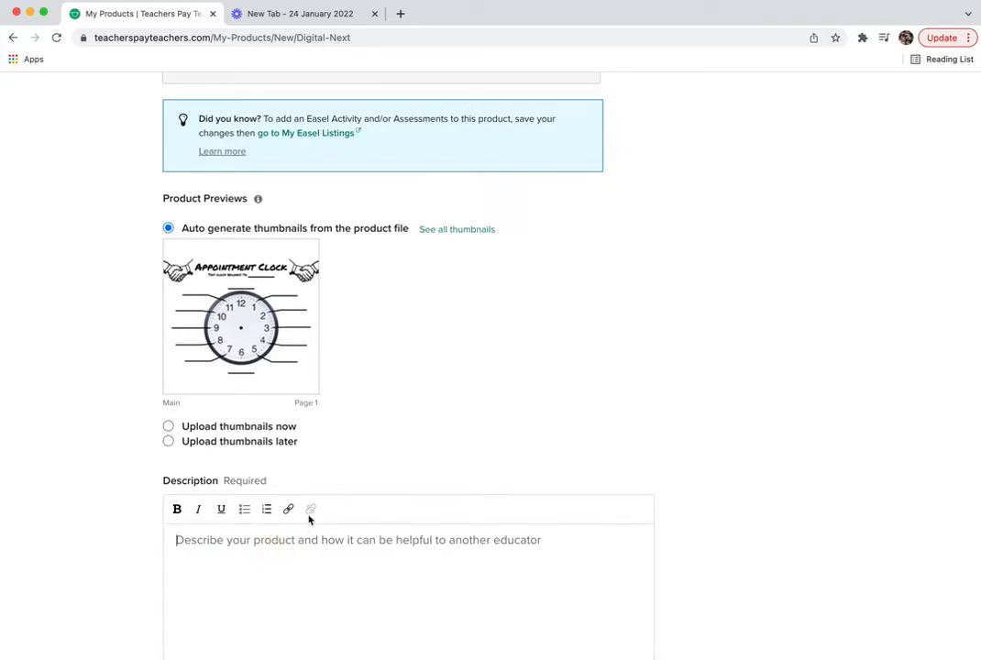
text(This appo)
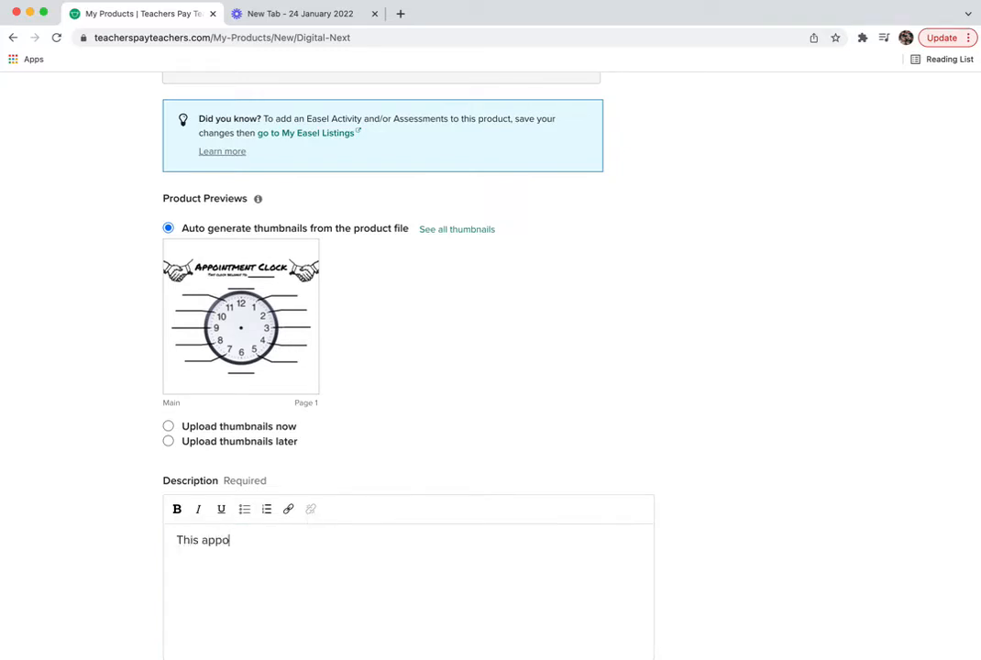
text(intment clock is a great way to)
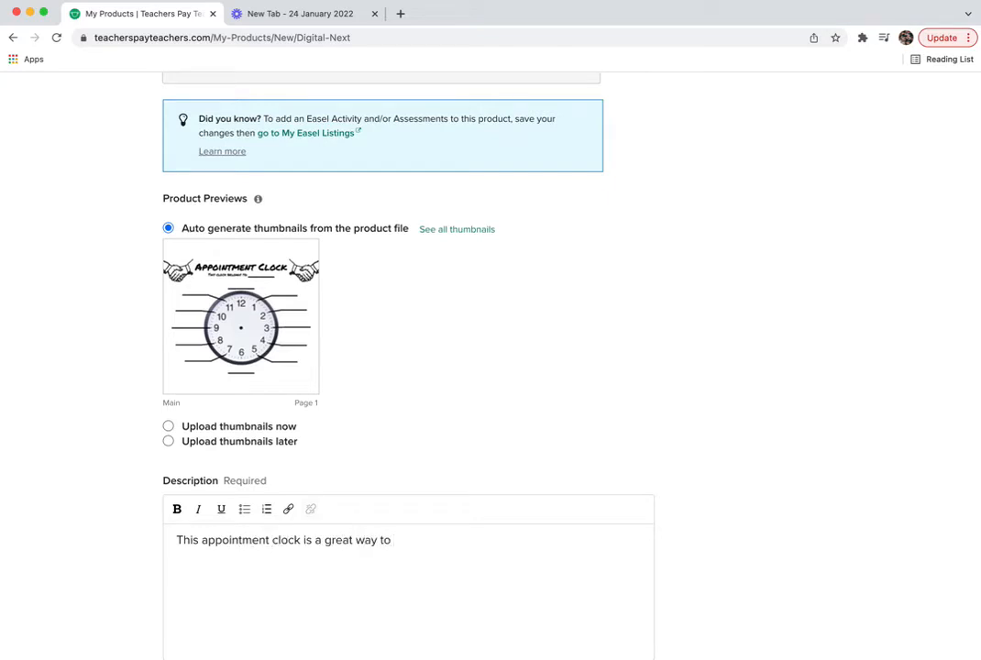
text( assign partners in your cl)
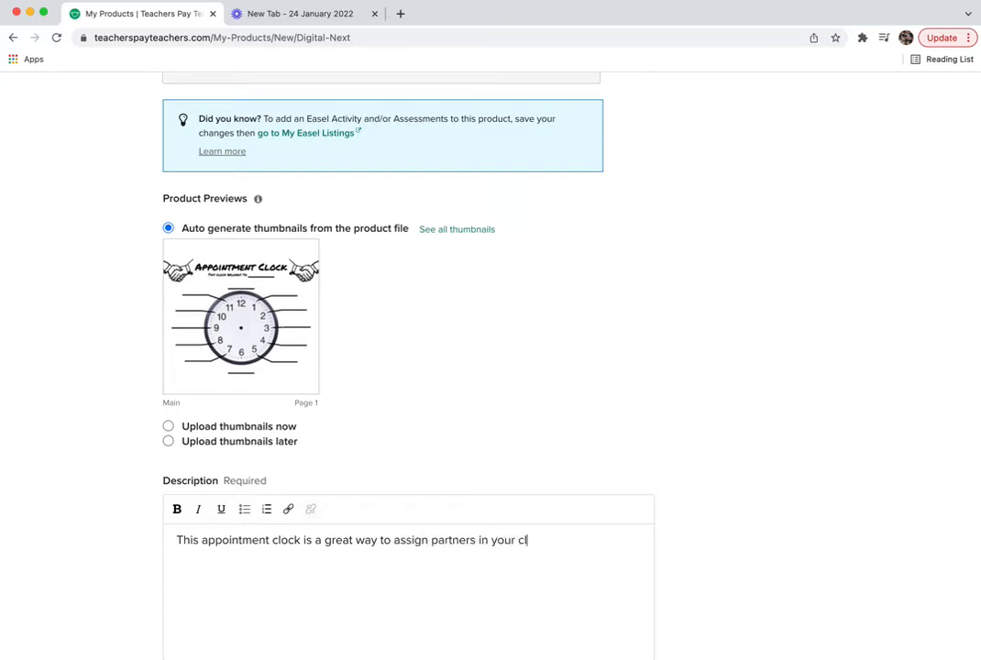
text(ass. Students must )
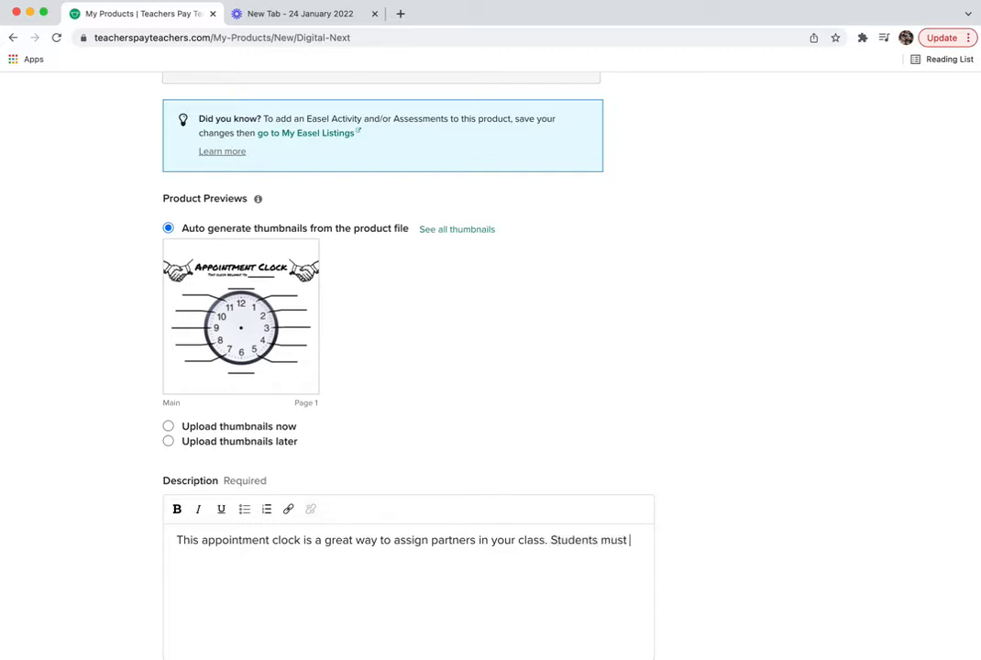
text(go and set "appointments" with other students by writing their name down )
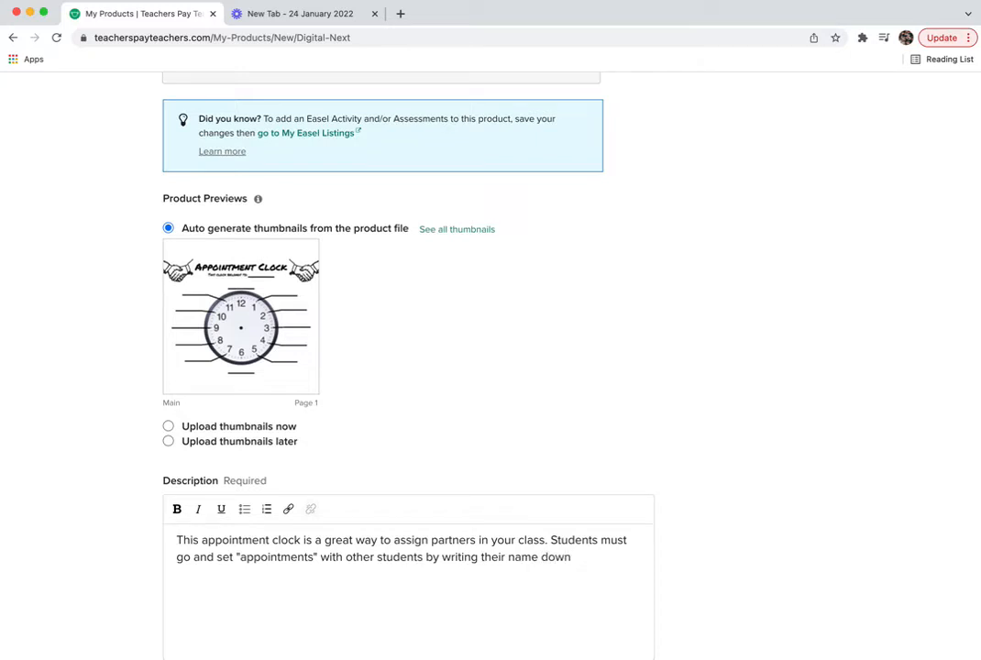
text(on th)
text(e sam)
text(e time to)
key(BackSpace)
key(BackSpace)
text(slots that they have availab)
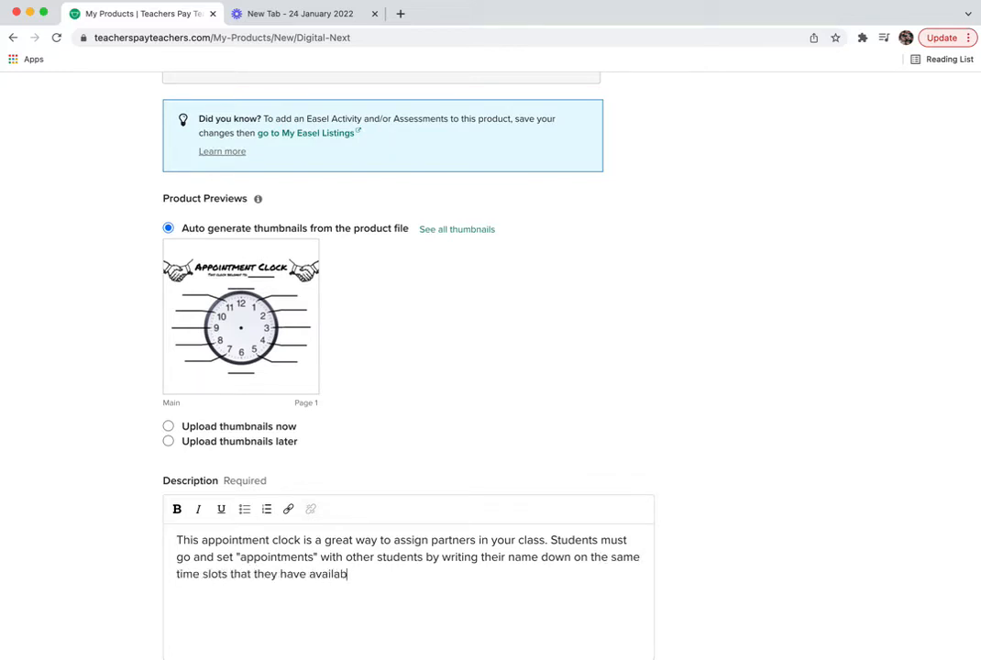
text(le.  For example, )
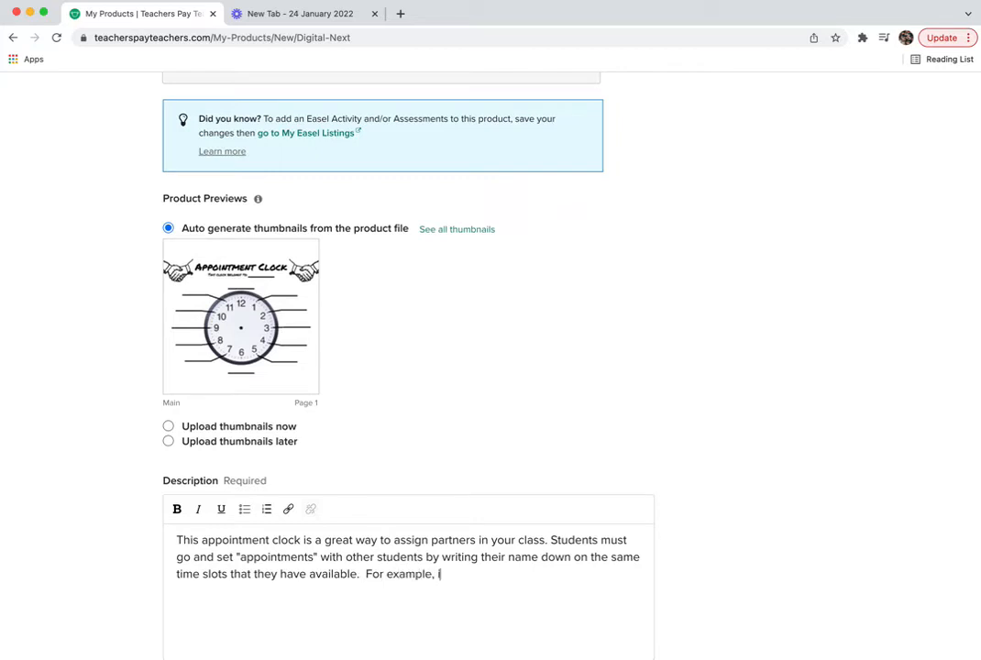
text(if I need an appointment at)
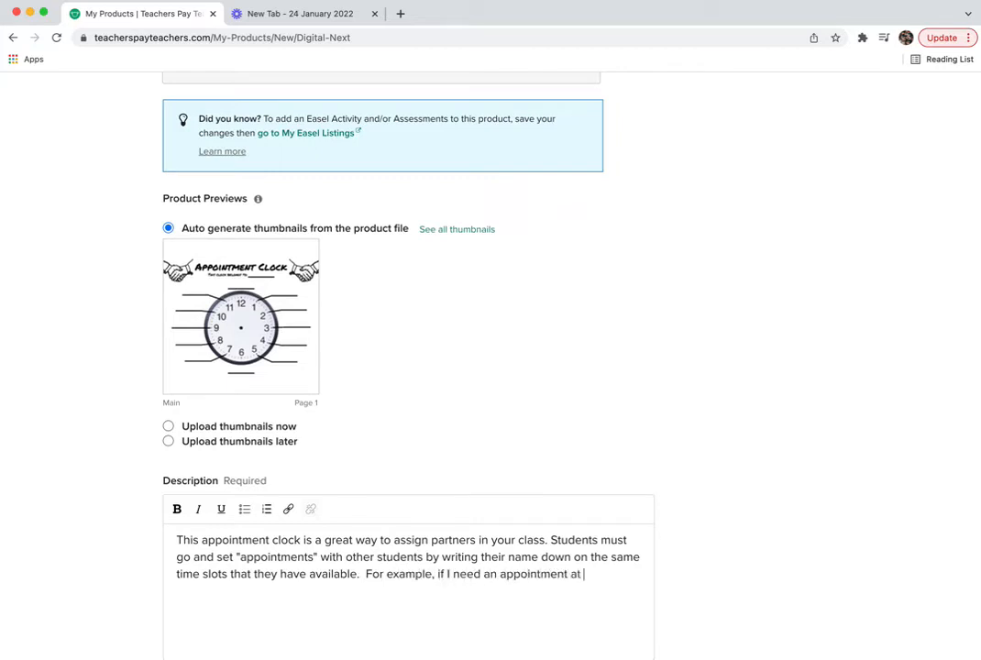
text( 2 PM, I might ask )
text(a )
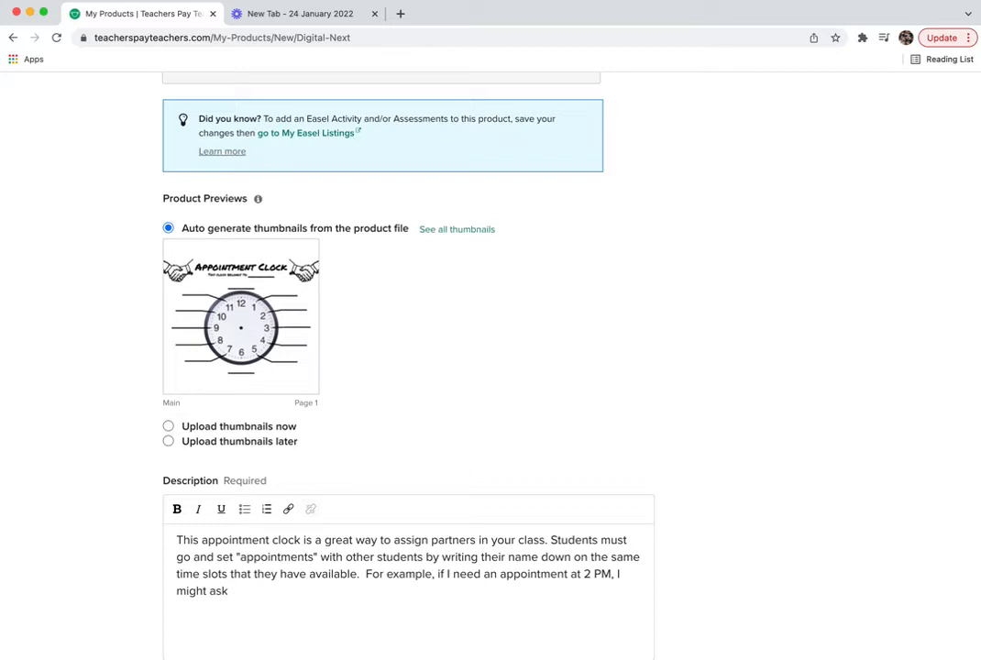
text(uzy, "Are you ab)
text(ailable at 2 PM?)
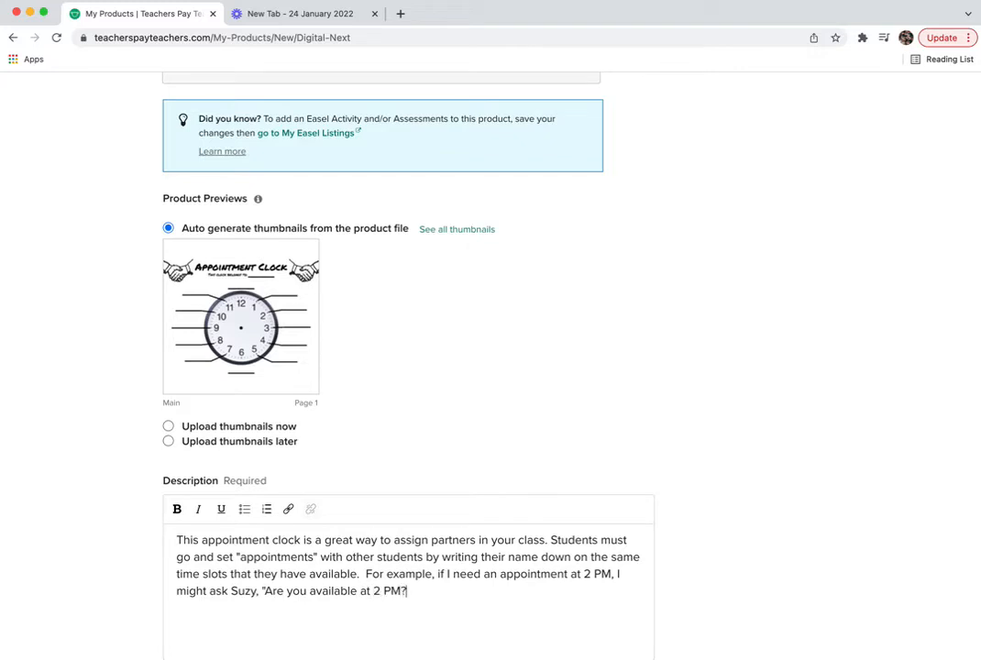
text(" If she says, "yes," then)
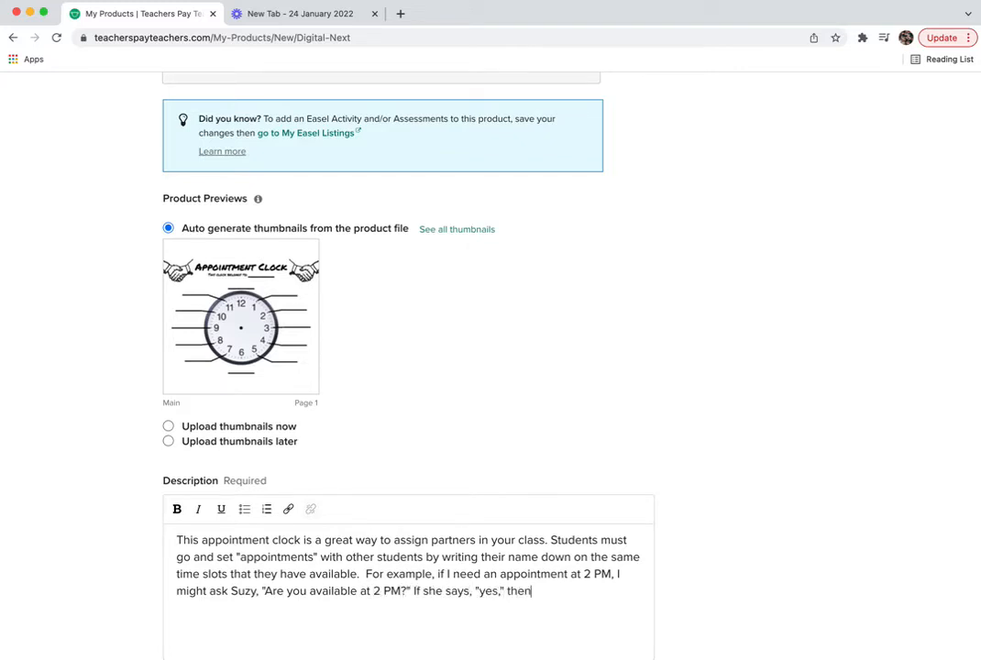
text( I would write my name)
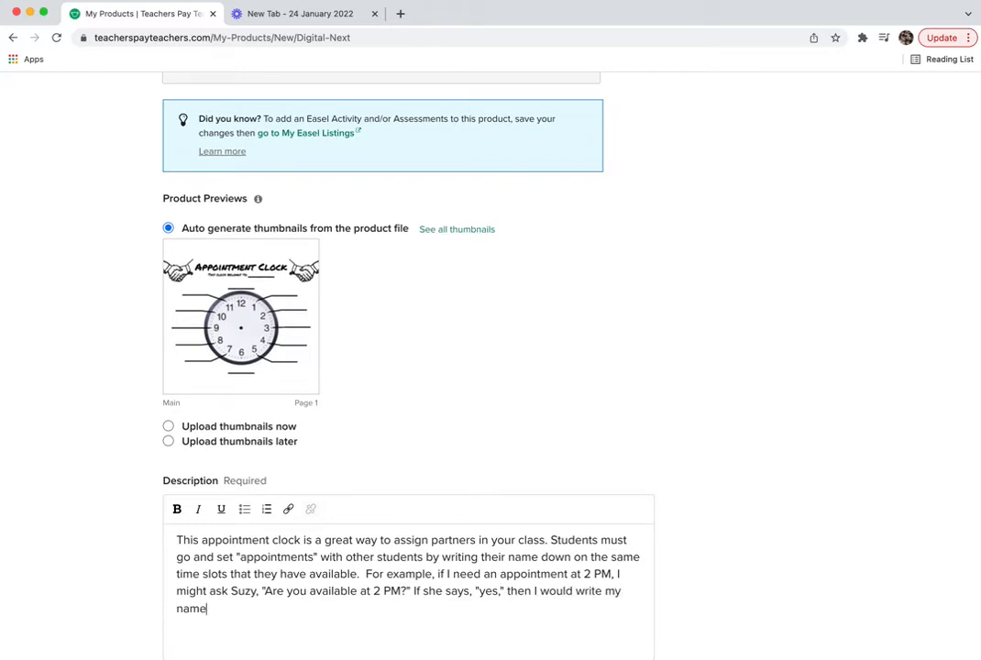
text( down on her 2 PM )
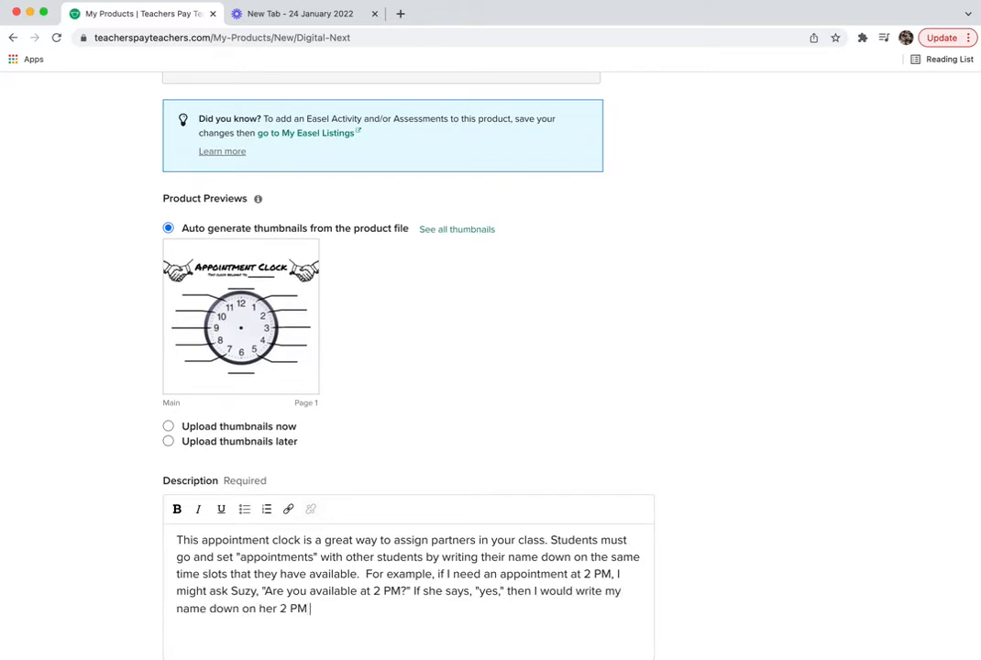
text(slot and she would)
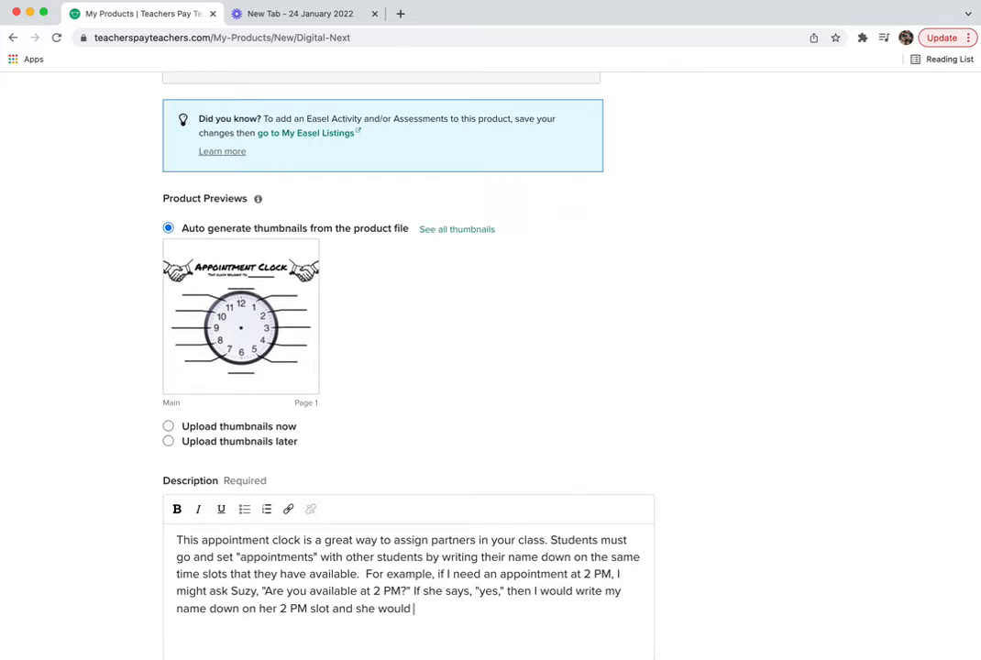
text( write her name down)
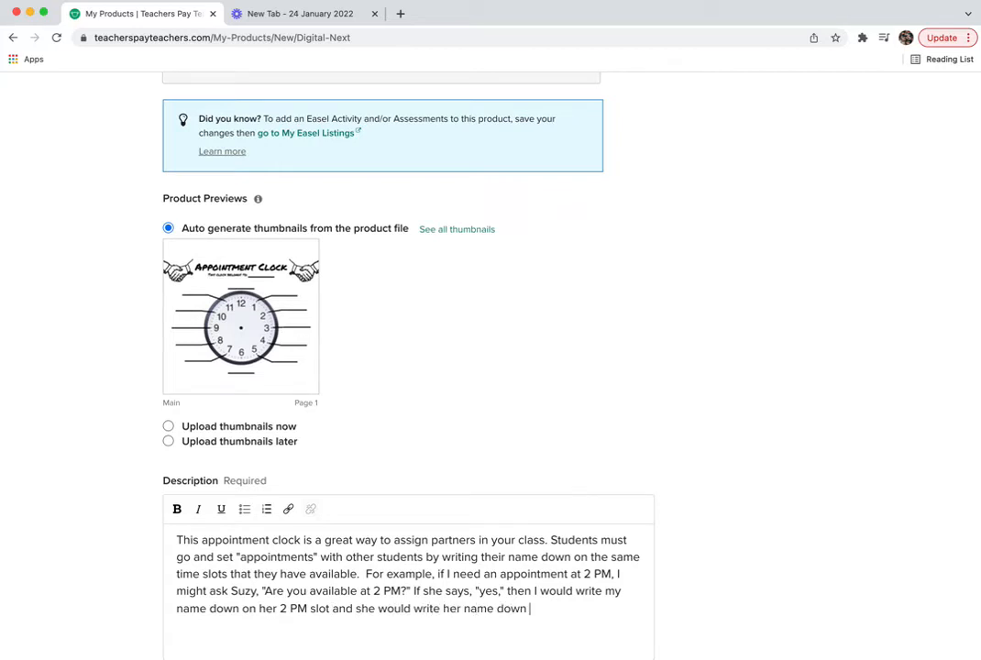
text( on my 2 PM slo)
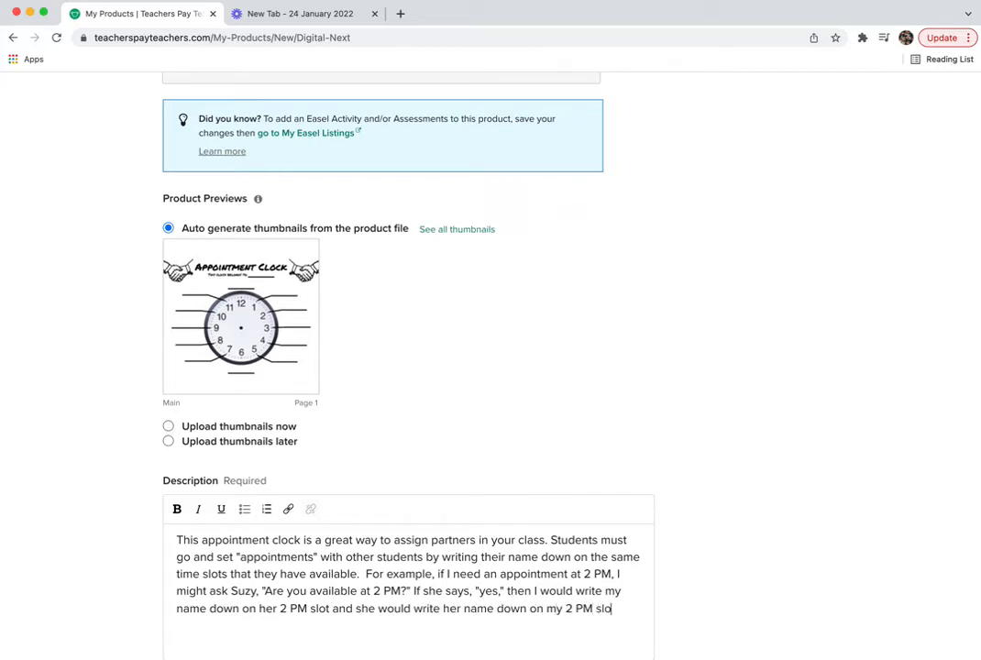
text(t.One)
key(BackSpace)
text(ce students fill up)
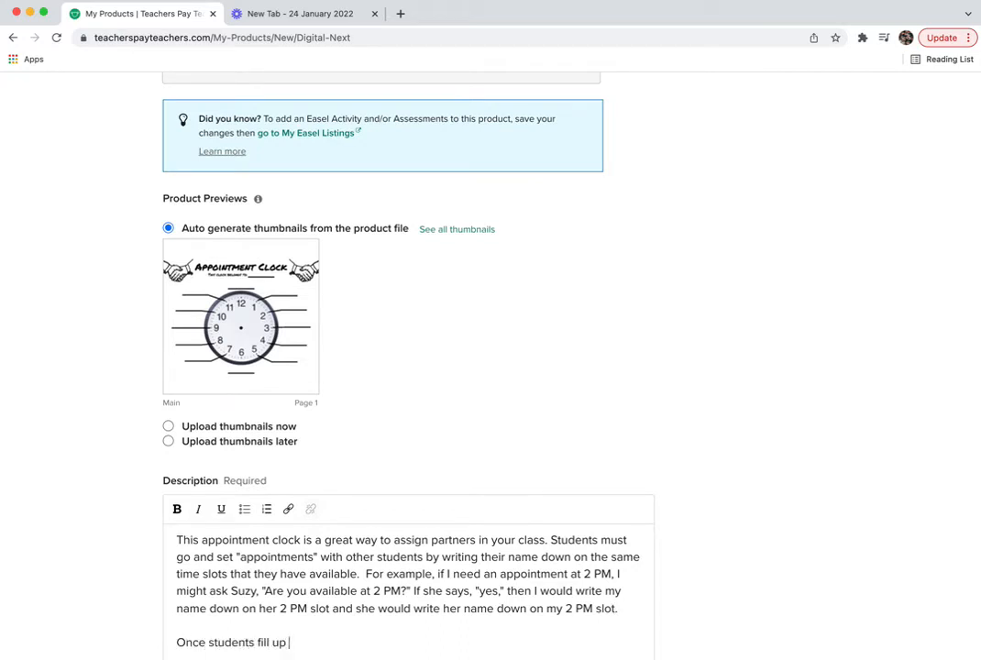
text( their appointment clocks, then they can save this paper a)
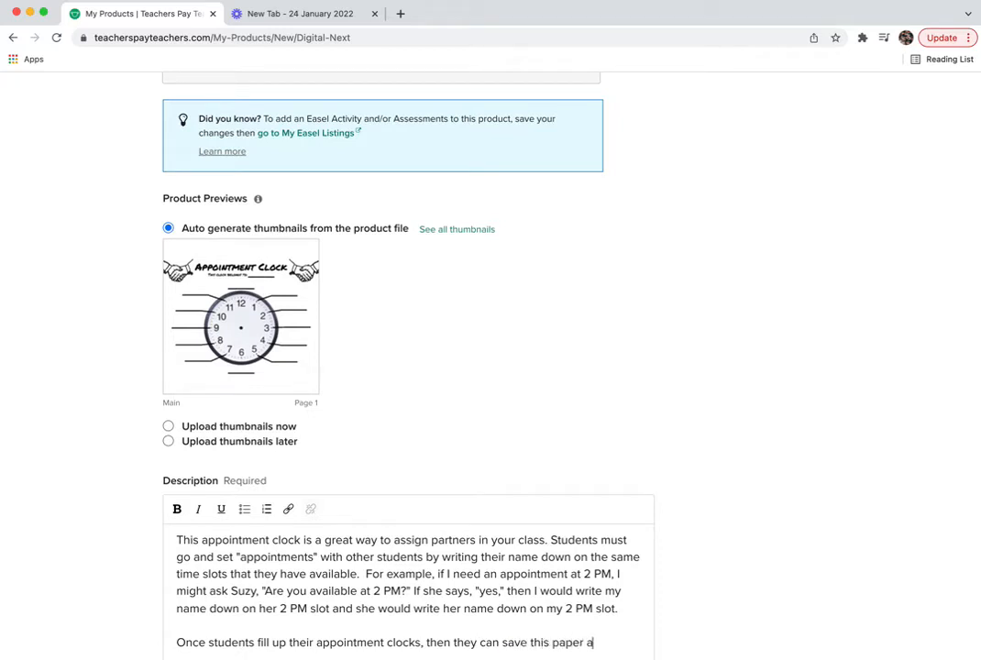
text(s a way to have)
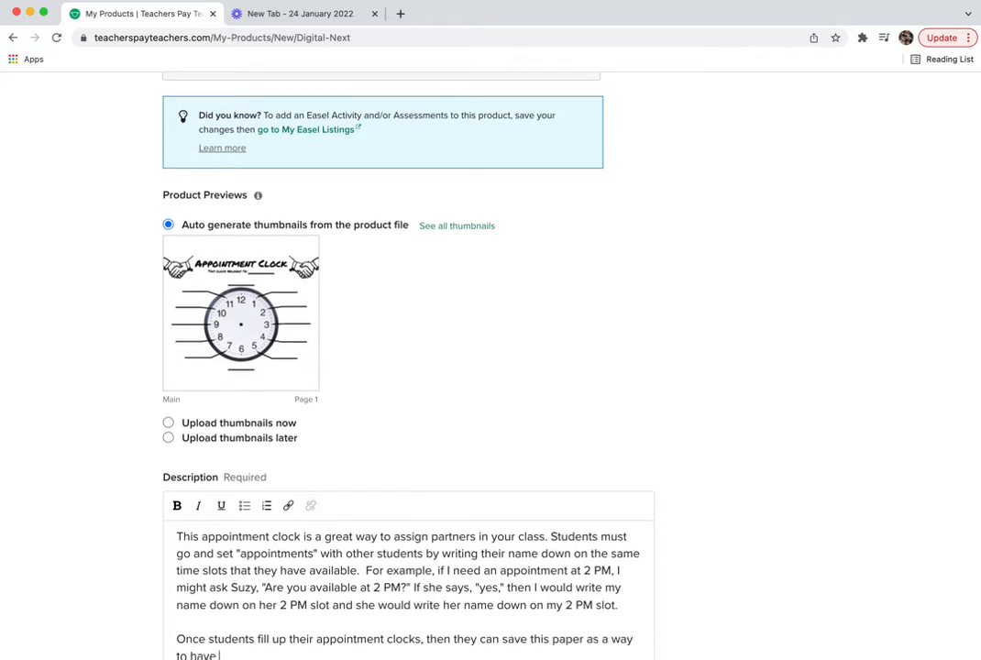
- Finish the description with year-long partner assignments and using it as a class 'mixer'
scroll(527, 457, down, 2)
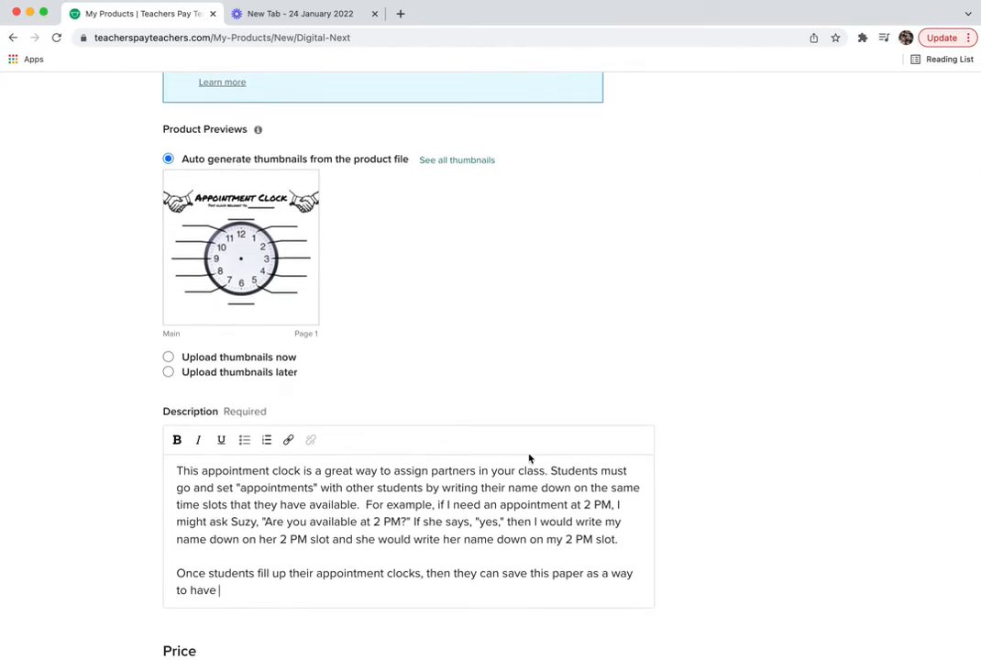
text(g)
text(partners)
text( assign)
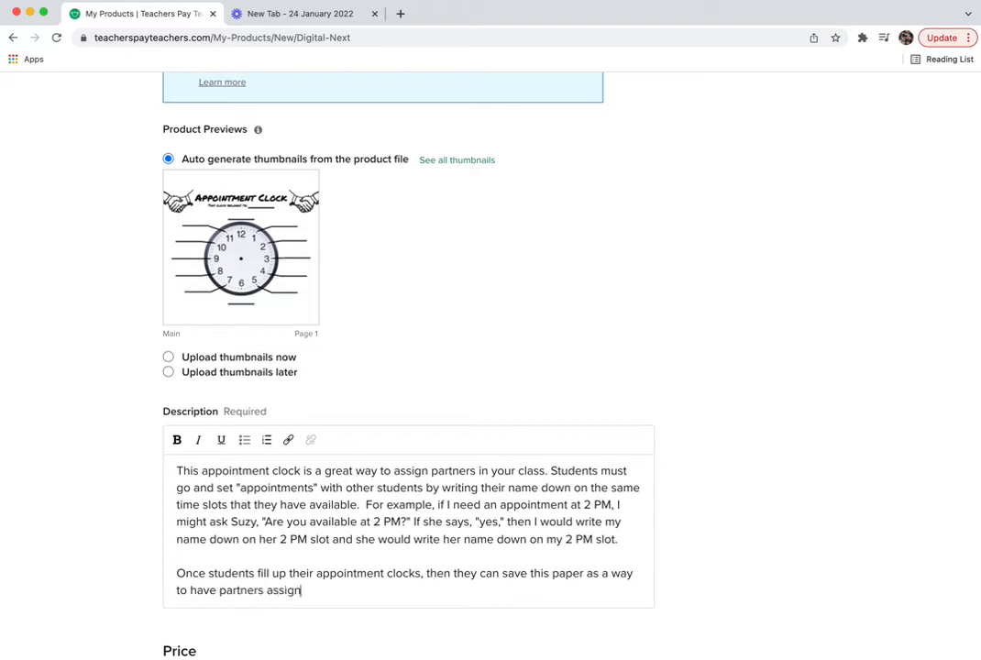
text(ed throughout the year. It's al)
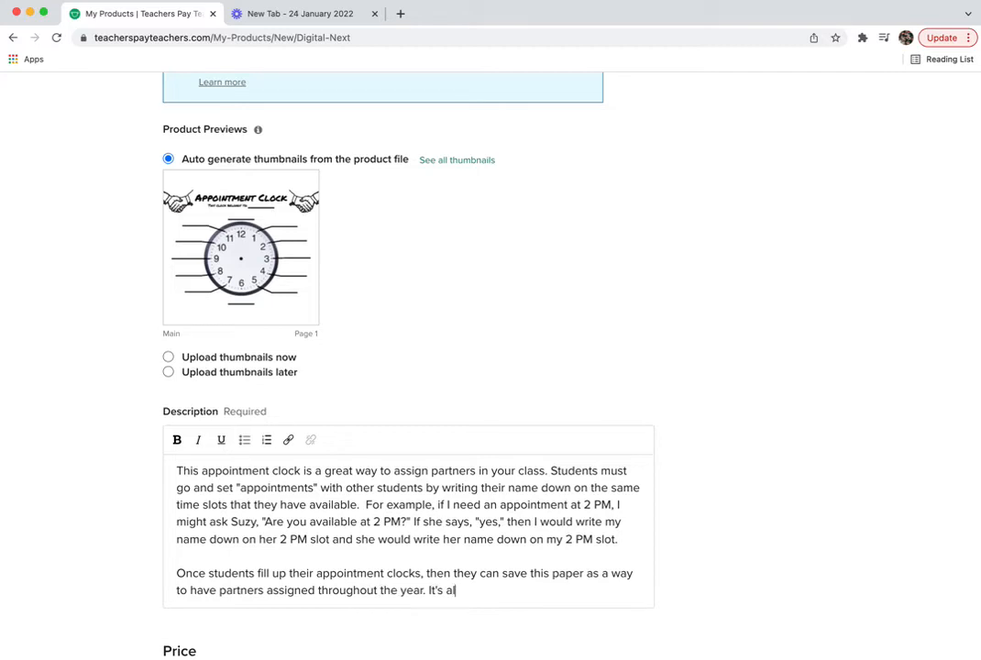
text(so a great way to do a )
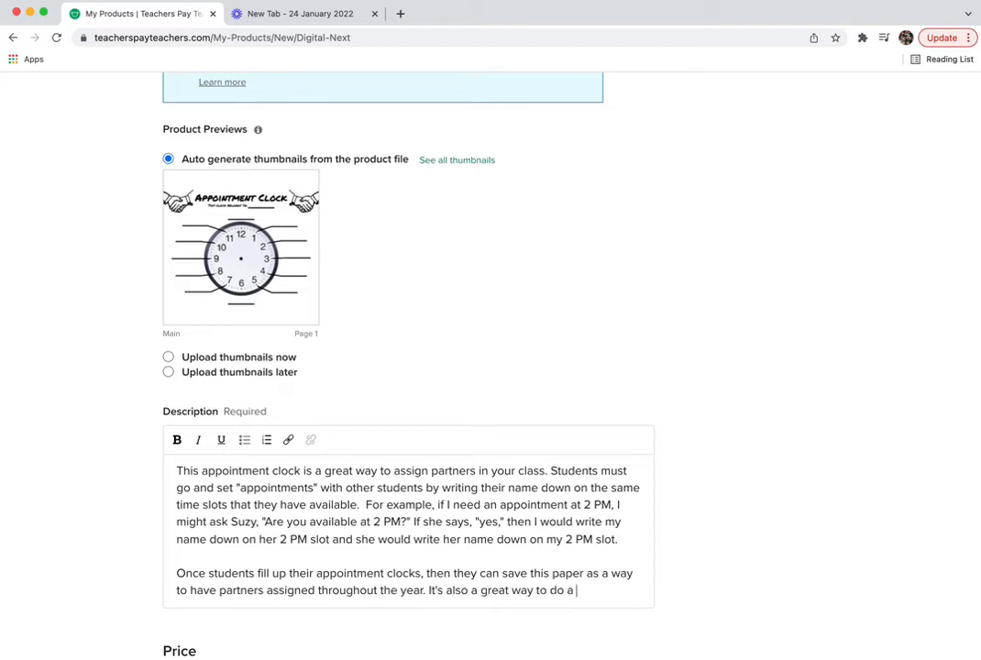
text("mixer" so that sutdent)
key(BackSpace)
key(BackSpace)
key(BackSpace)
key(BackSpace)
key(BackSpace)
key(BackSpace)
text(tudents to)
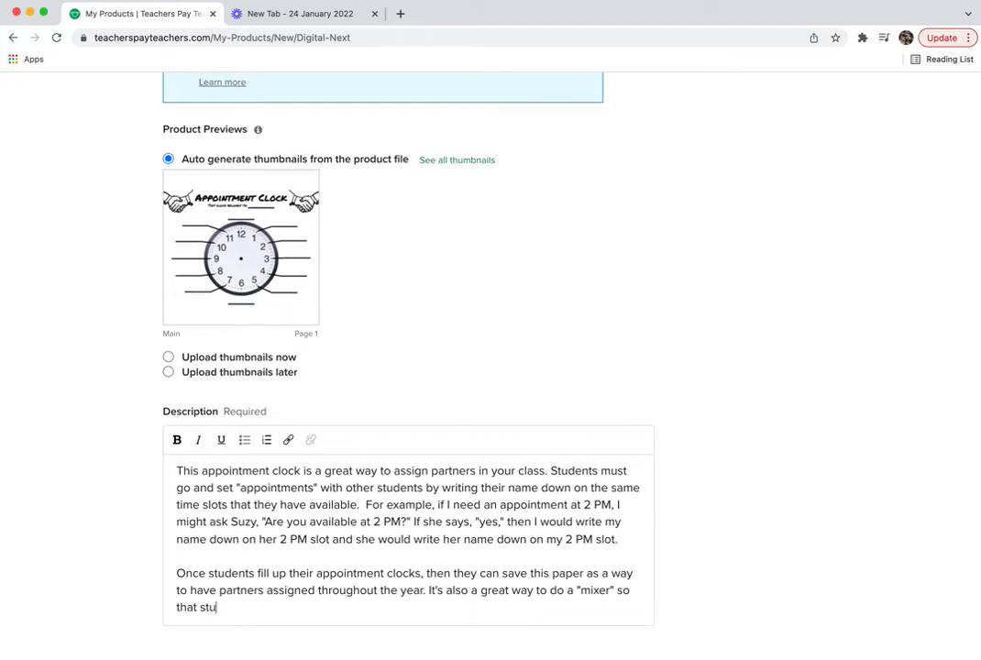
key(BackSpace)
key(BackSpace)
text(get to know one another and work)
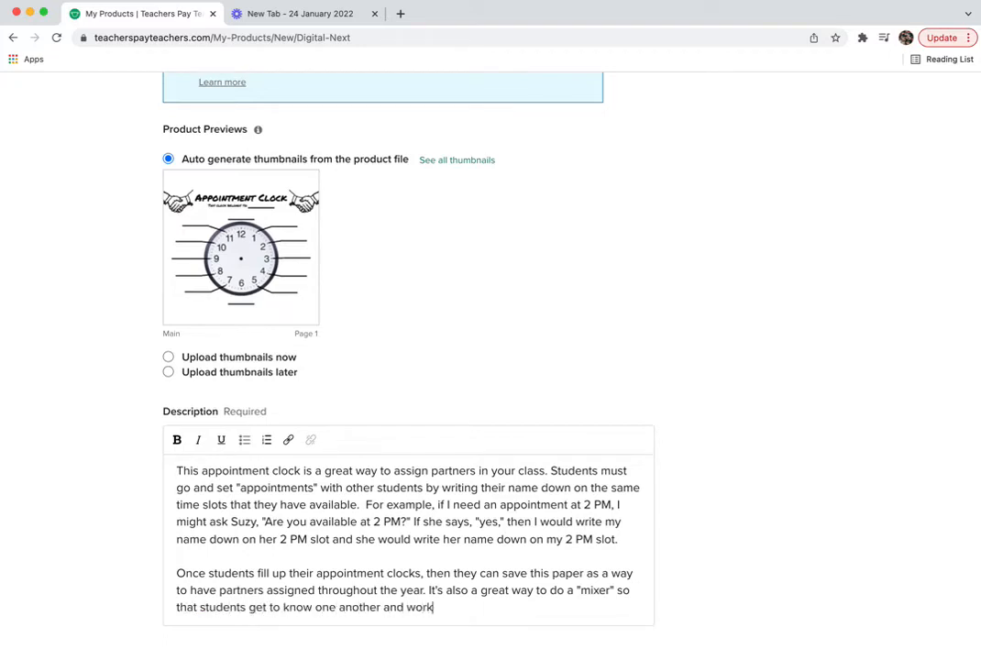
text( with many different people in the c)
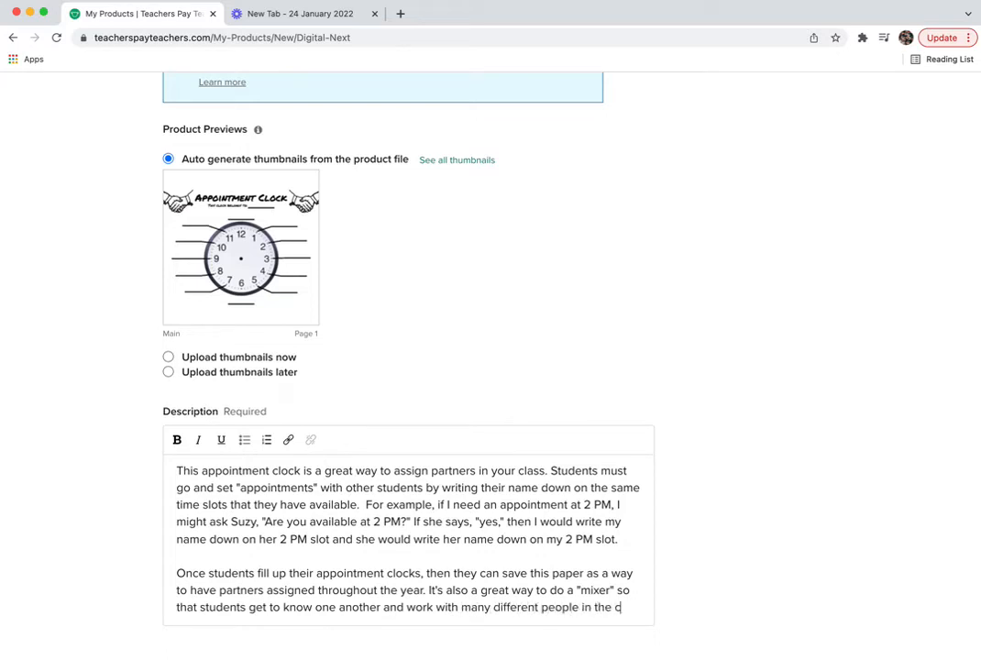
text(lass.)
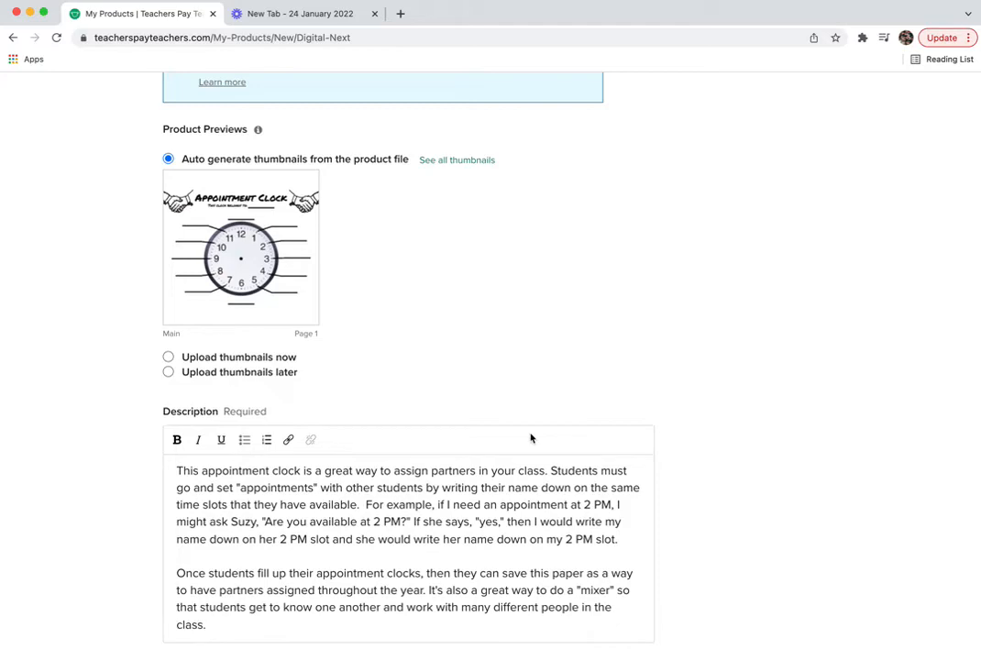
- Start a new paragraph at 'For example' in the description
click(359, 504)
key(BackSpace)
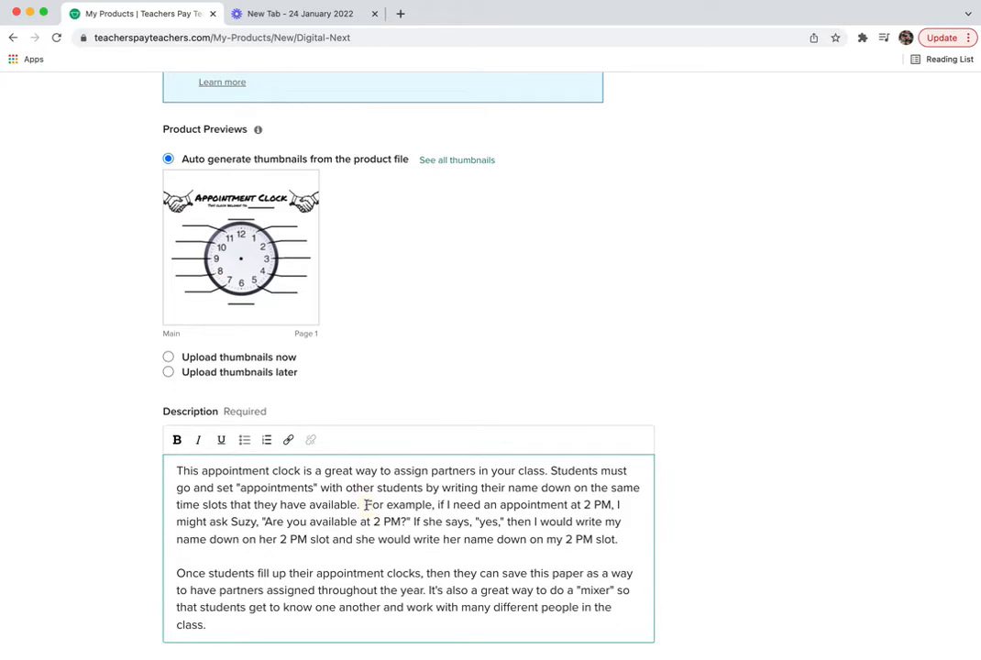
key(Return)
- Mark the Grade Level as Not Grade Specific, leaving PreK unticked
scroll(742, 501, down, 3)
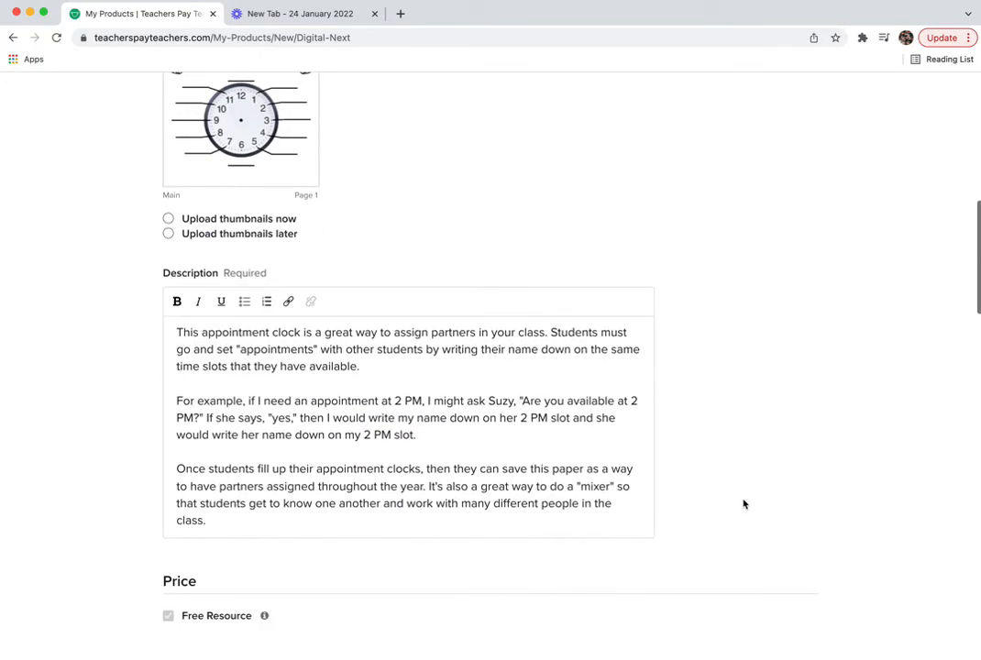
scroll(743, 503, down, 1)
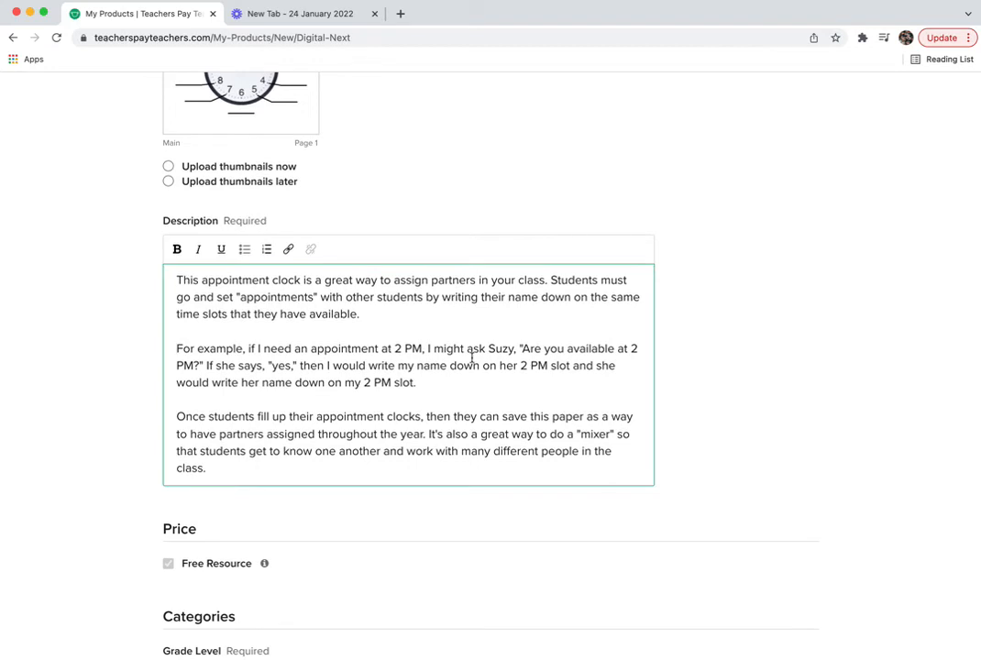
scroll(472, 358, down, 4)
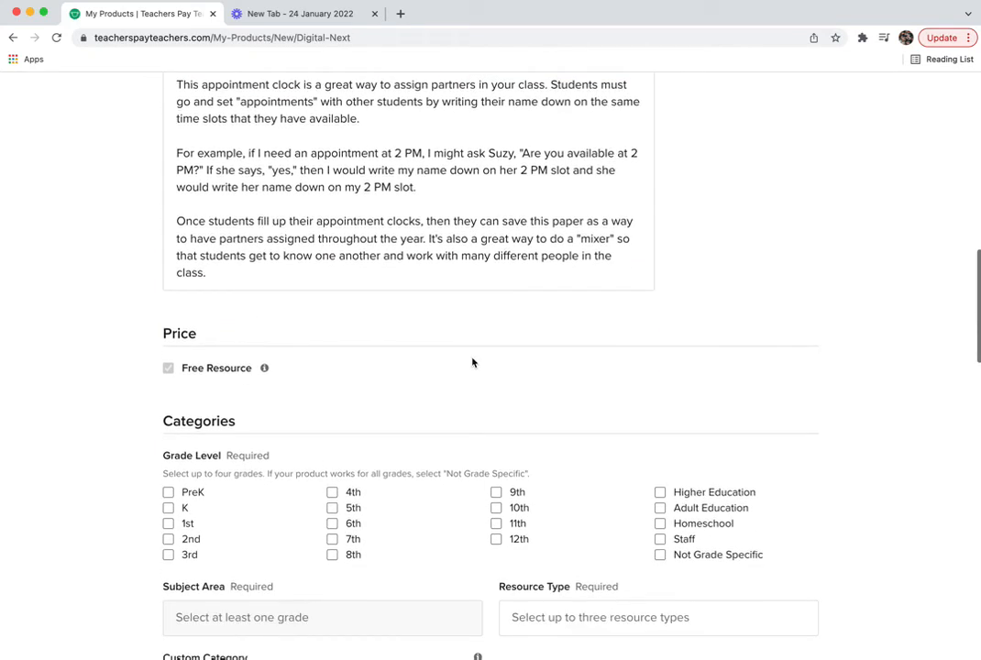
click(168, 494)
click(167, 493)
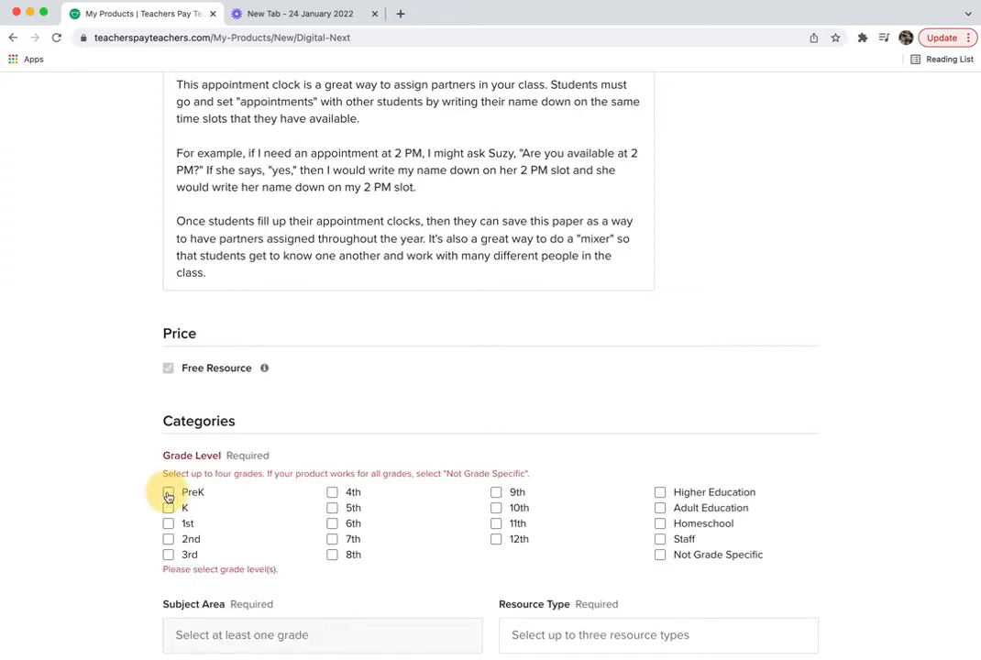
click(660, 554)
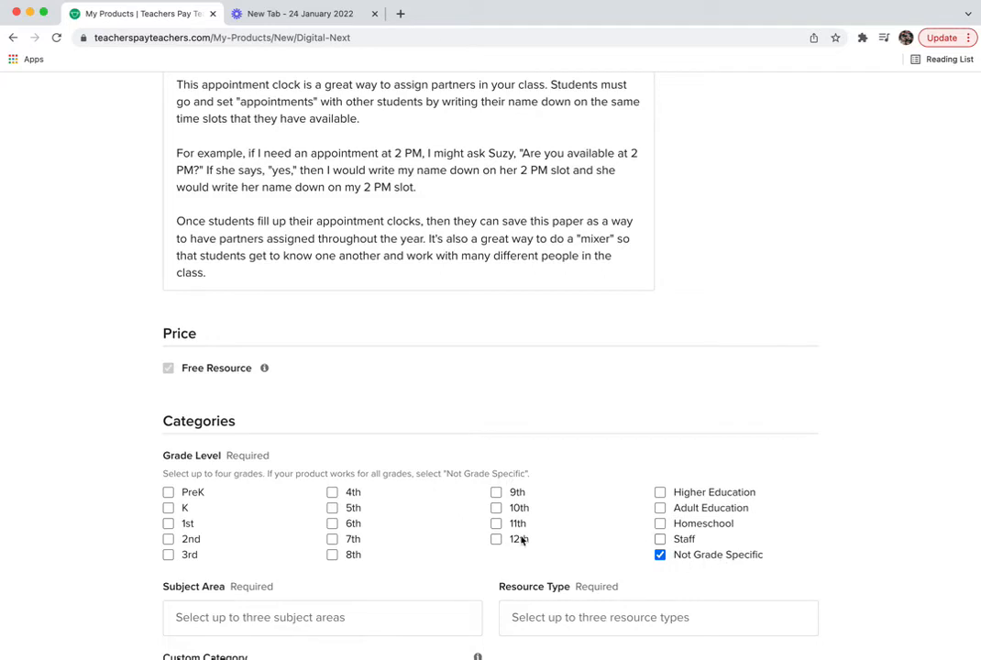
scroll(531, 536, down, 2)
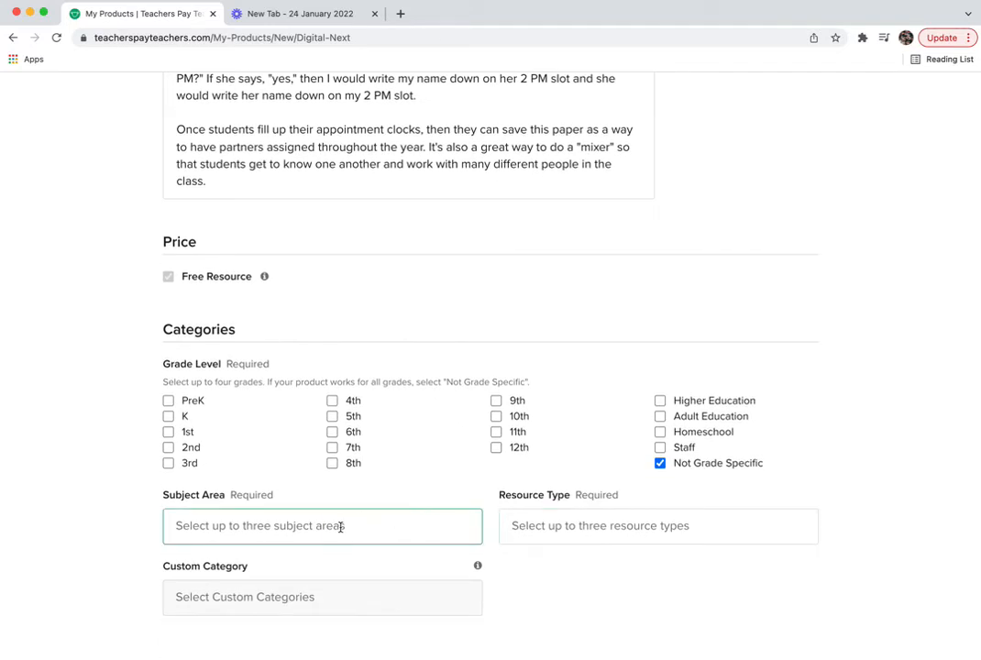
- Add Math and English to the listing's Subject Area field
click(335, 526)
scroll(308, 531, down, 2)
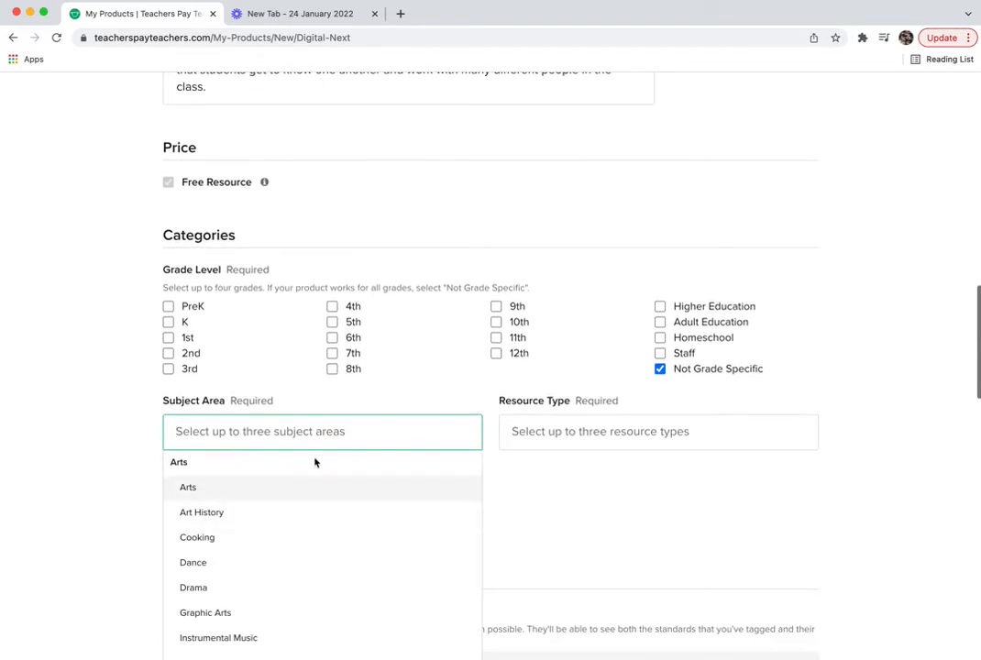
text(math)
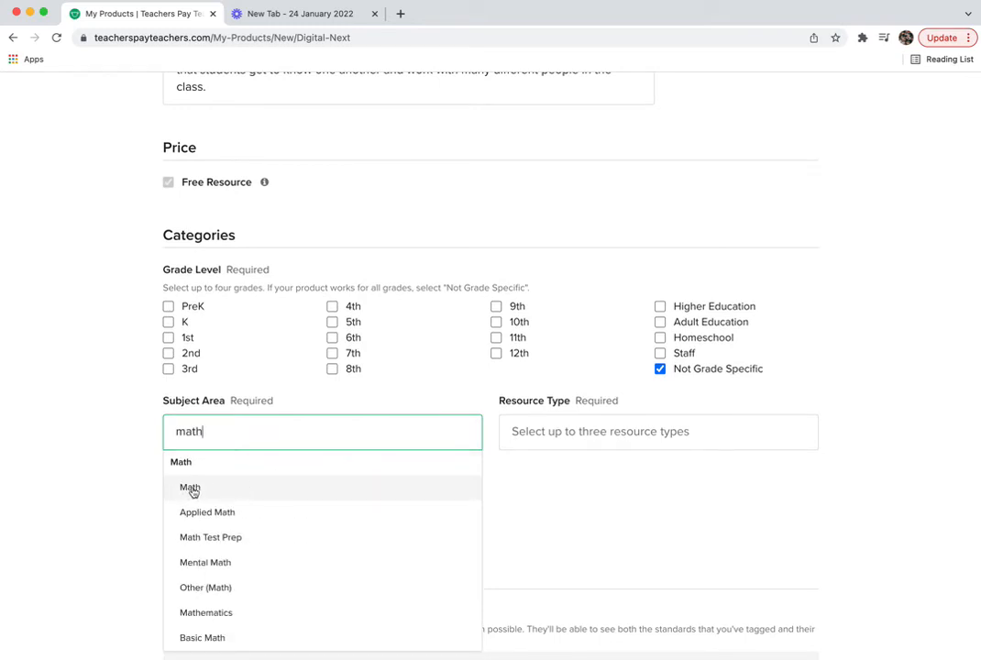
click(190, 488)
text(english)
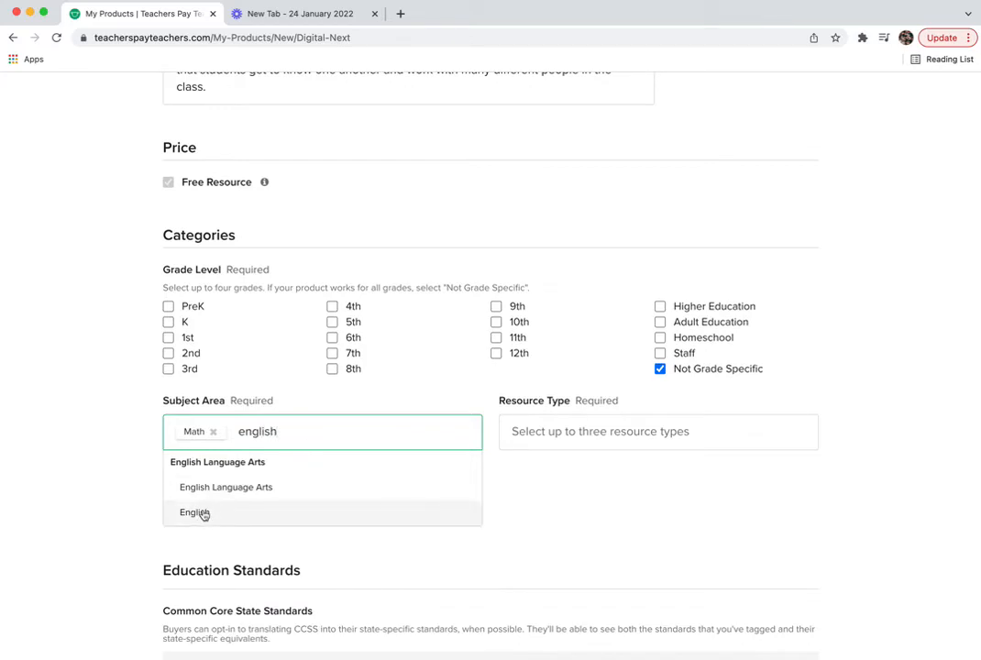
click(203, 515)
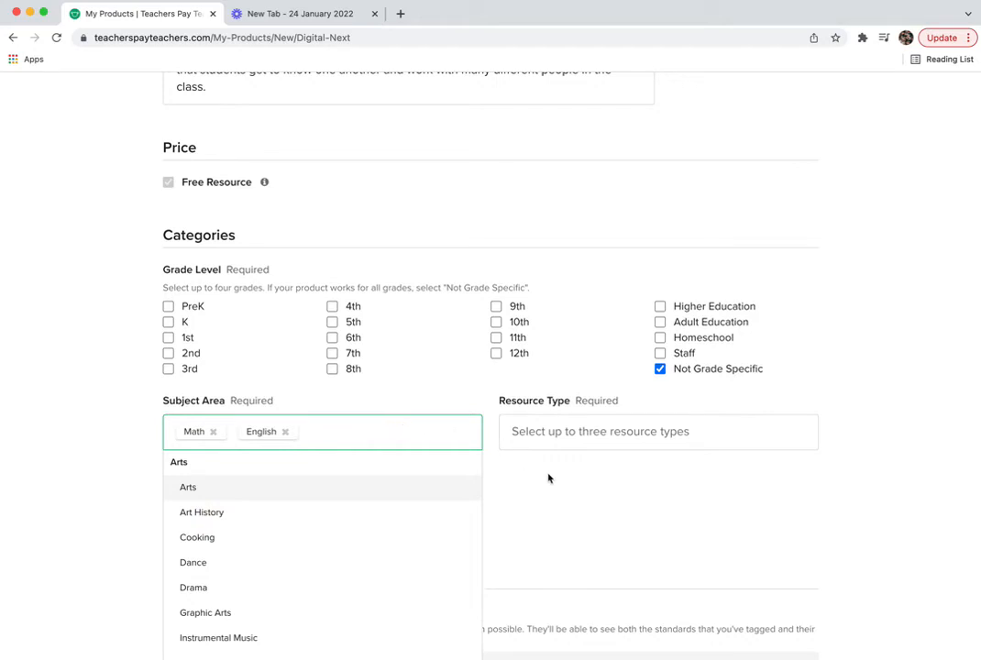
scroll(548, 477, down, 1)
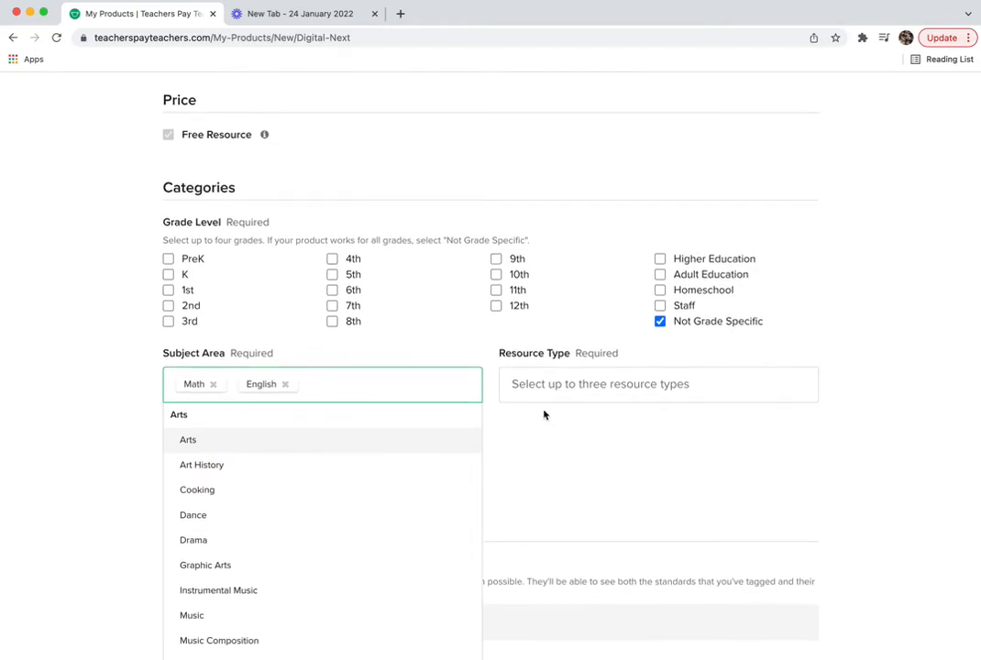
click(538, 385)
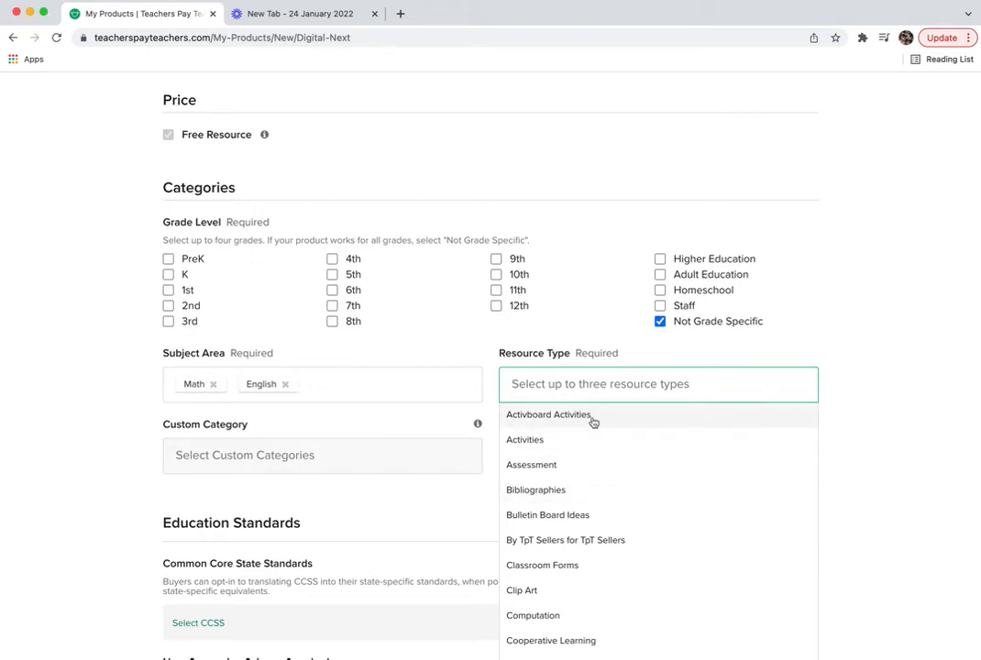
- Add Cooperative Learning and Other as resource types
scroll(594, 494, down, 2)
click(571, 560)
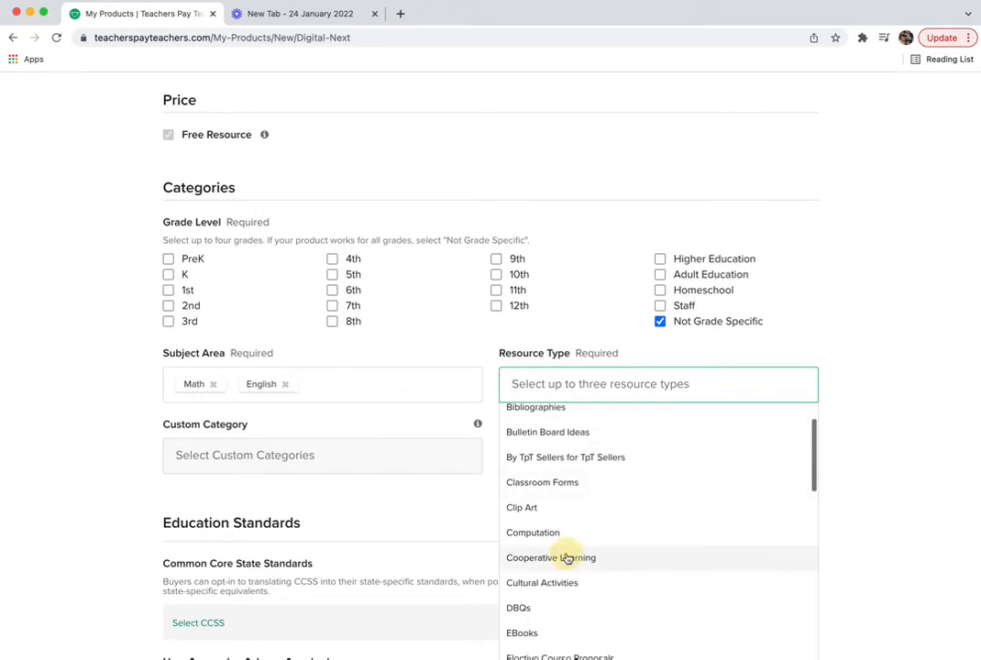
click(664, 379)
scroll(629, 491, down, 5)
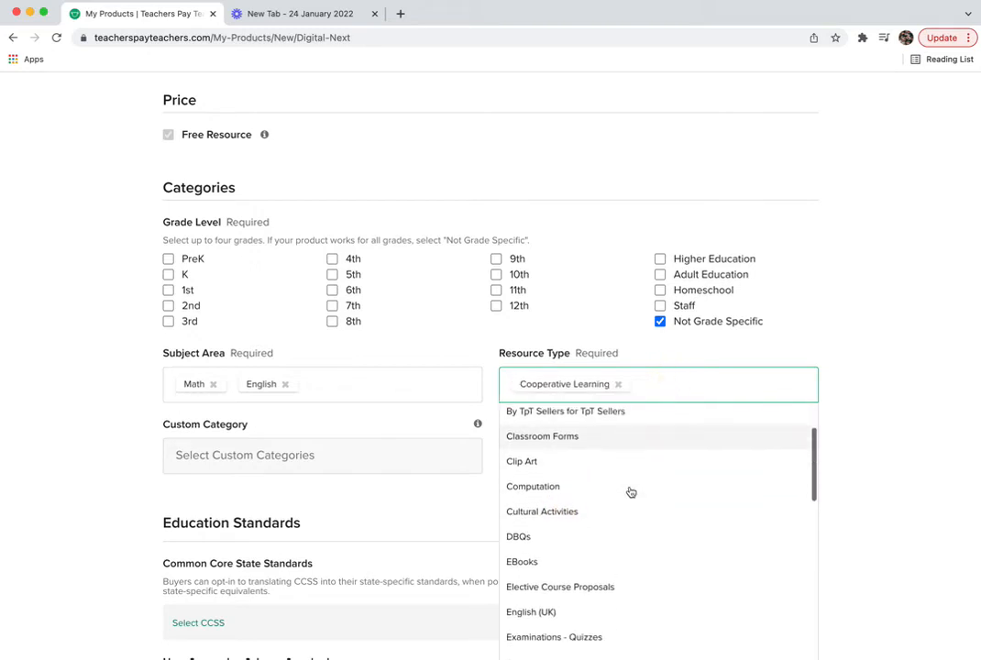
scroll(631, 492, down, 5)
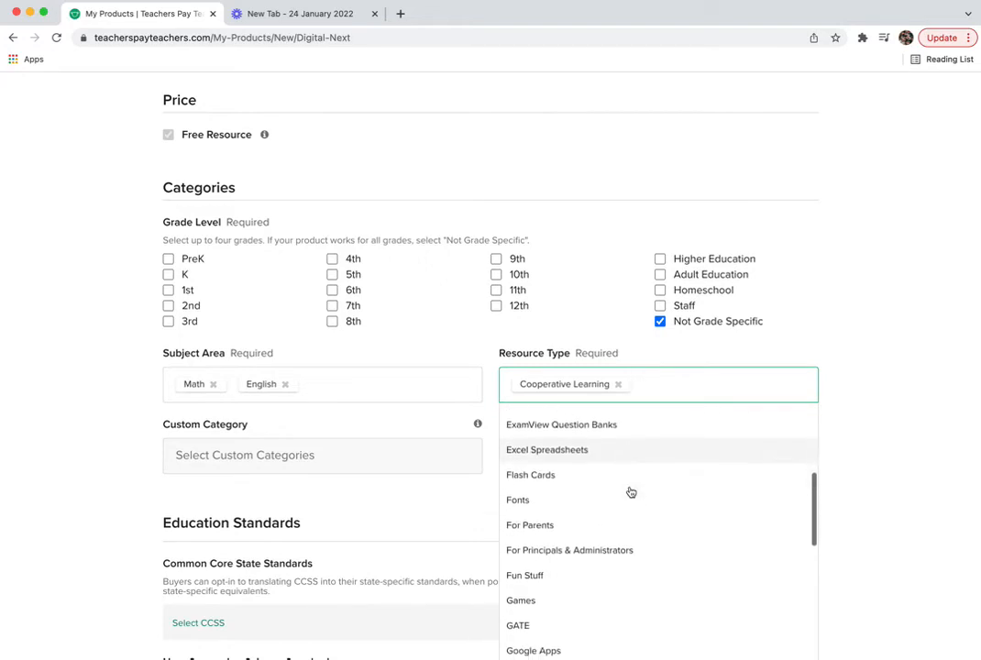
scroll(630, 492, down, 4)
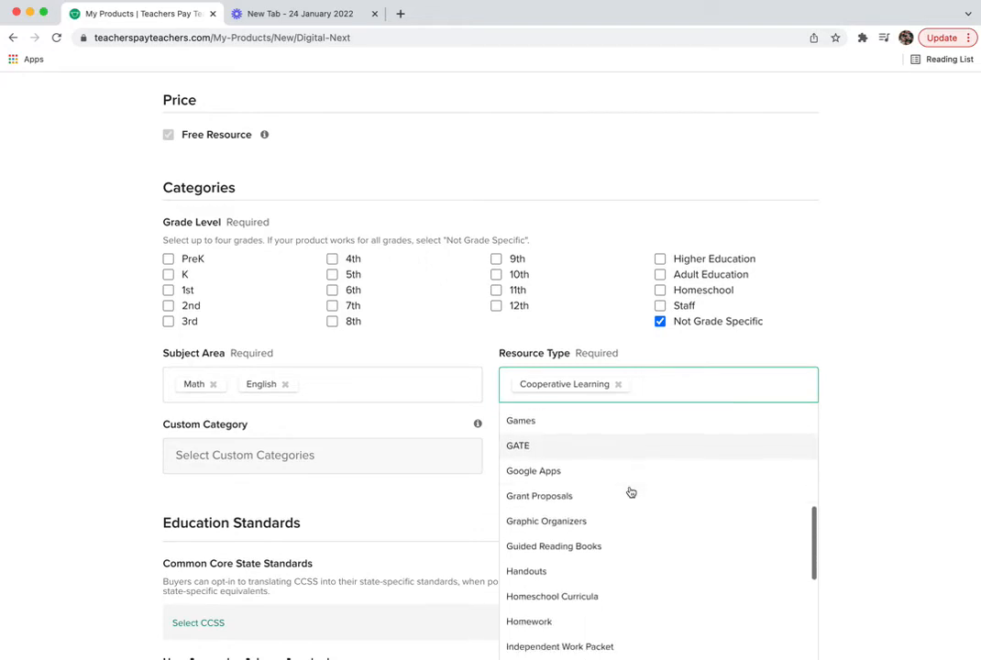
scroll(630, 492, down, 7)
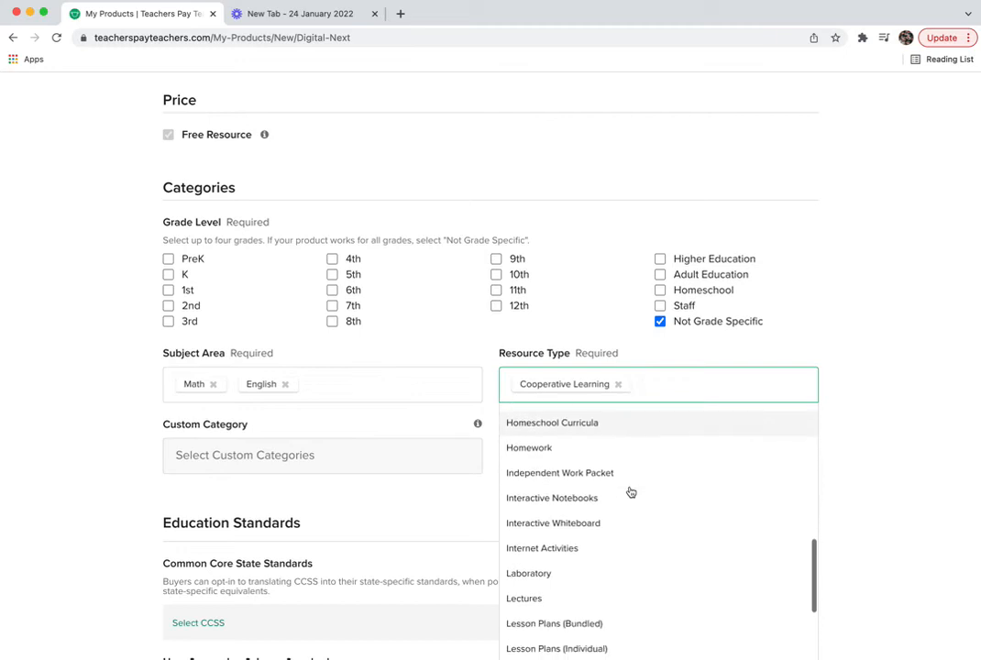
scroll(631, 492, down, 7)
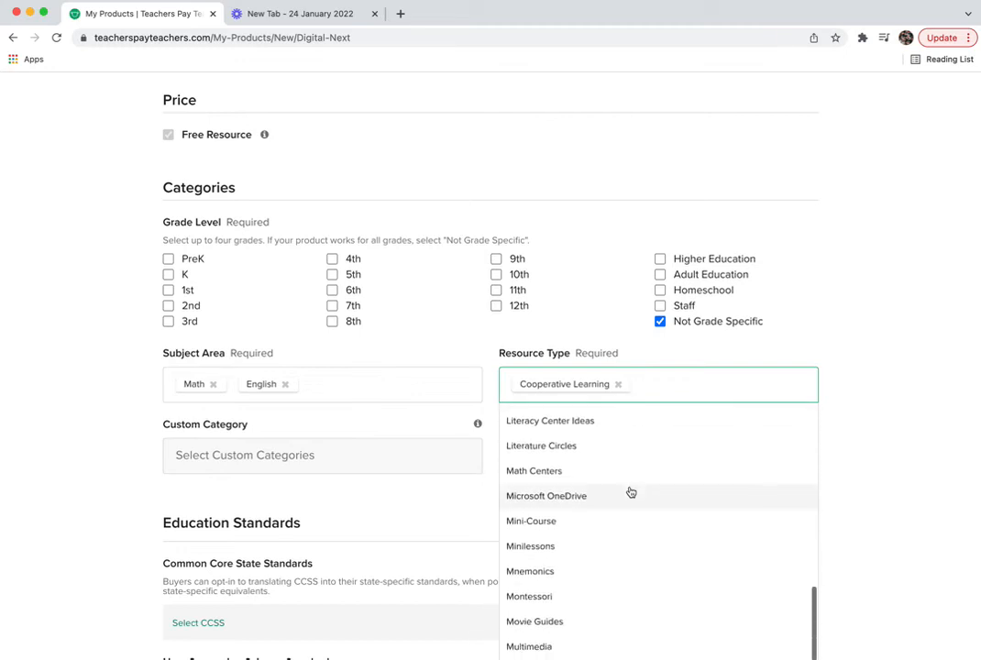
scroll(630, 492, down, 5)
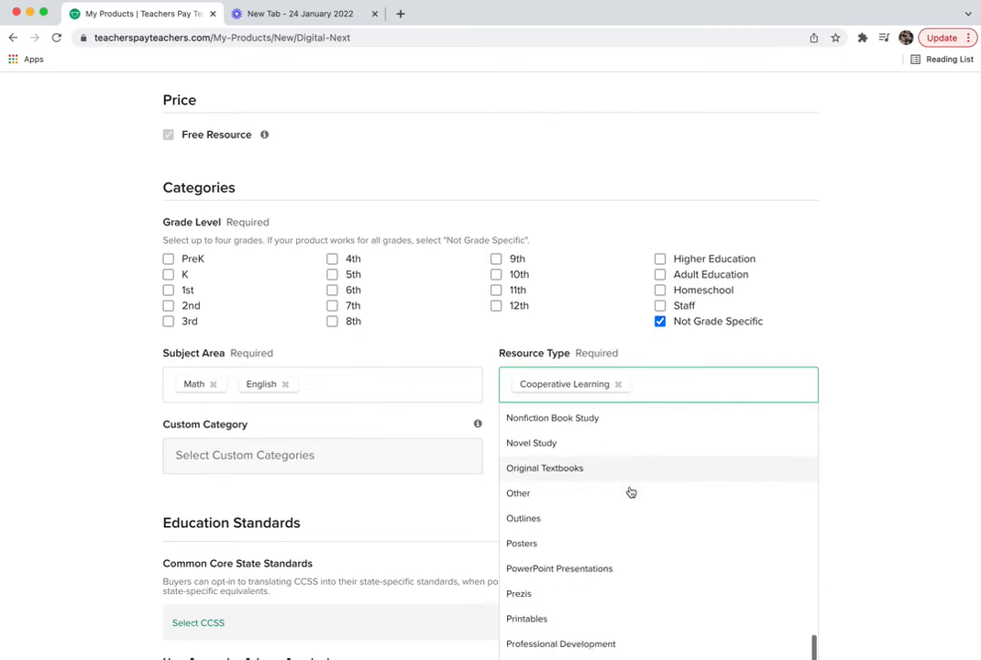
scroll(631, 492, down, 6)
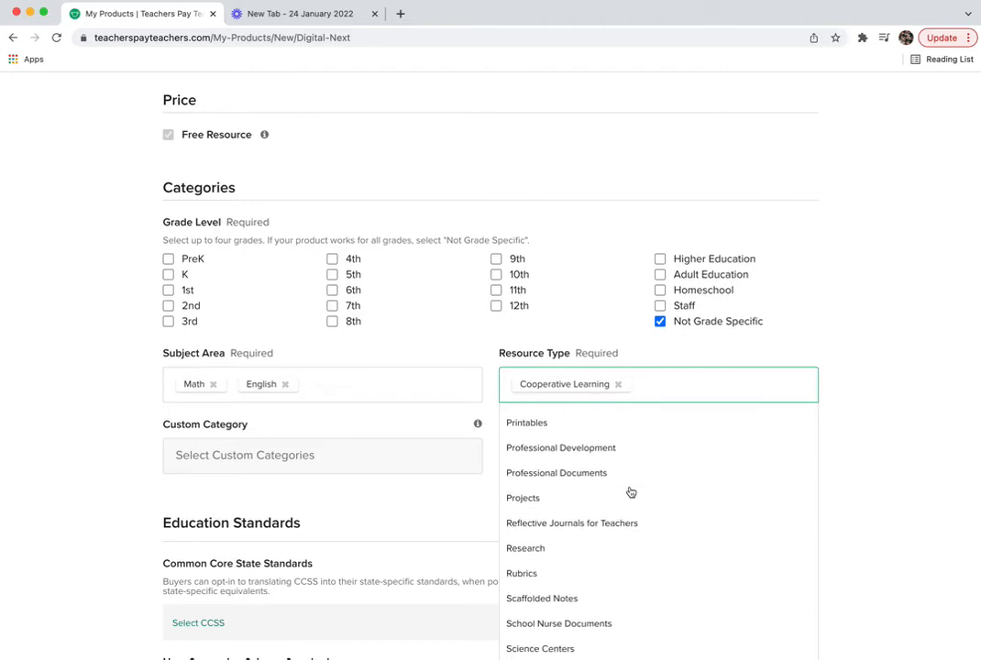
scroll(630, 492, down, 7)
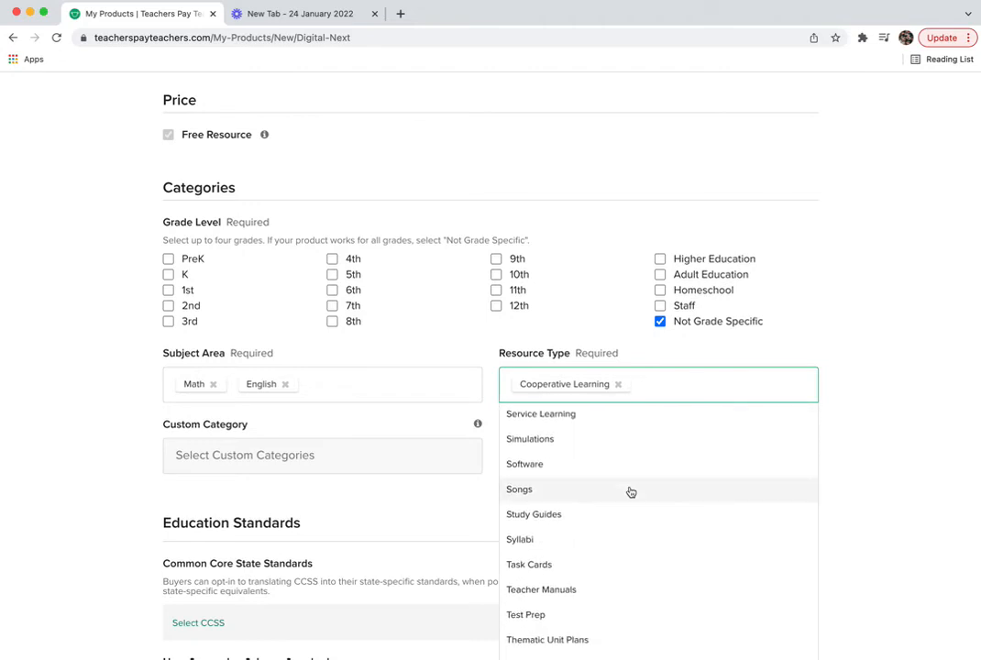
scroll(630, 492, down, 4)
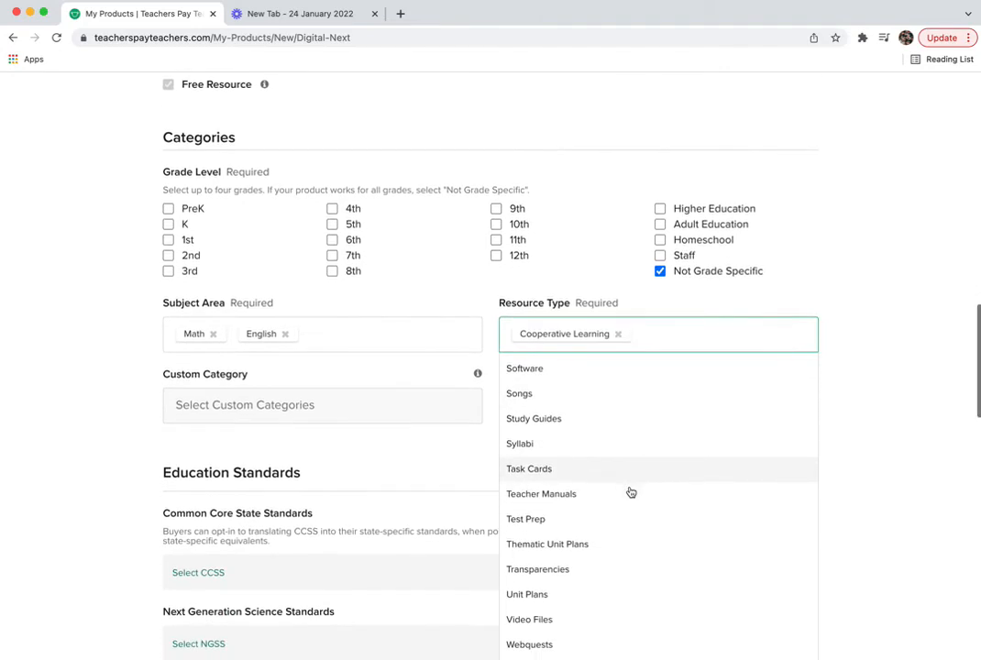
scroll(630, 492, down, 3)
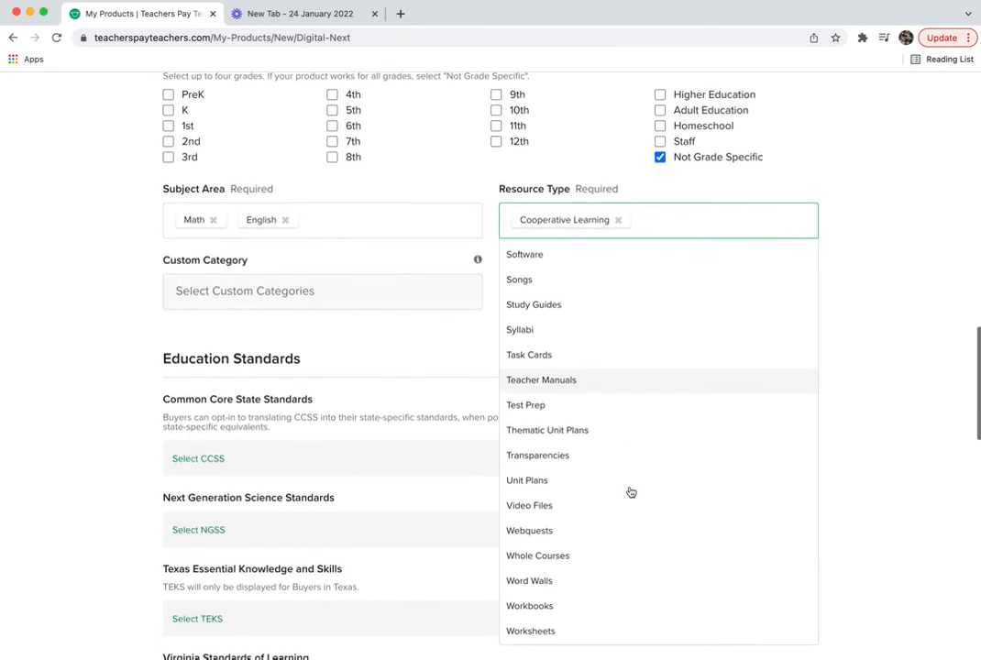
scroll(645, 427, up, 2)
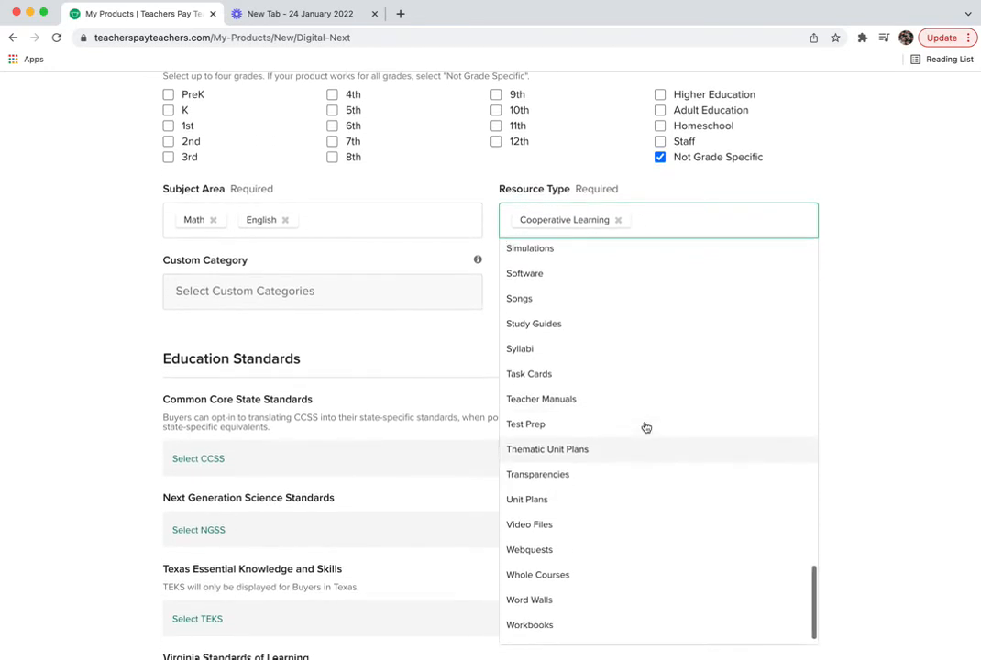
scroll(641, 373, up, 5)
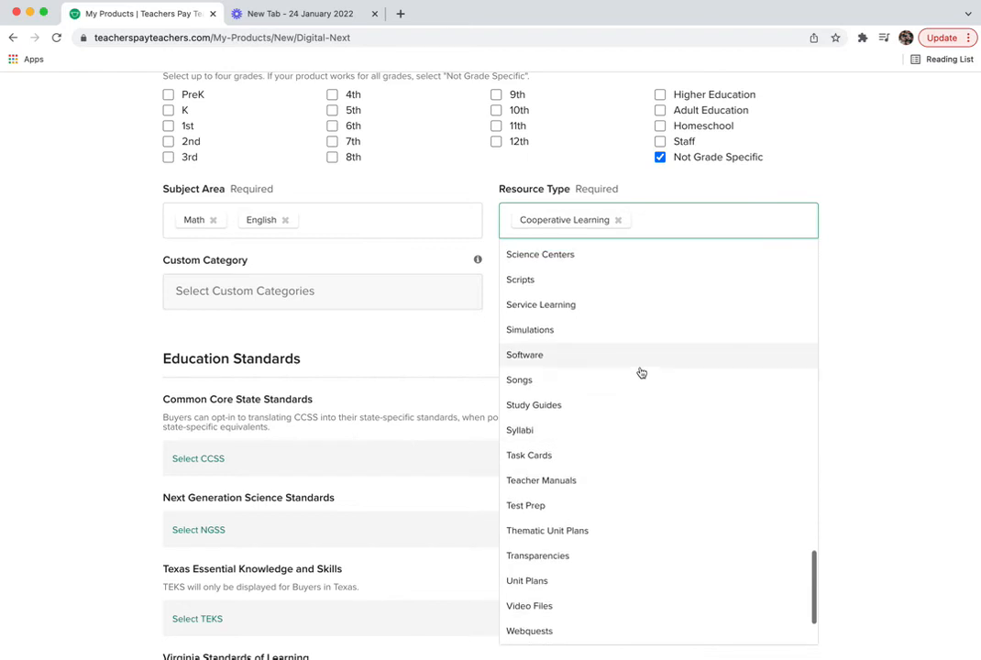
scroll(615, 375, up, 6)
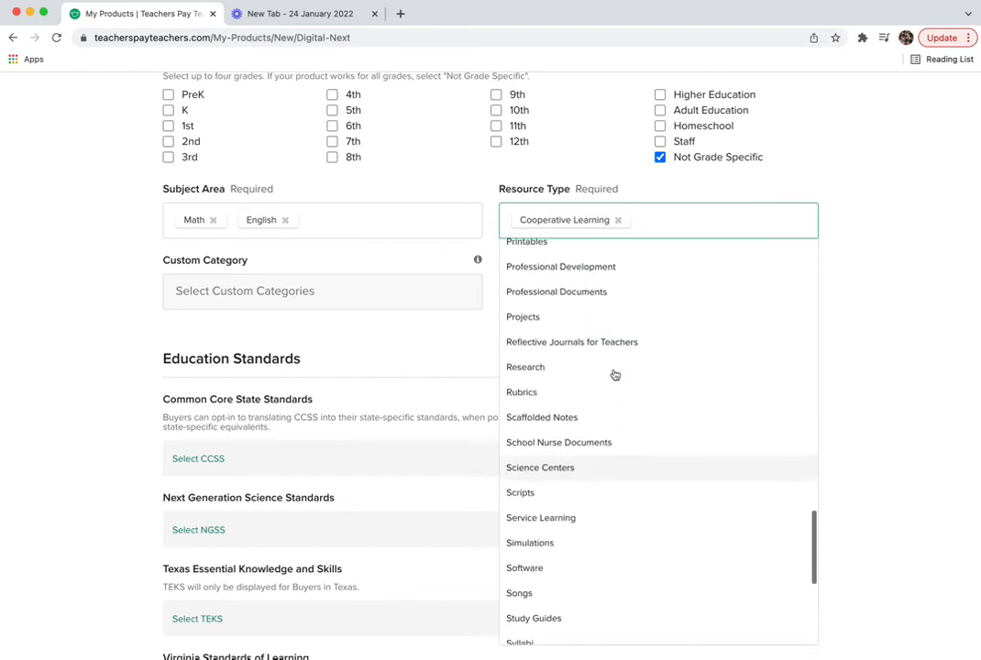
scroll(618, 377, up, 4)
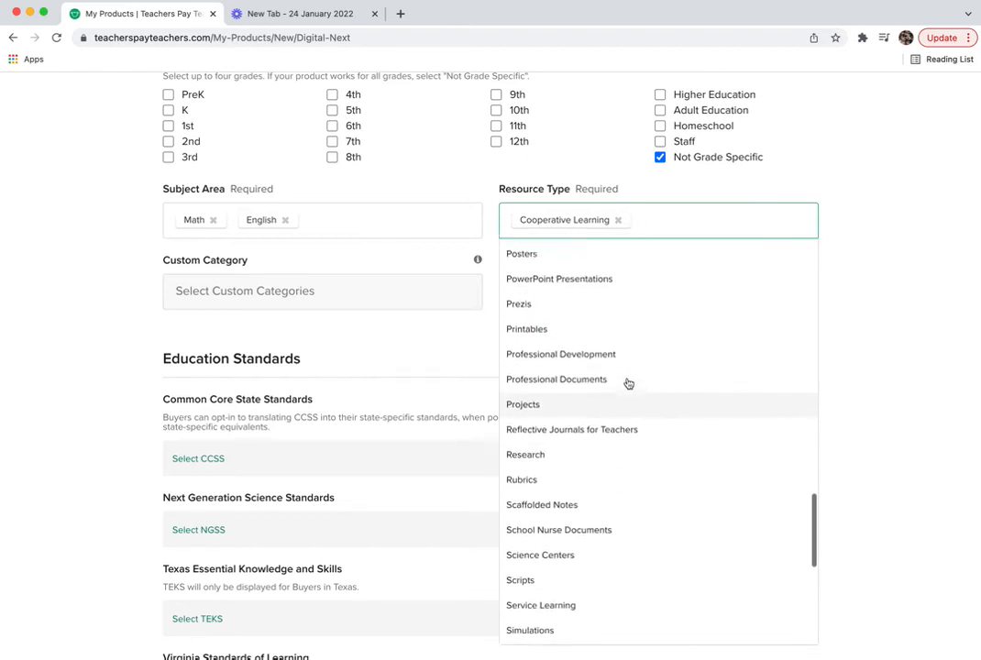
scroll(629, 383, up, 4)
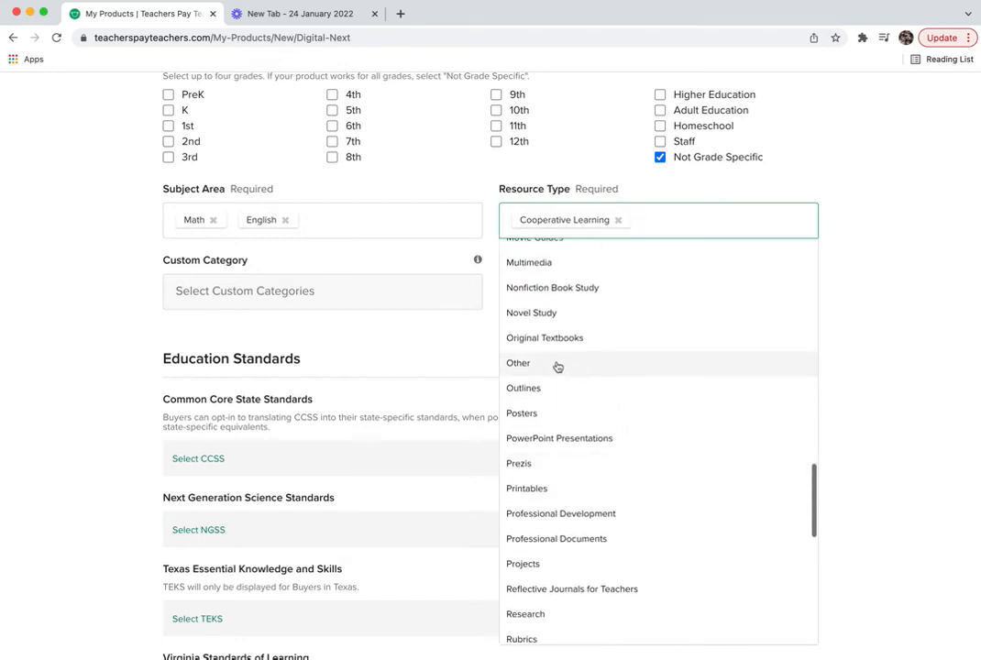
click(558, 364)
- Add Handouts as a third resource type and close the list
scroll(587, 371, up, 8)
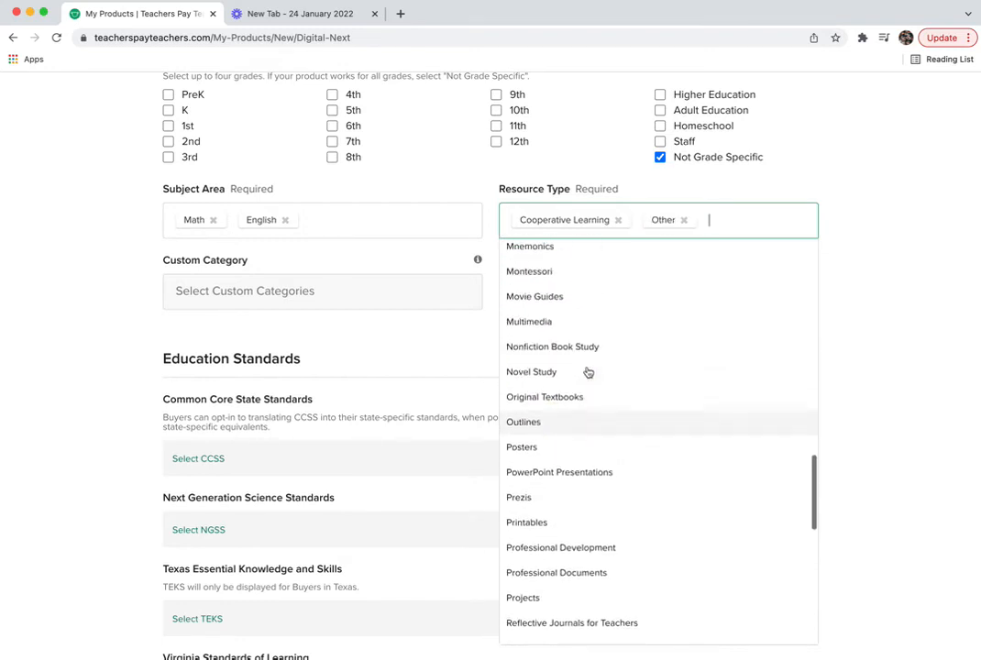
scroll(587, 371, up, 7)
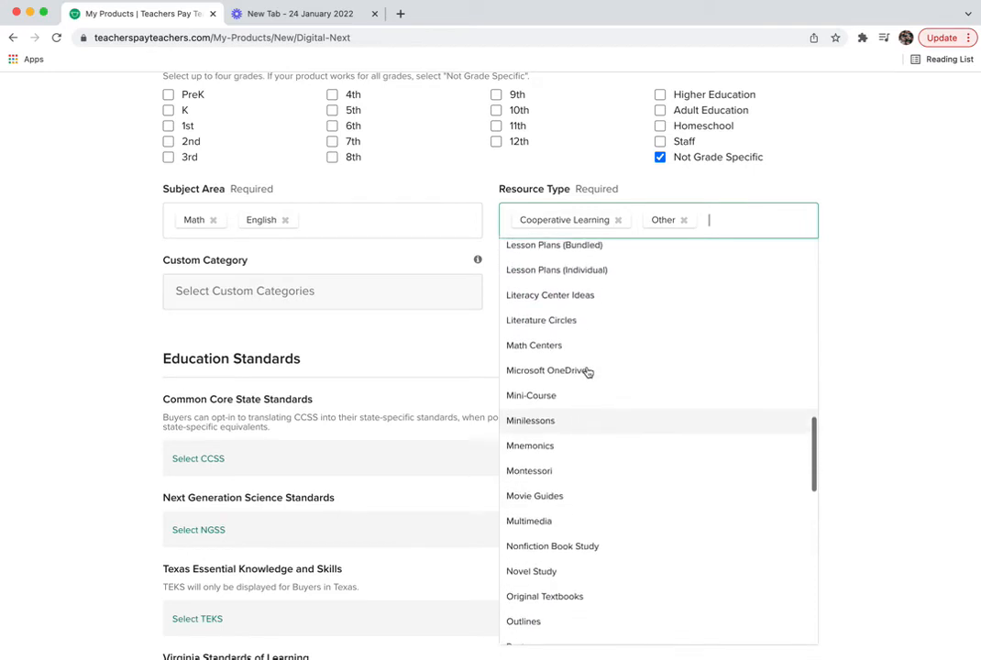
scroll(587, 371, up, 7)
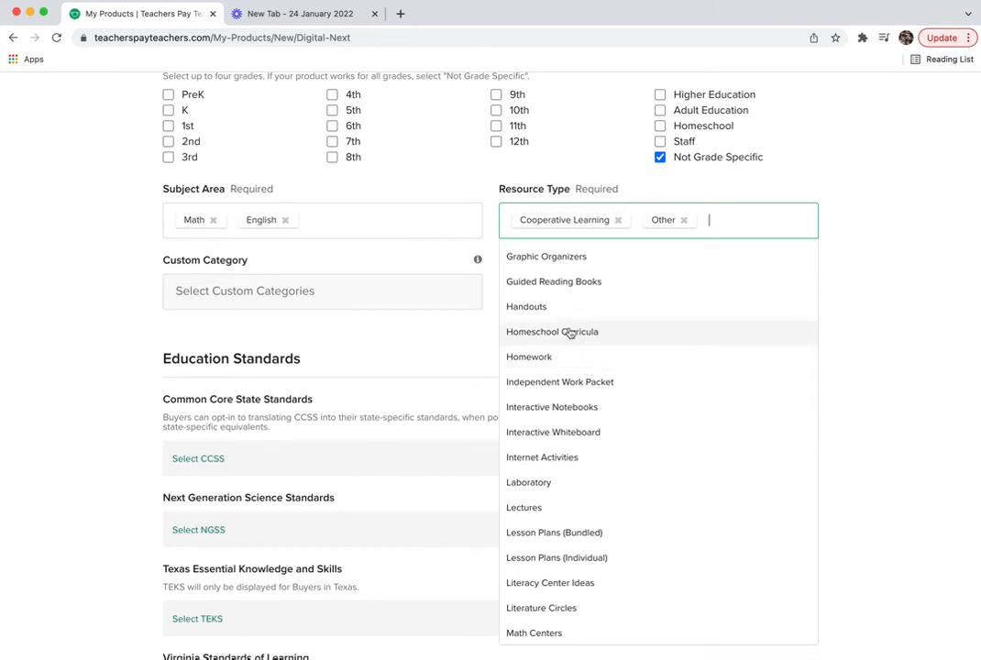
click(548, 308)
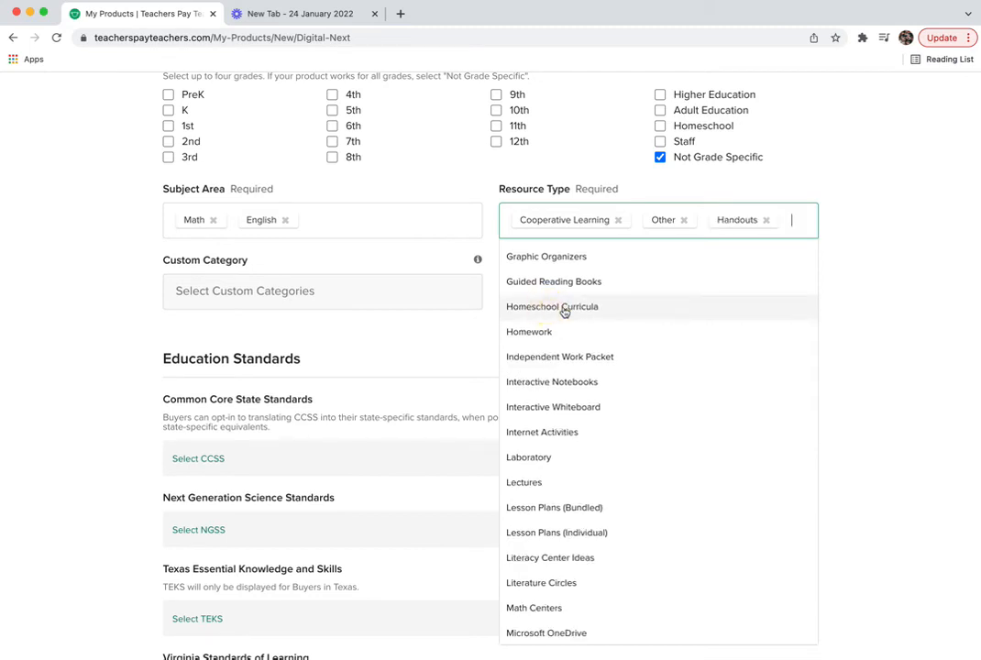
click(431, 373)
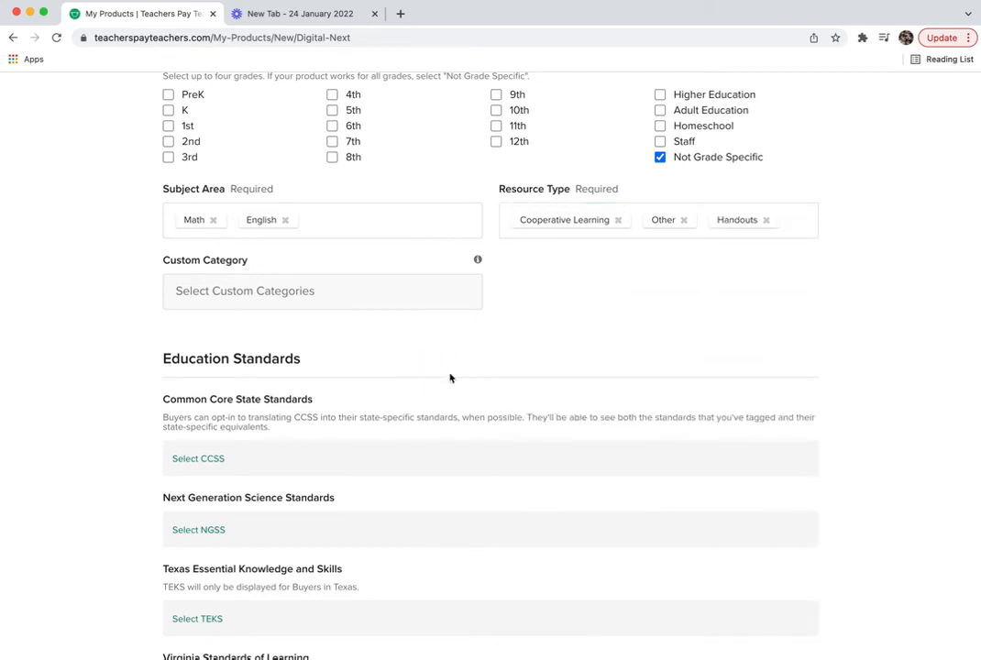
- Enter 1 in the Number of Pages or Slides field under Details
scroll(463, 417, down, 1)
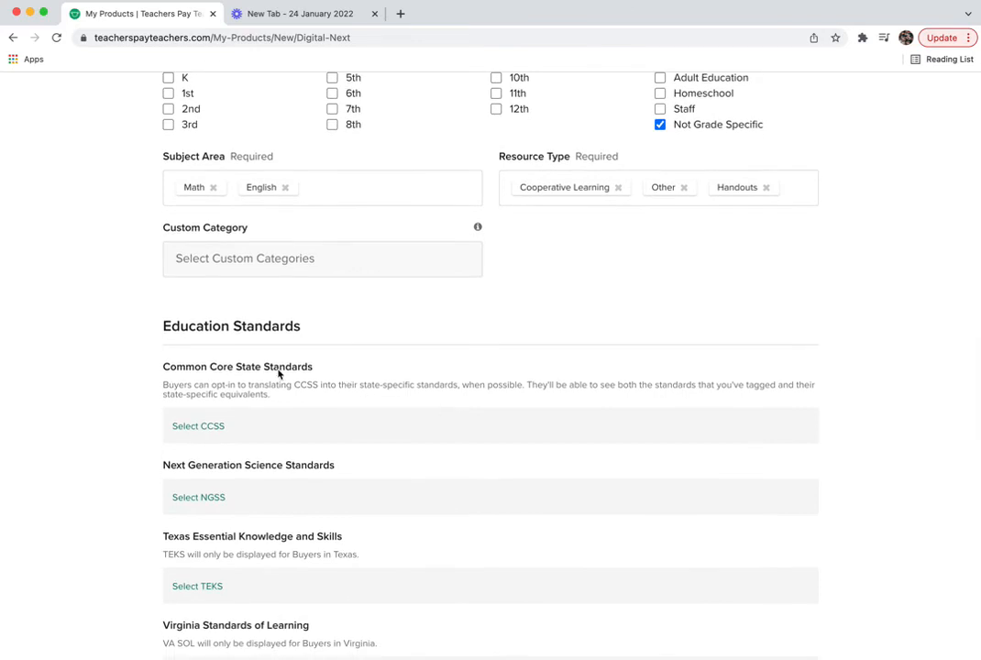
scroll(316, 390, down, 5)
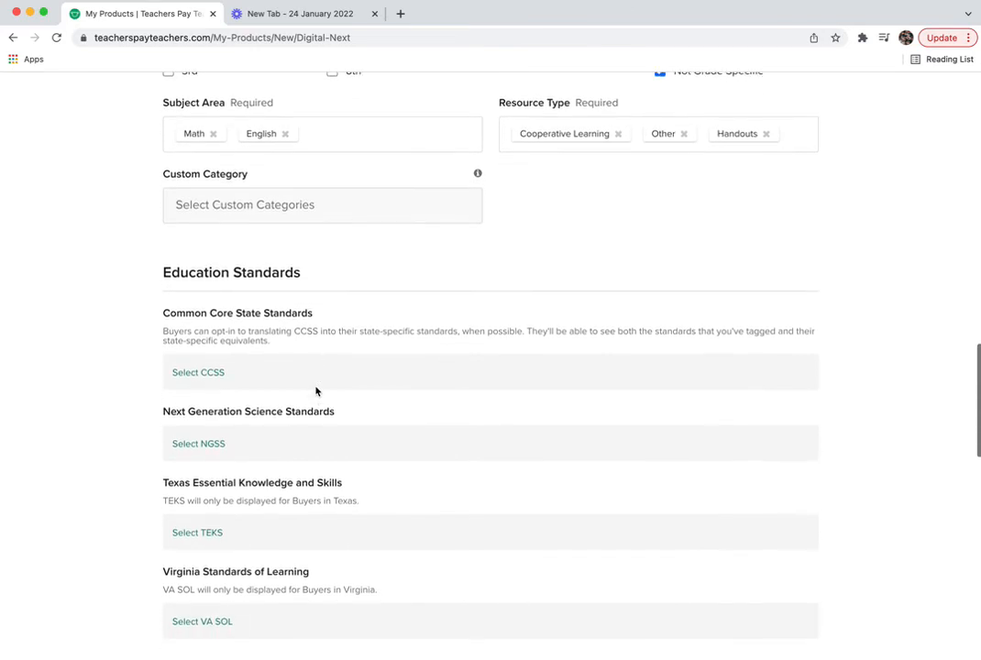
scroll(359, 459, down, 8)
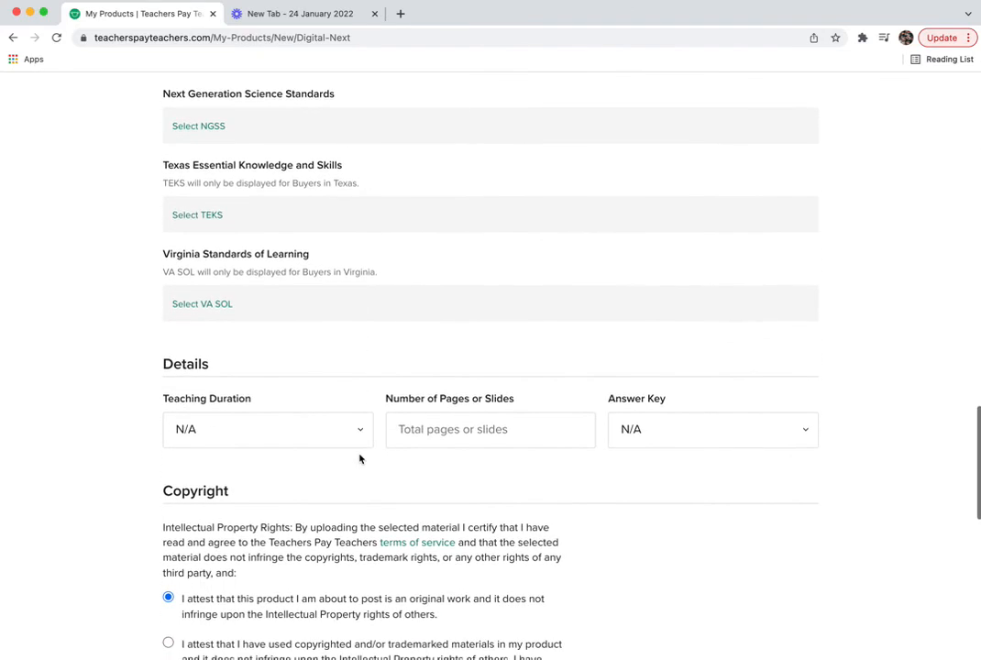
scroll(360, 459, down, 2)
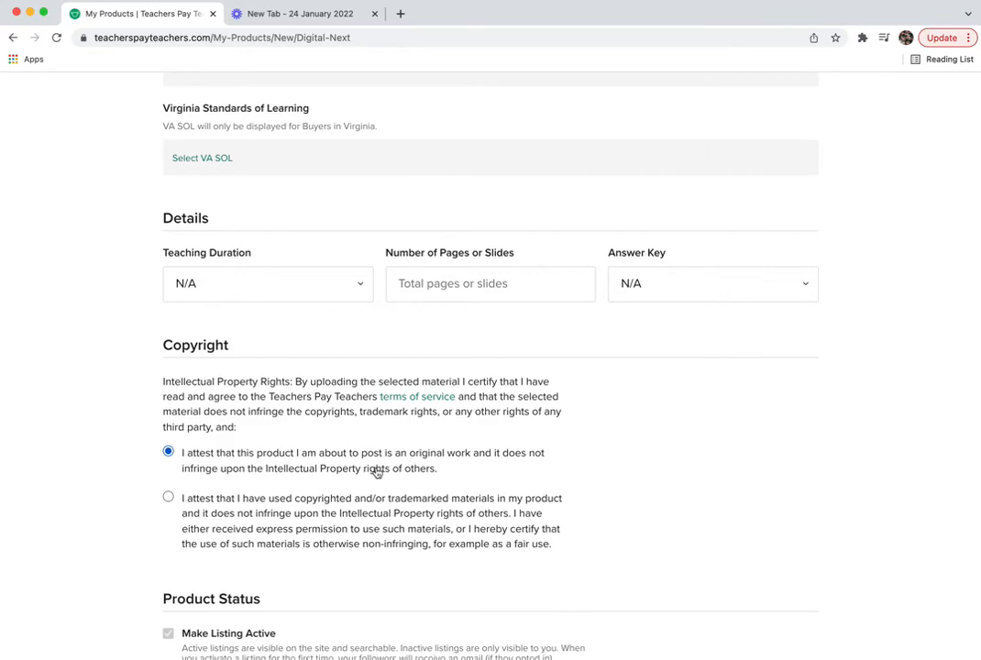
scroll(377, 470, down, 3)
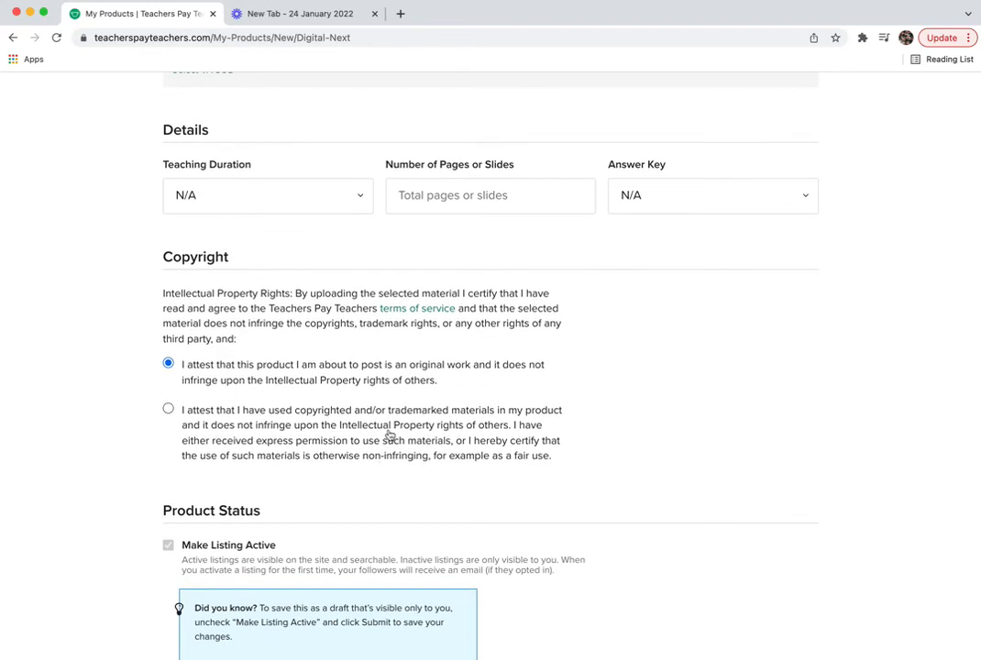
scroll(389, 435, down, 1)
scroll(417, 479, down, 1)
scroll(418, 479, down, 1)
click(519, 113)
text(1)
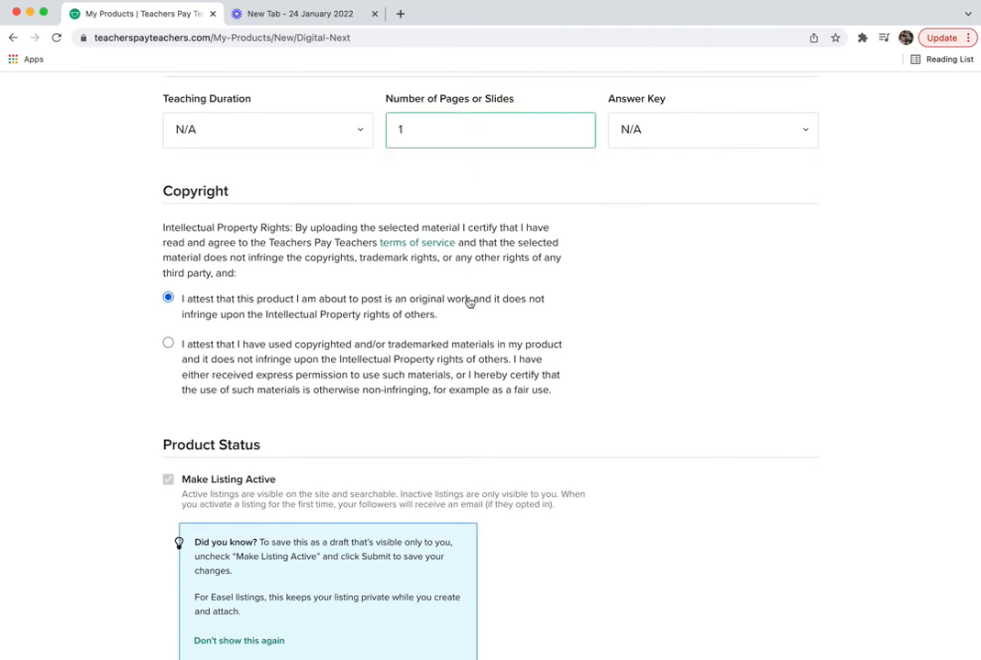
scroll(508, 327, up, 5)
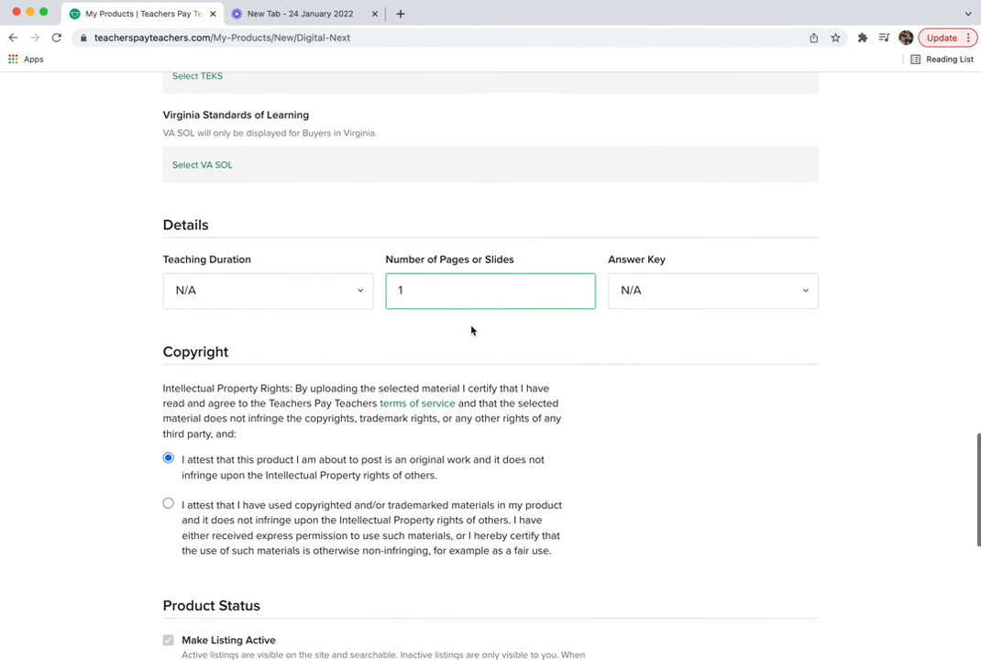
- Set the Teaching Duration to 30 Minutes
click(359, 295)
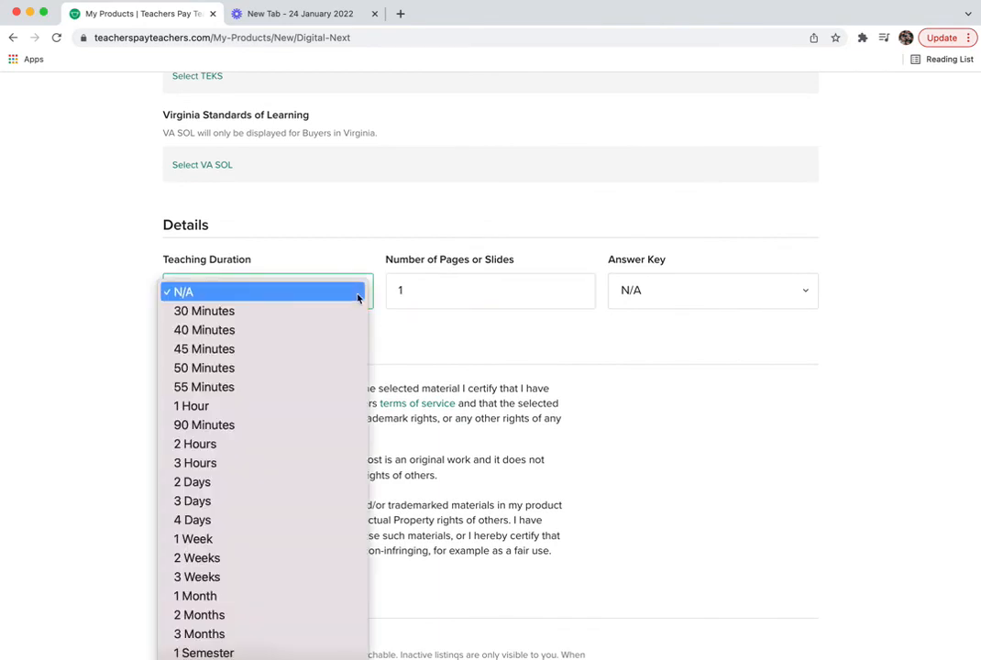
click(333, 310)
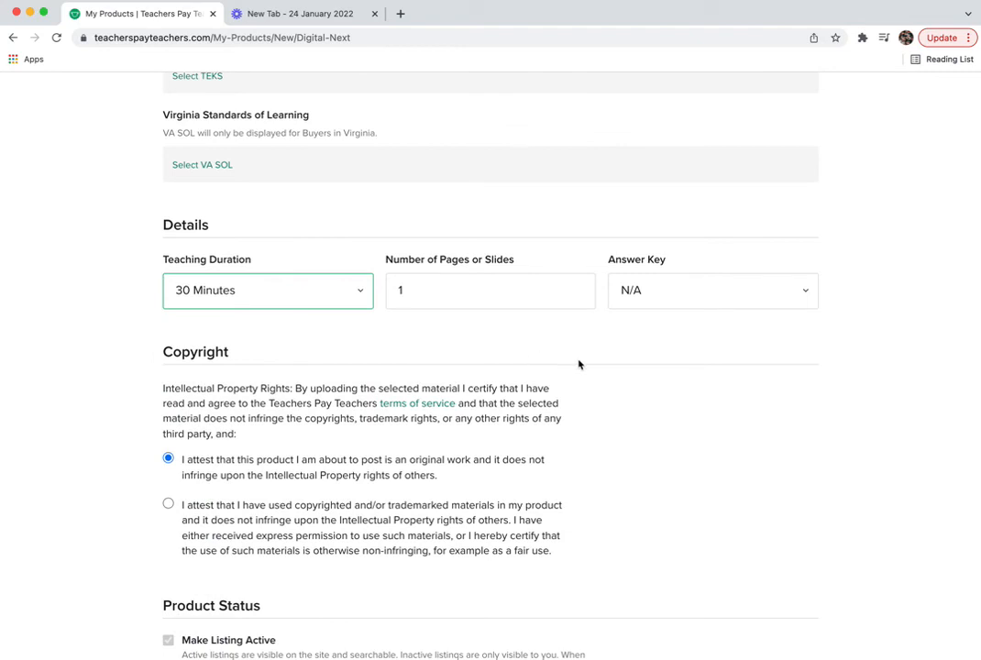
click(360, 291)
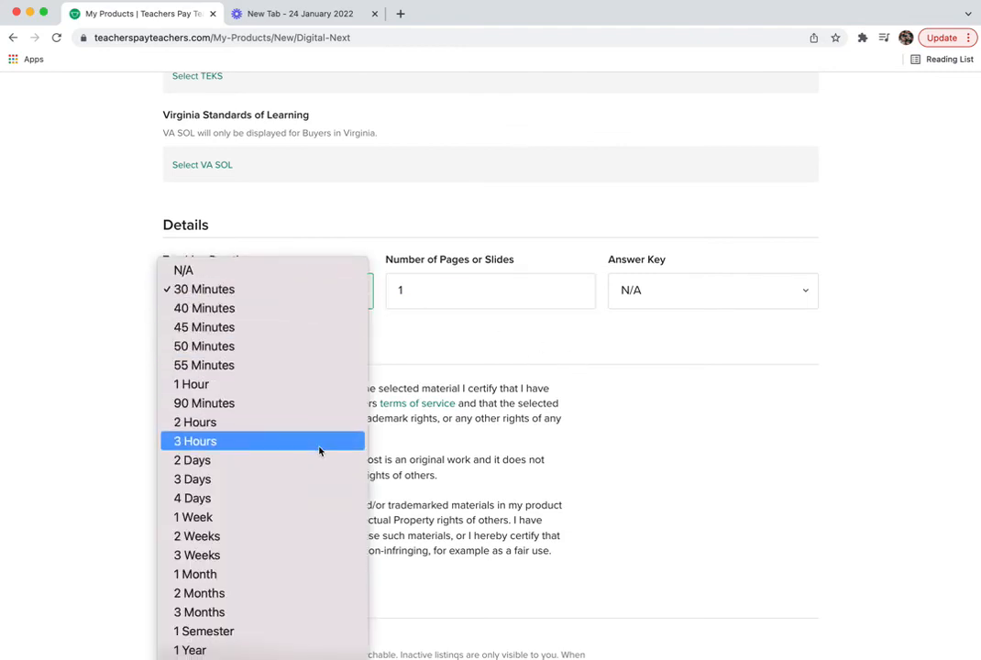
click(226, 658)
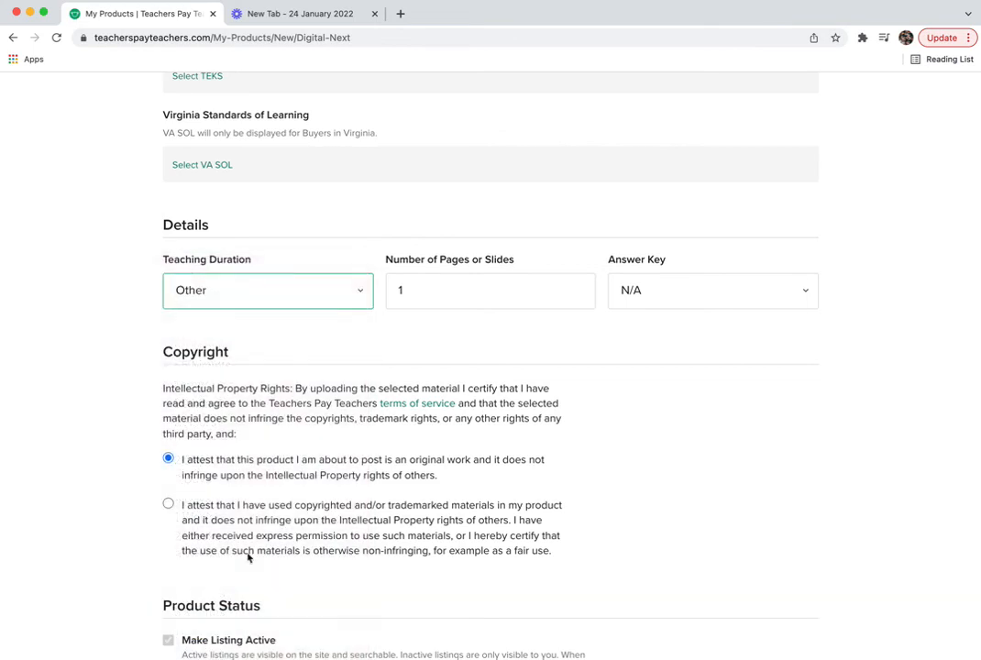
click(360, 293)
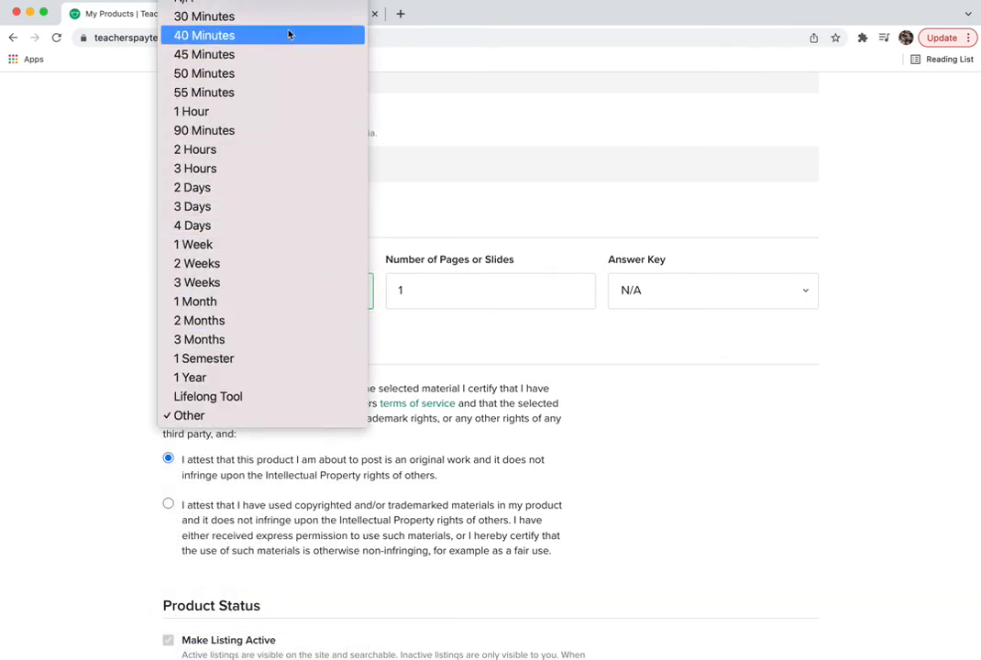
click(273, 23)
click(491, 351)
scroll(627, 387, down, 3)
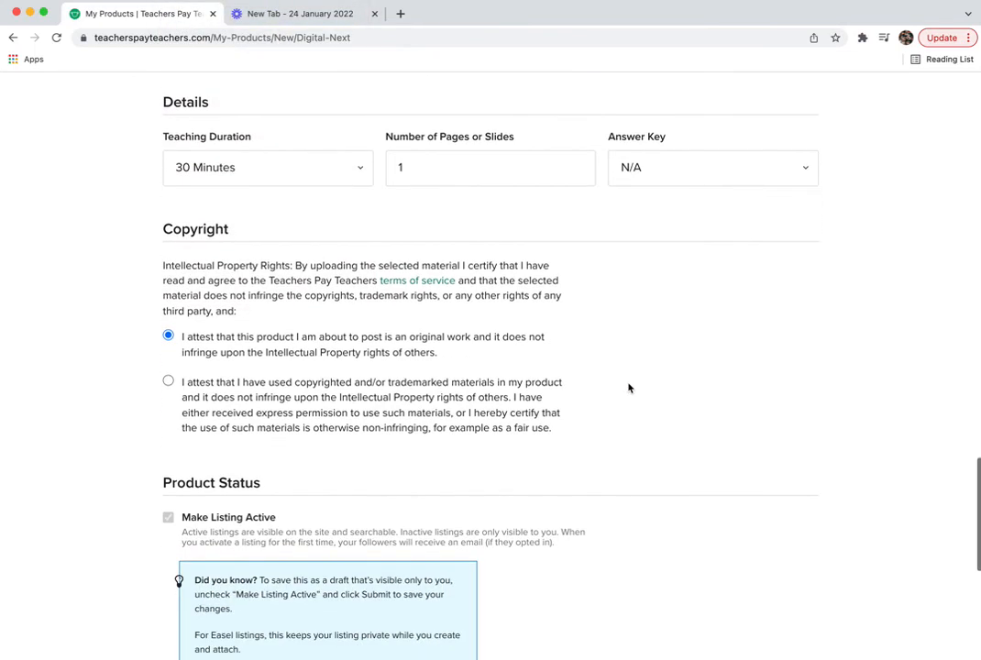
scroll(628, 386, down, 4)
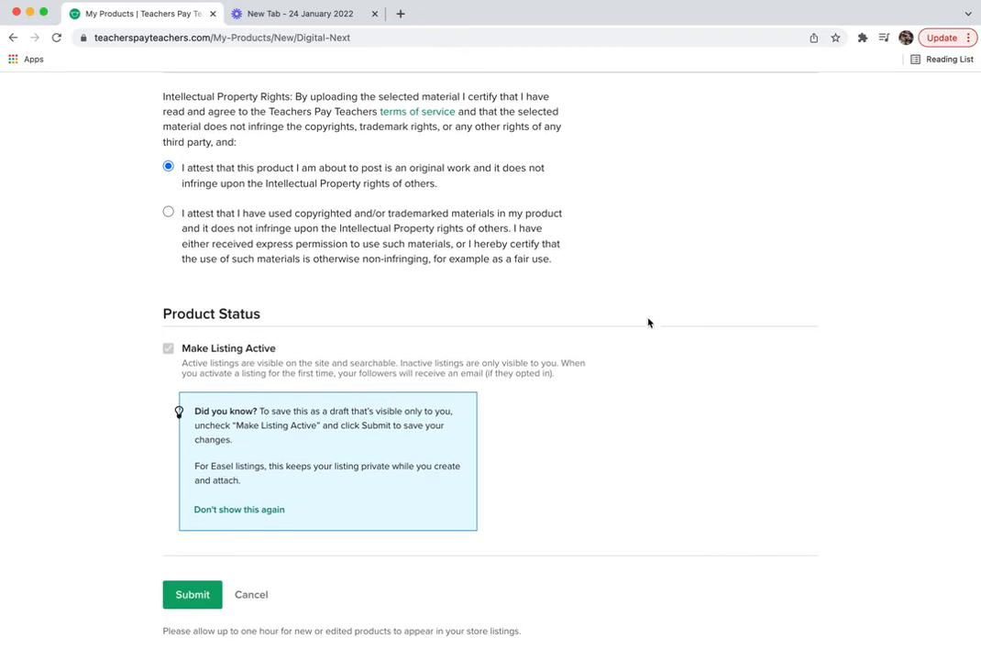
scroll(672, 268, up, 6)
- Keep the Answer Key at N/A and submit the product listing
click(681, 263)
click(691, 252)
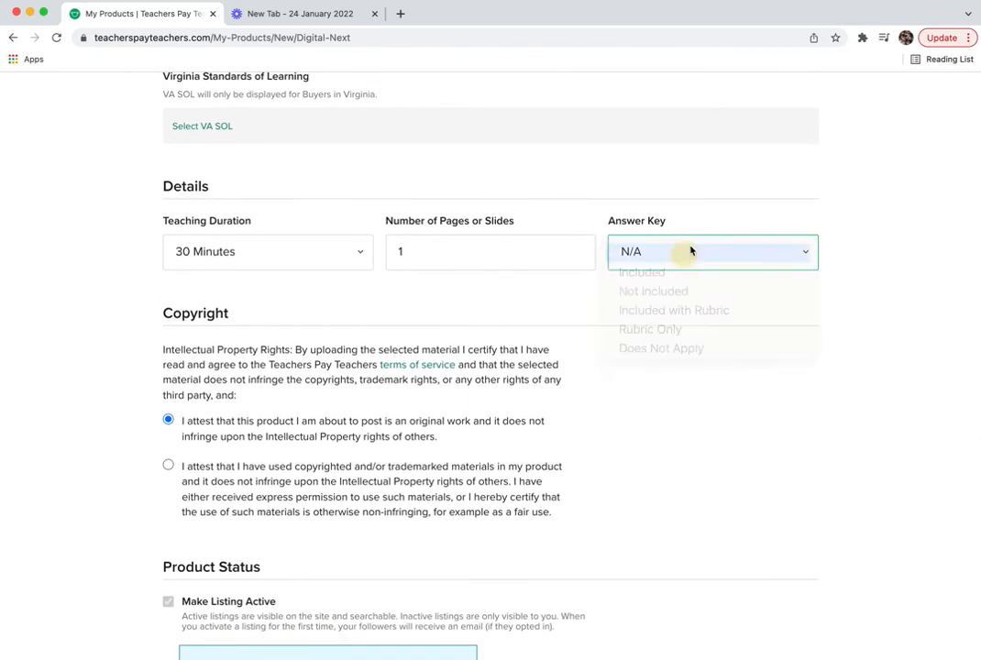
scroll(717, 234, up, 15)
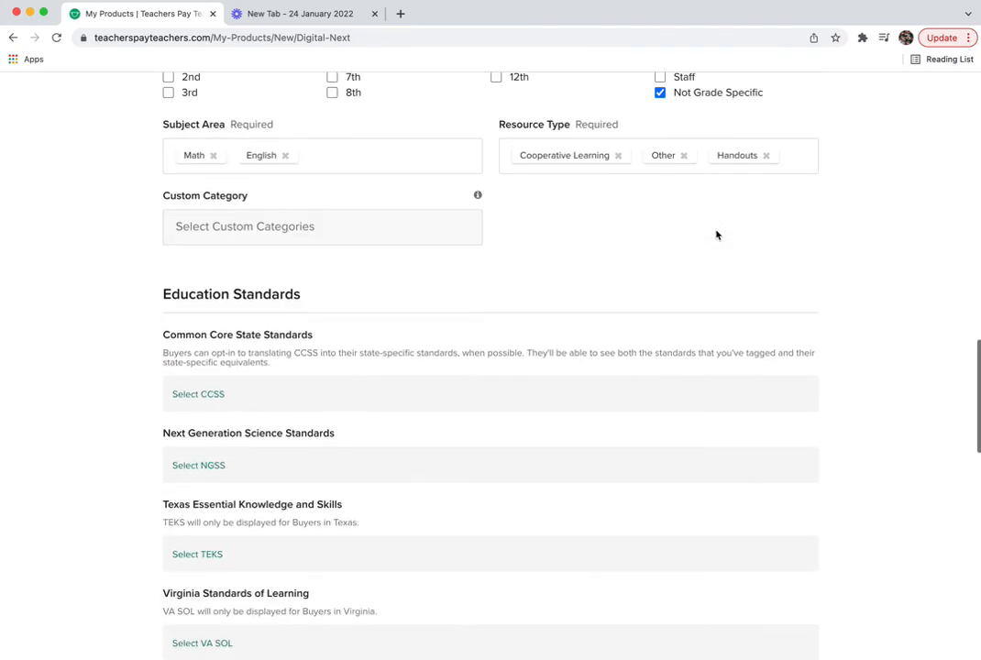
scroll(717, 235, down, 20)
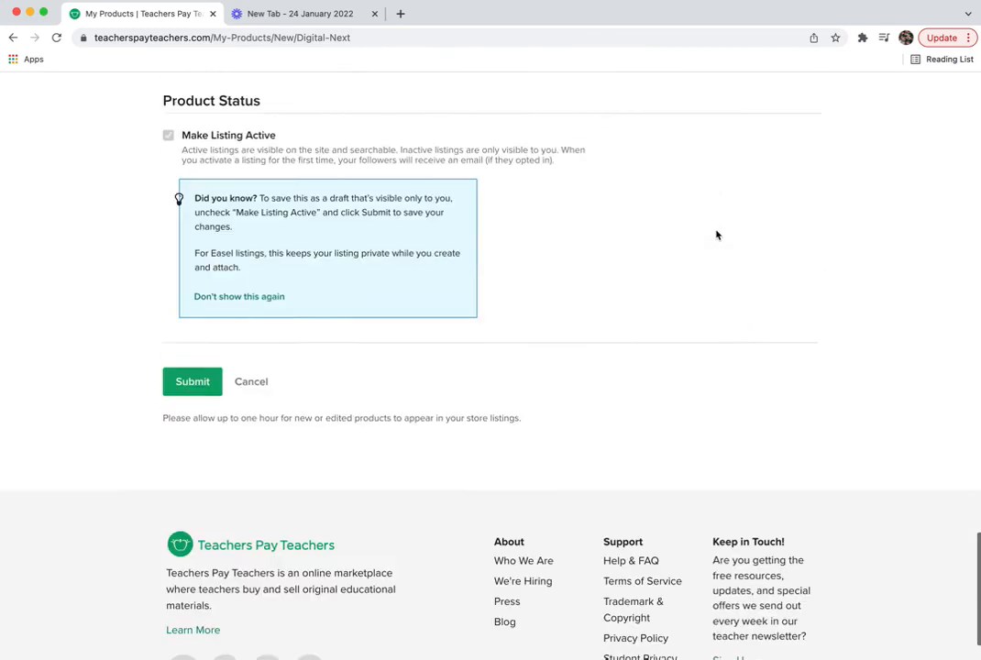
click(192, 304)
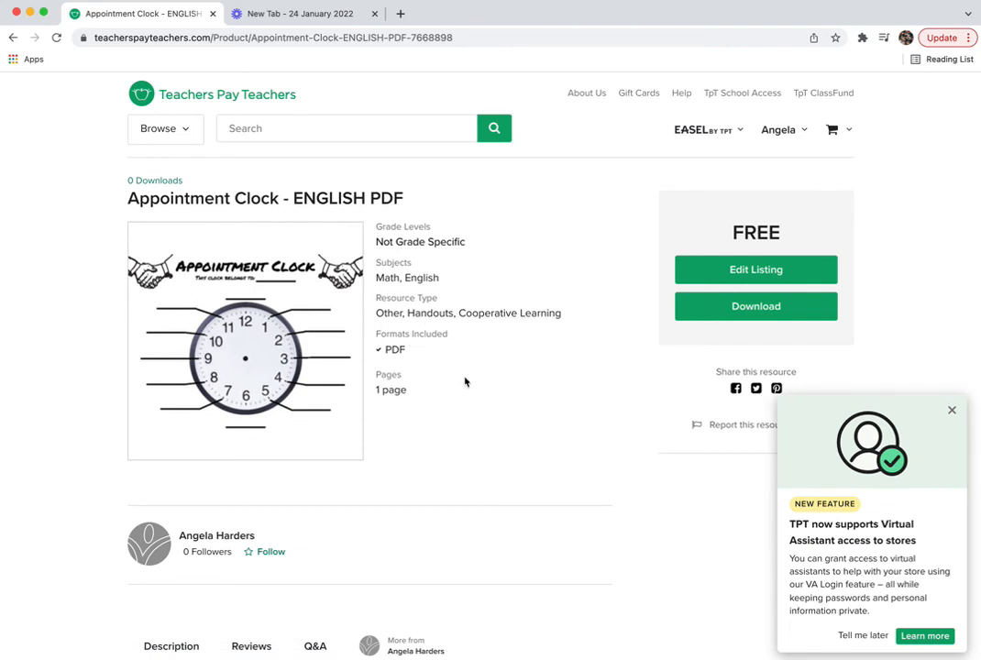
- Review the published Appointment Clock - ENGLISH PDF page, then switch to the Downloads window
scroll(527, 403, down, 1)
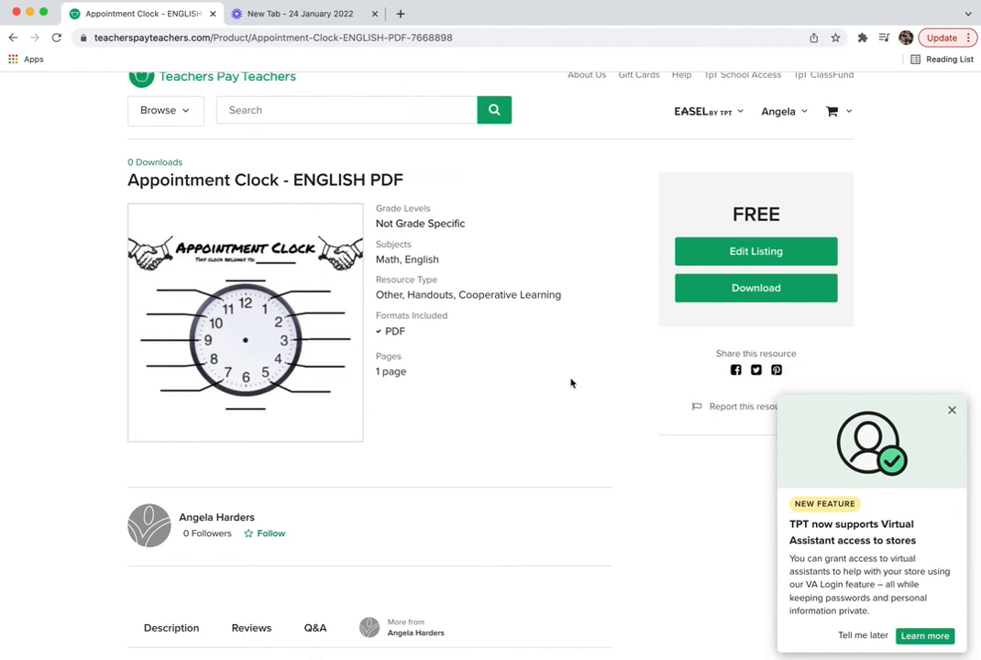
scroll(575, 385, down, 6)
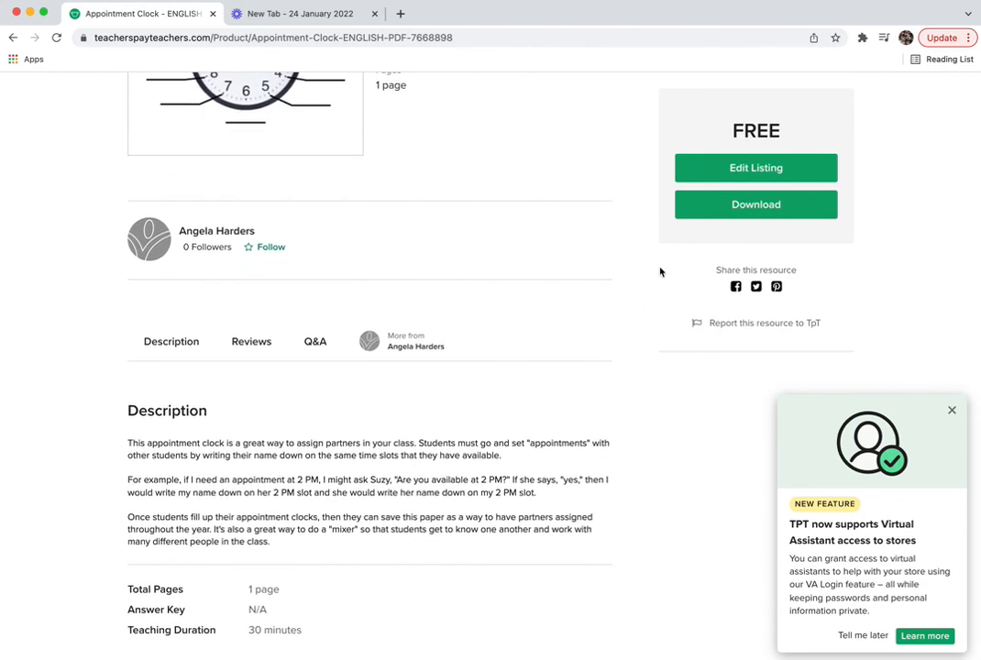
scroll(570, 326, up, 5)
scroll(570, 327, up, 2)
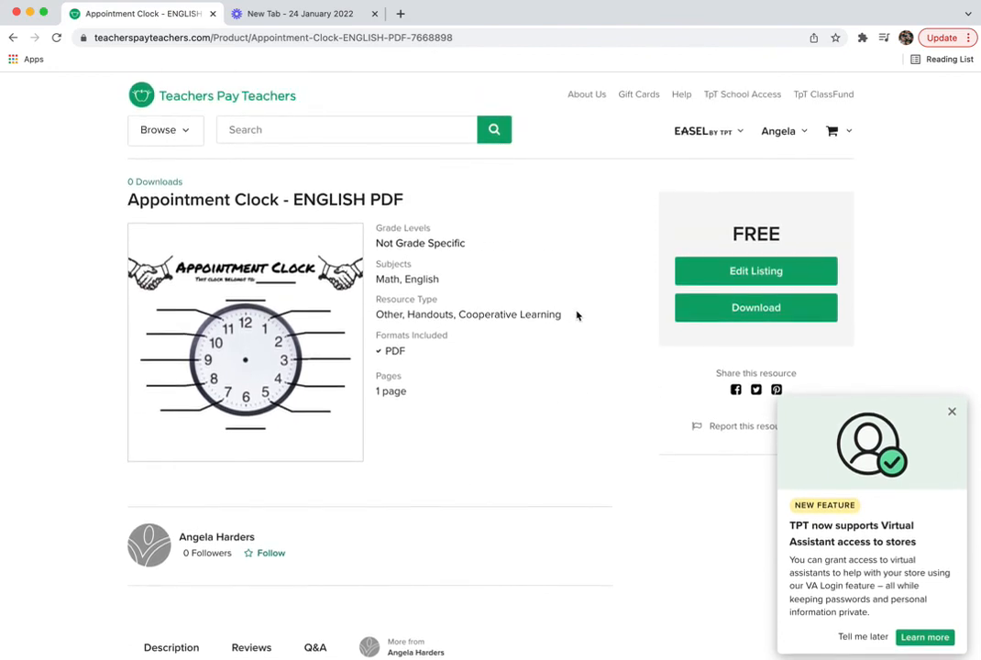
scroll(588, 325, down, 1)
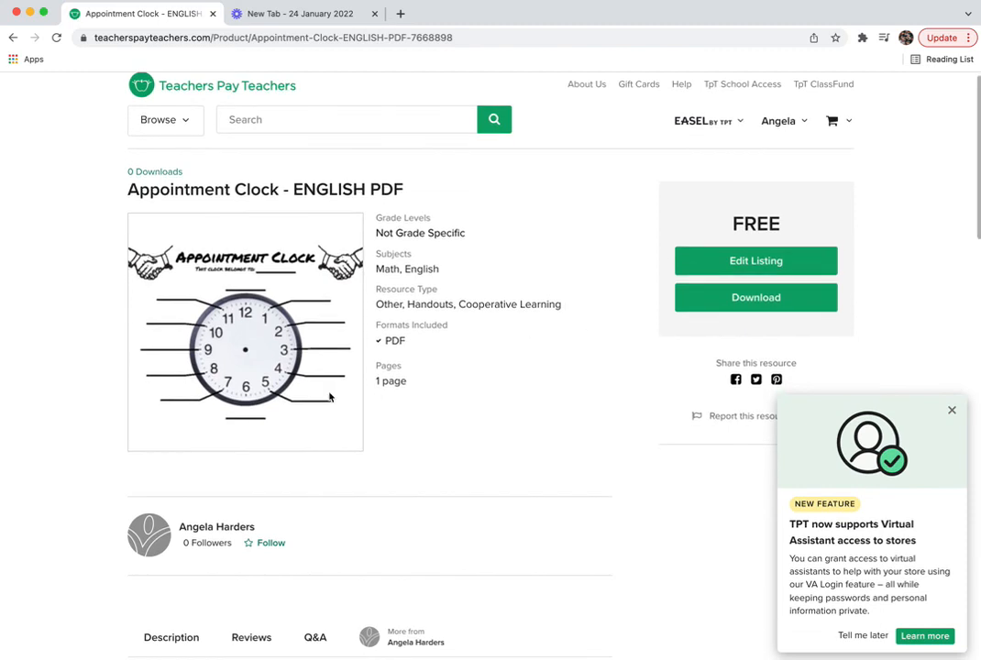
key(super+Tab)
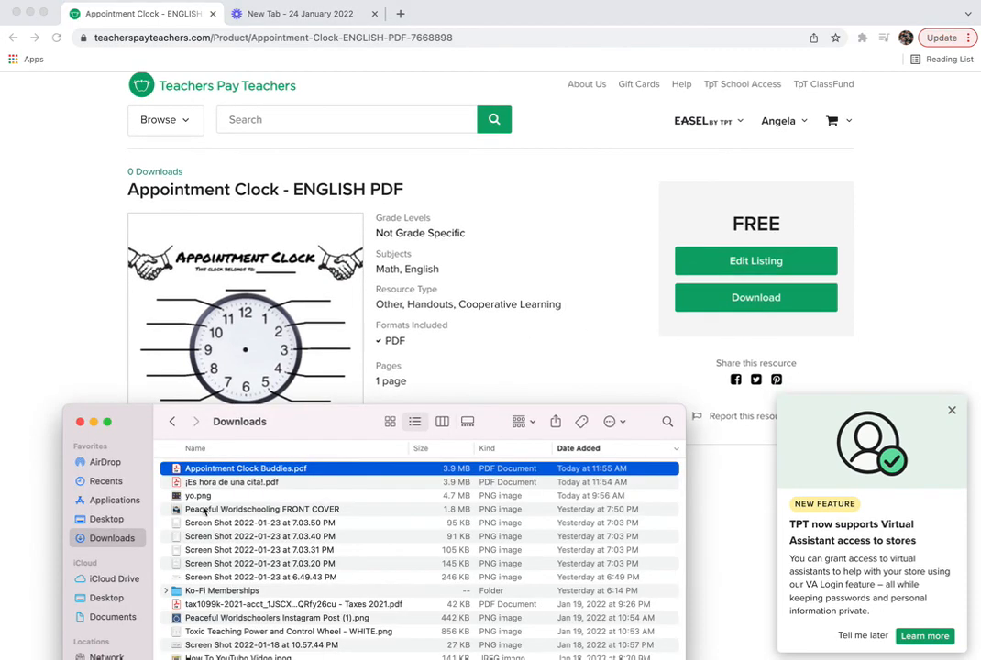
- Open ¡Es hora de una cita!.pdf in Acrobat, move it onscreen, then minimize it
click(224, 482)
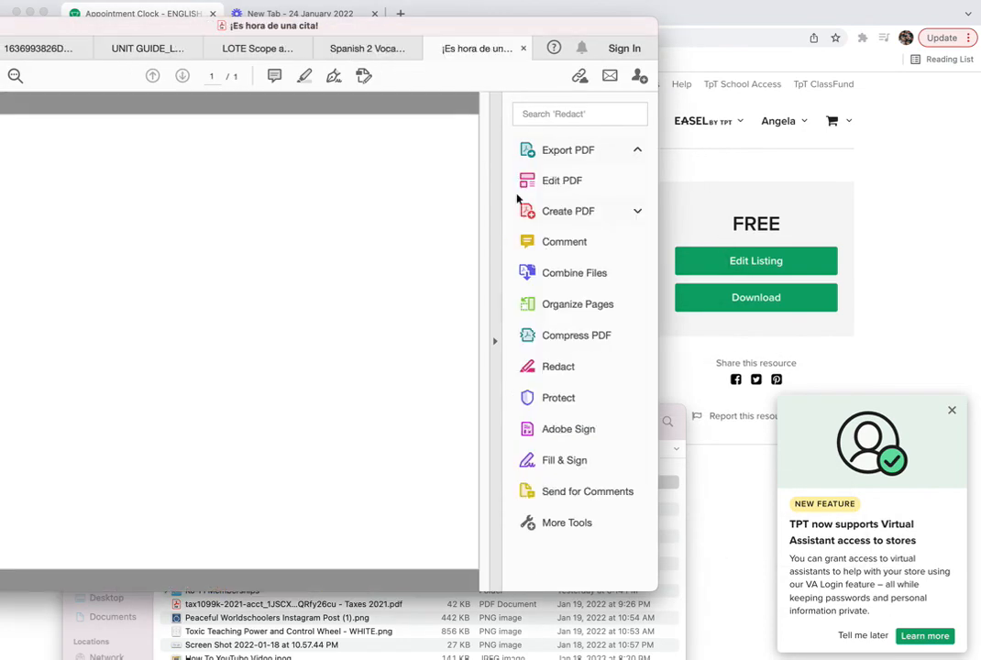
drag(486, 29, 694, 37)
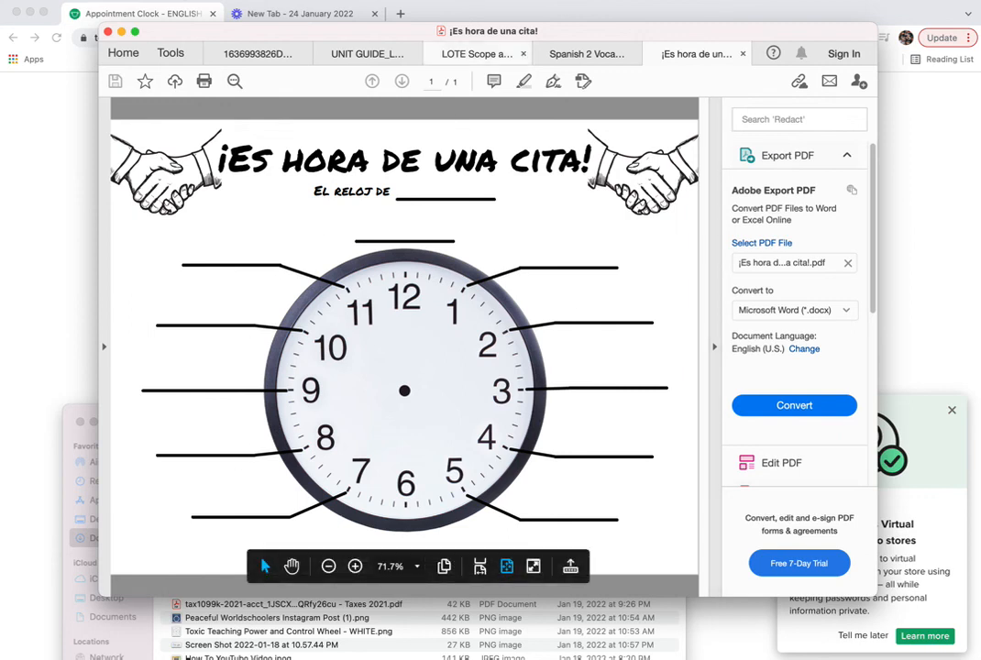
click(121, 33)
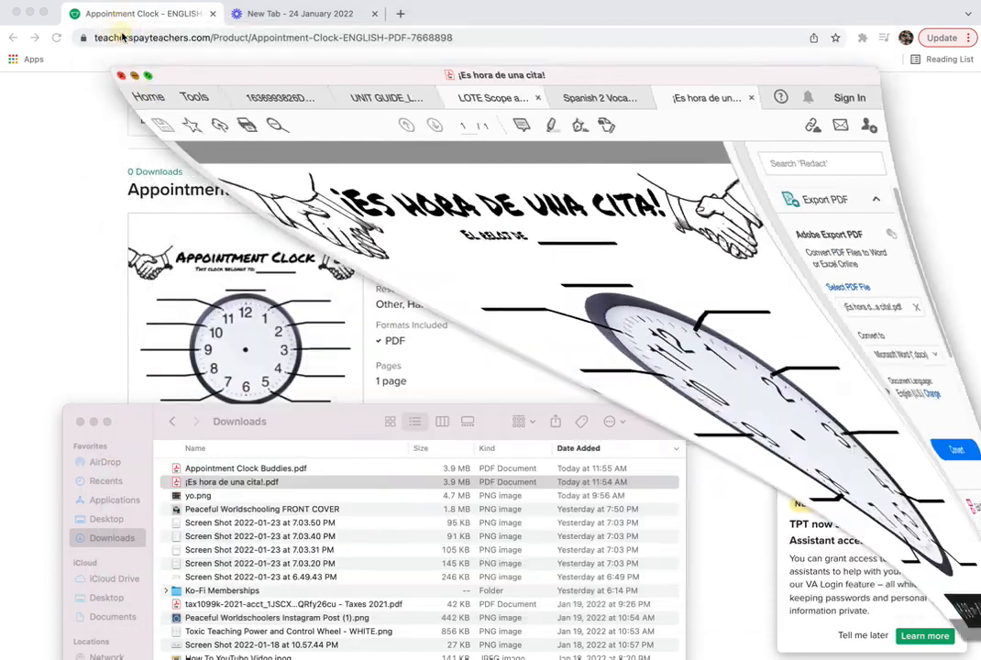
- Bring the product page forward and close the Virtual Assistant new-feature popup
click(523, 243)
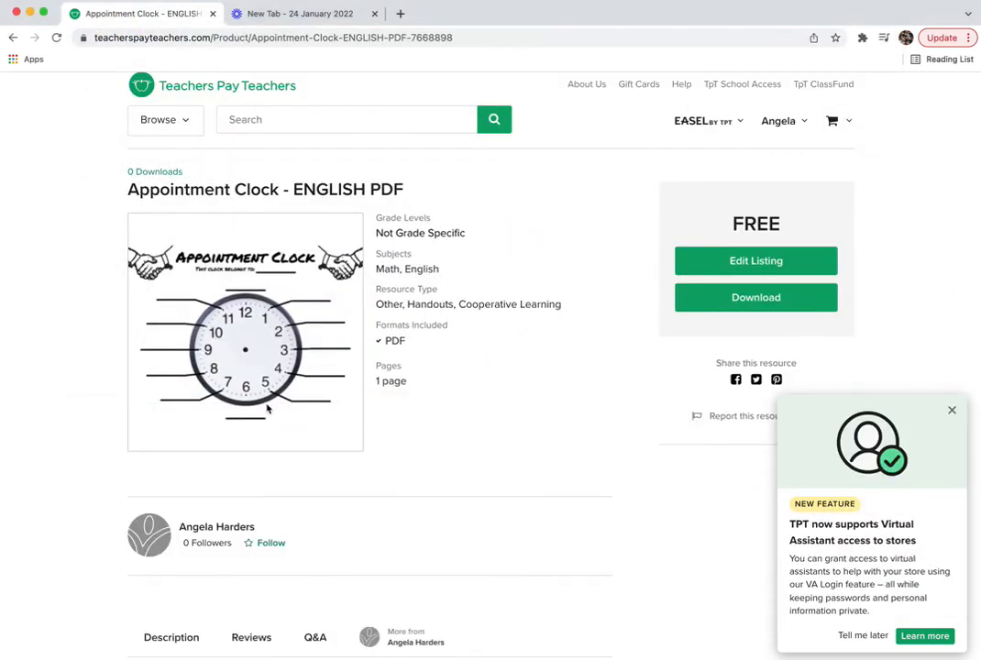
click(951, 410)
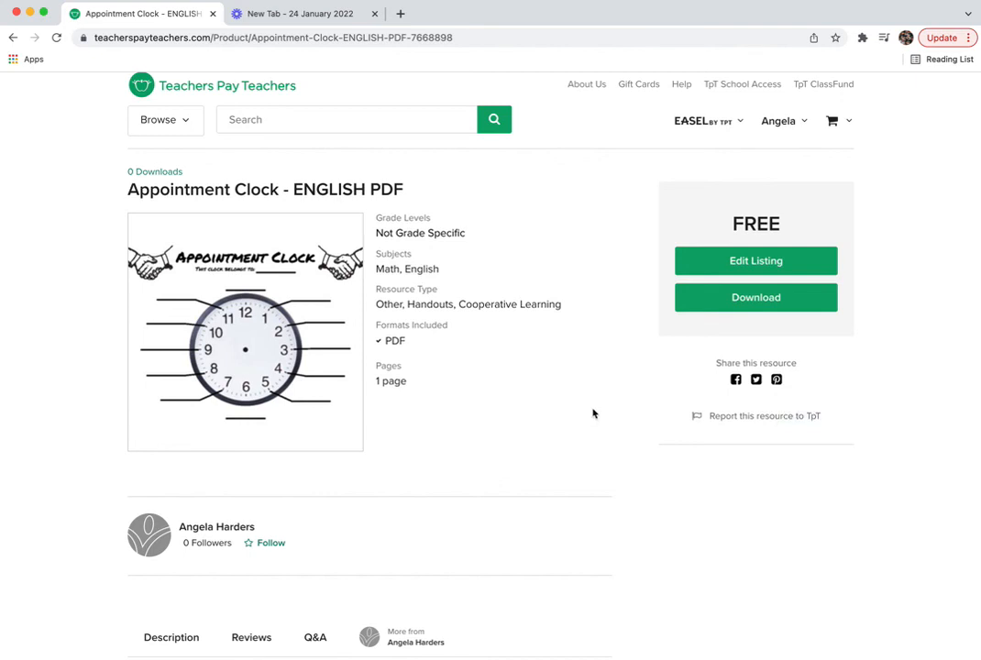